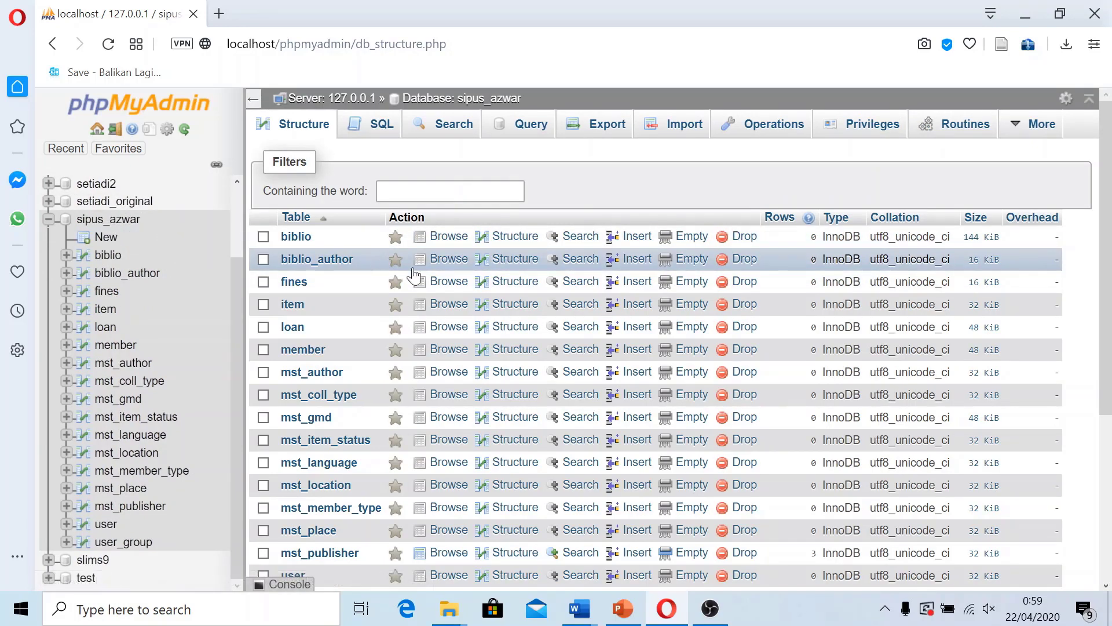
# Step: Look through the list of tables in the sipus_azwar database
pyautogui.scroll(-2, 354, 272)
pyautogui.scroll(-4, 355, 272)
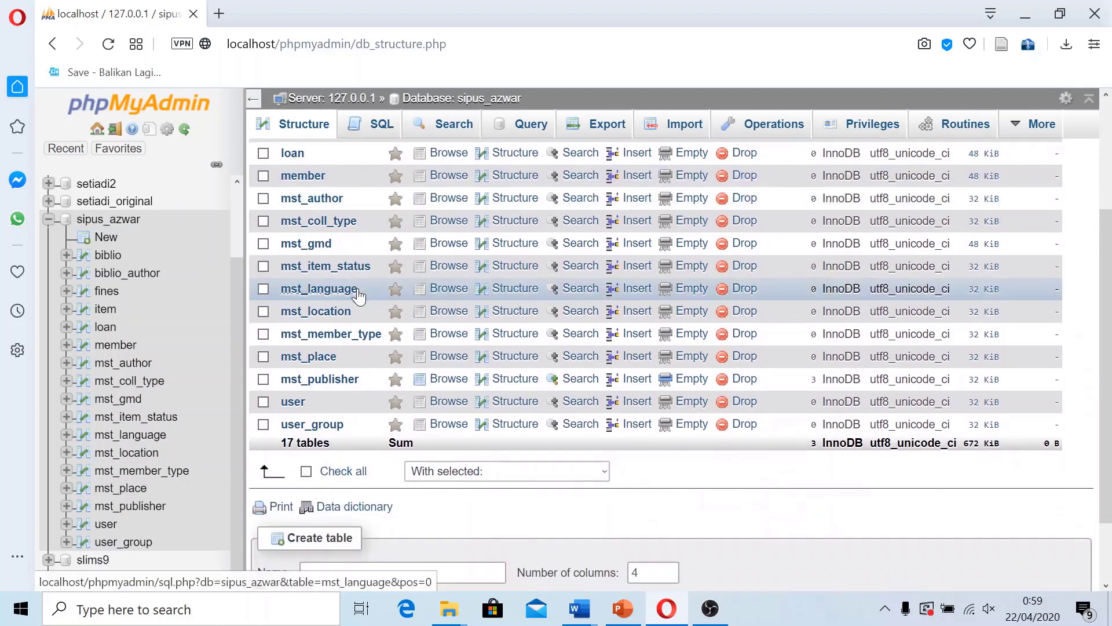
pyautogui.scroll(2, 350, 347)
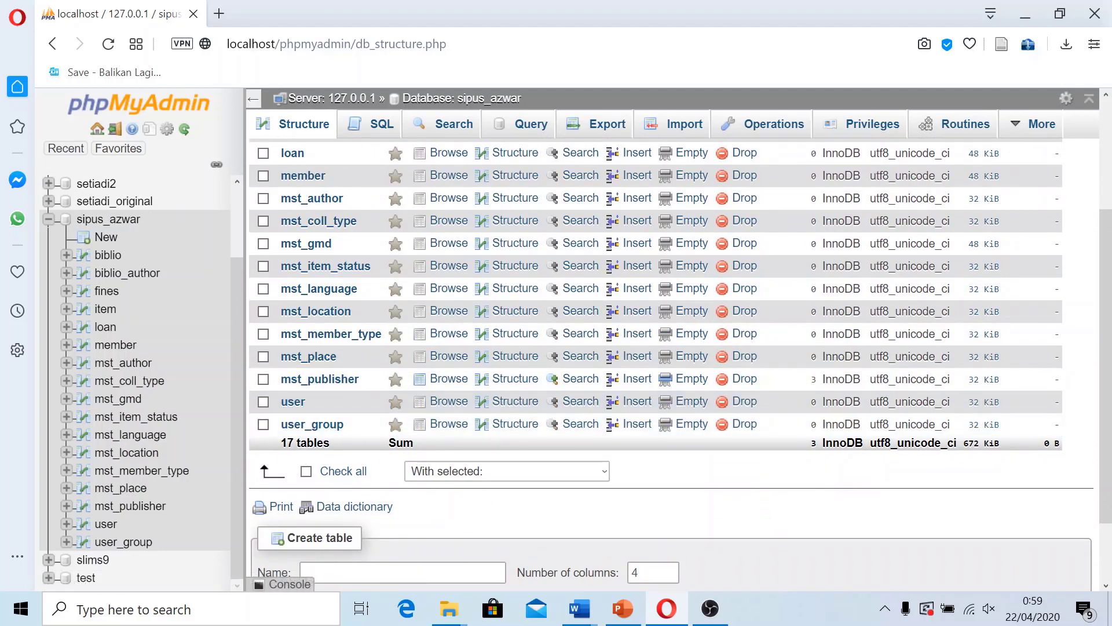
pyautogui.scroll(3, 349, 423)
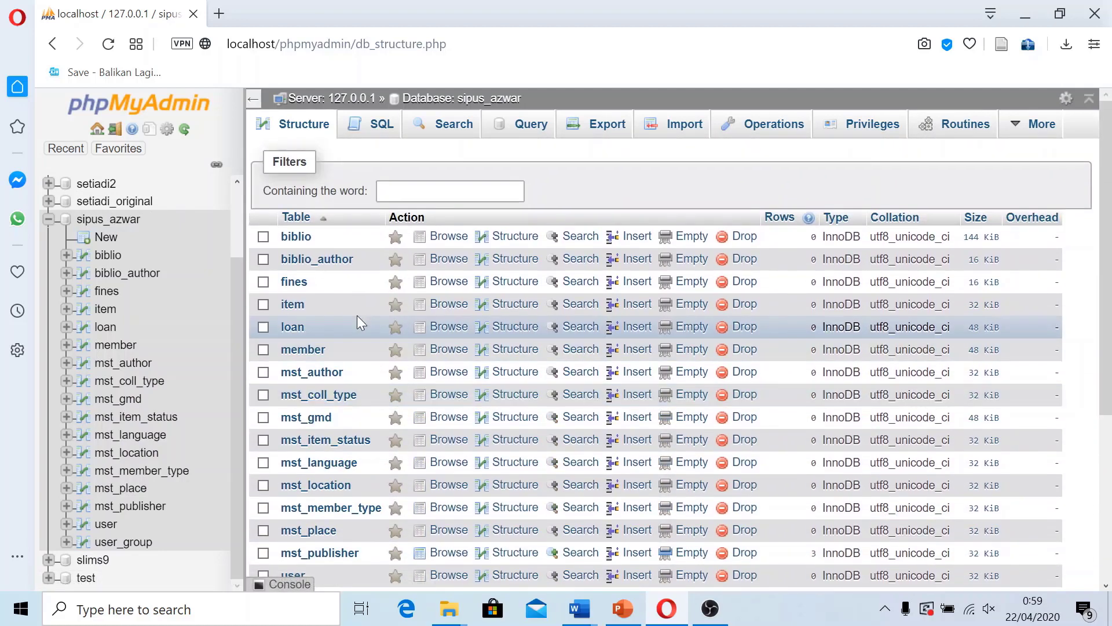
# Step: Switch to the erd_sipus document in Word and examine the key and index definitions of the mst_publisher and biblio tables
pyautogui.hotkey('alt', 'Tab')
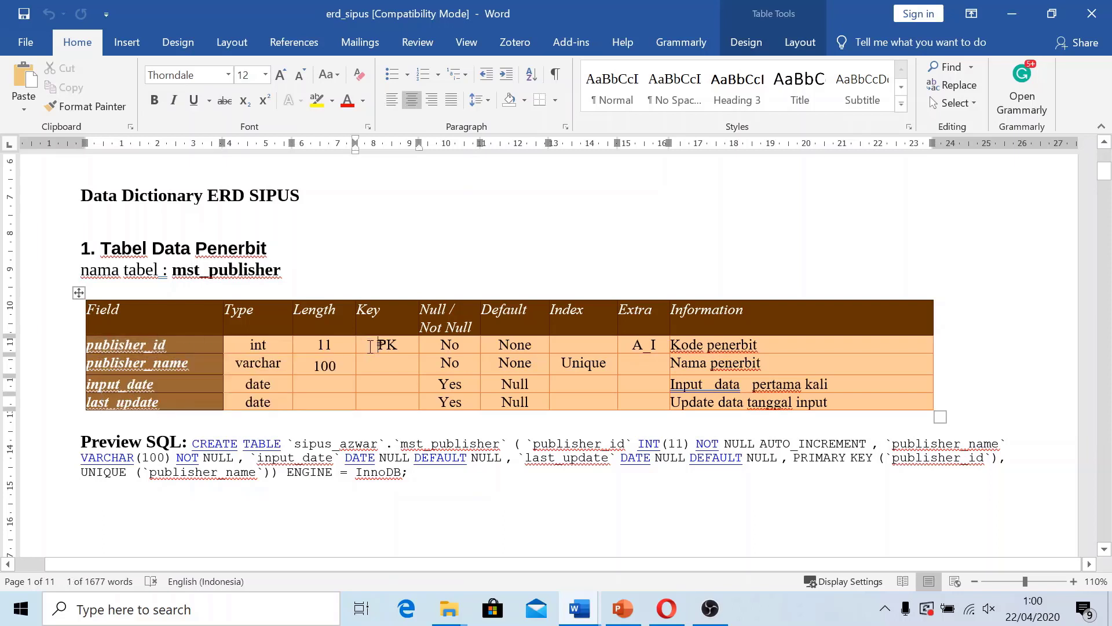
pyautogui.moveTo(371, 347); pyautogui.dragTo(422, 348)
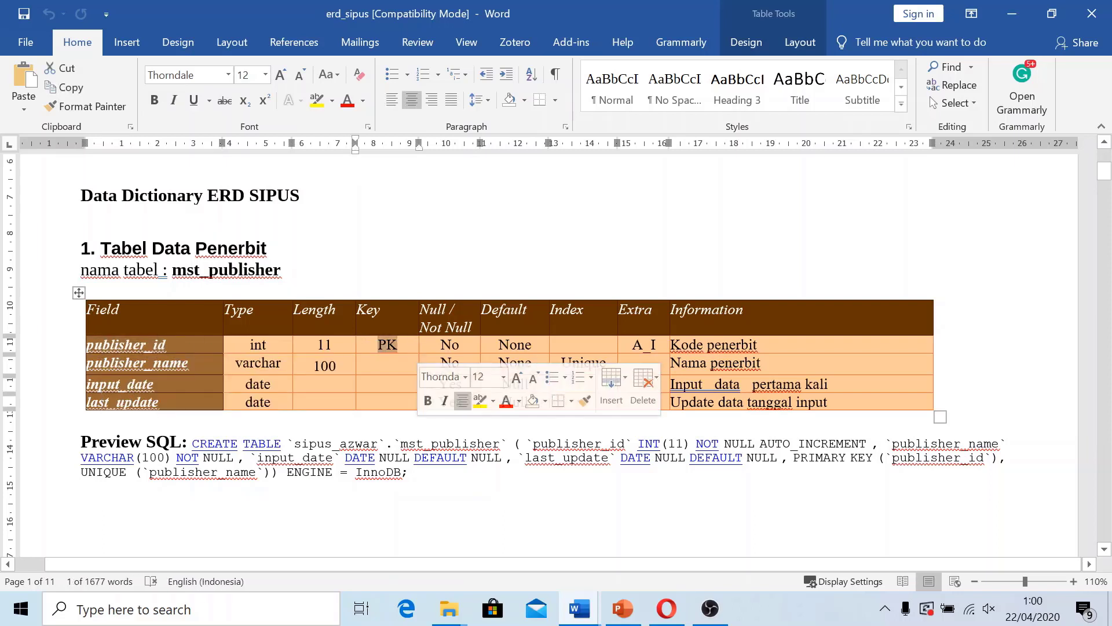
pyautogui.click(397, 346)
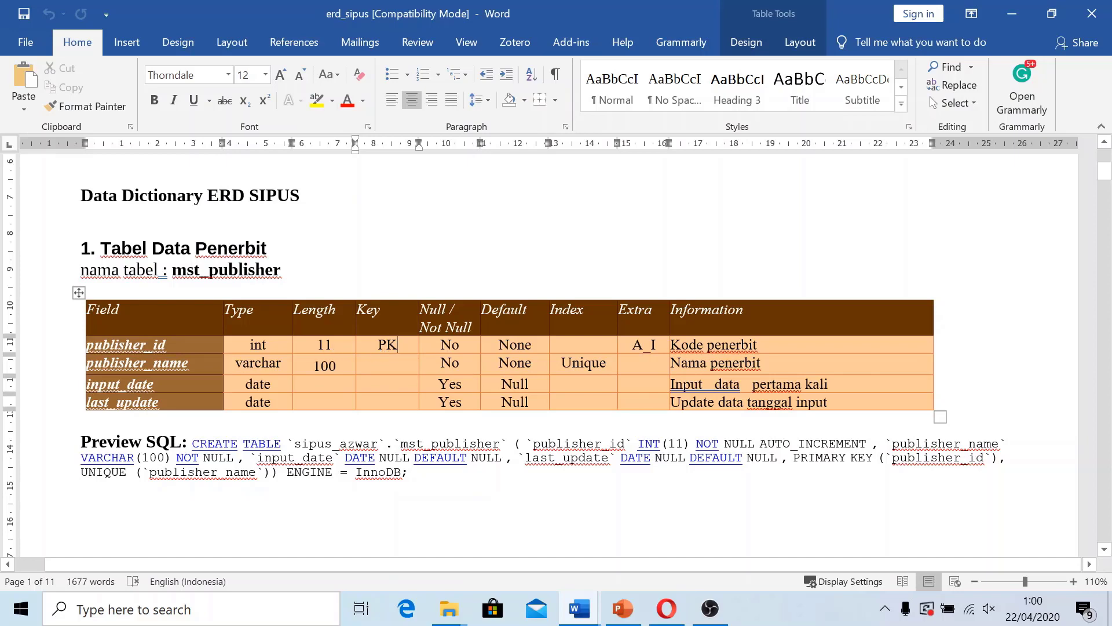
pyautogui.scroll(-1, 77, 383)
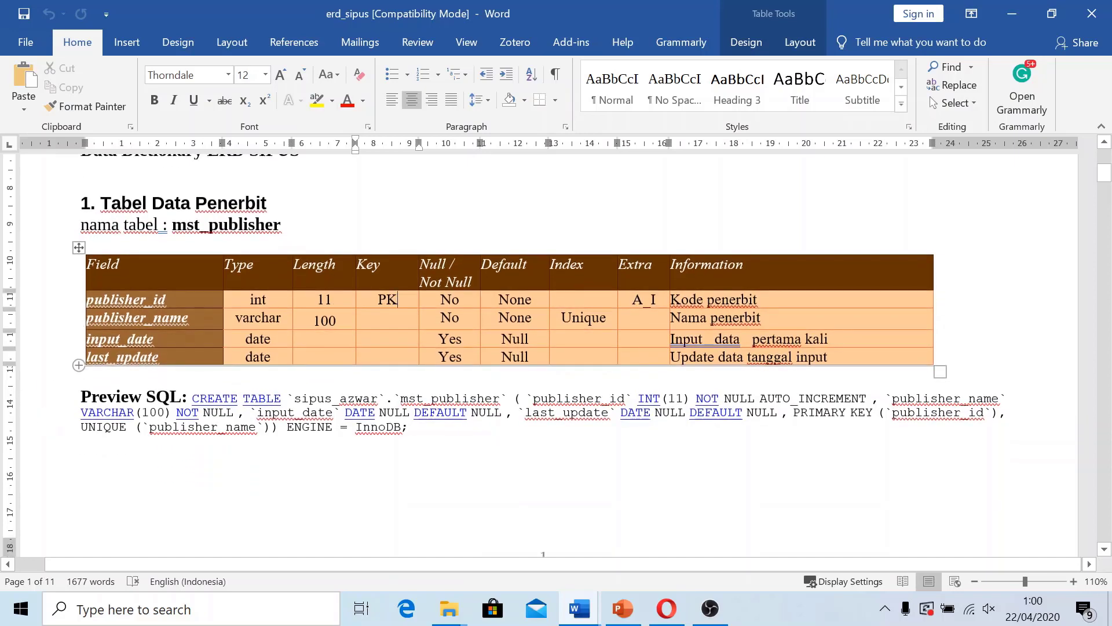
pyautogui.scroll(-12, 75, 380)
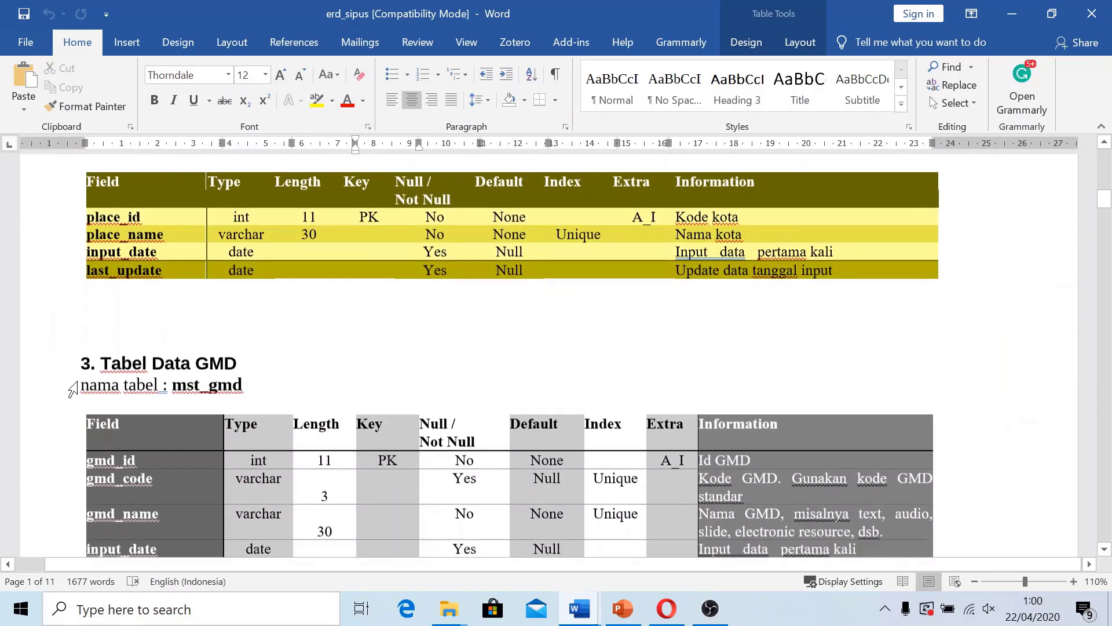
pyautogui.scroll(-15, 73, 390)
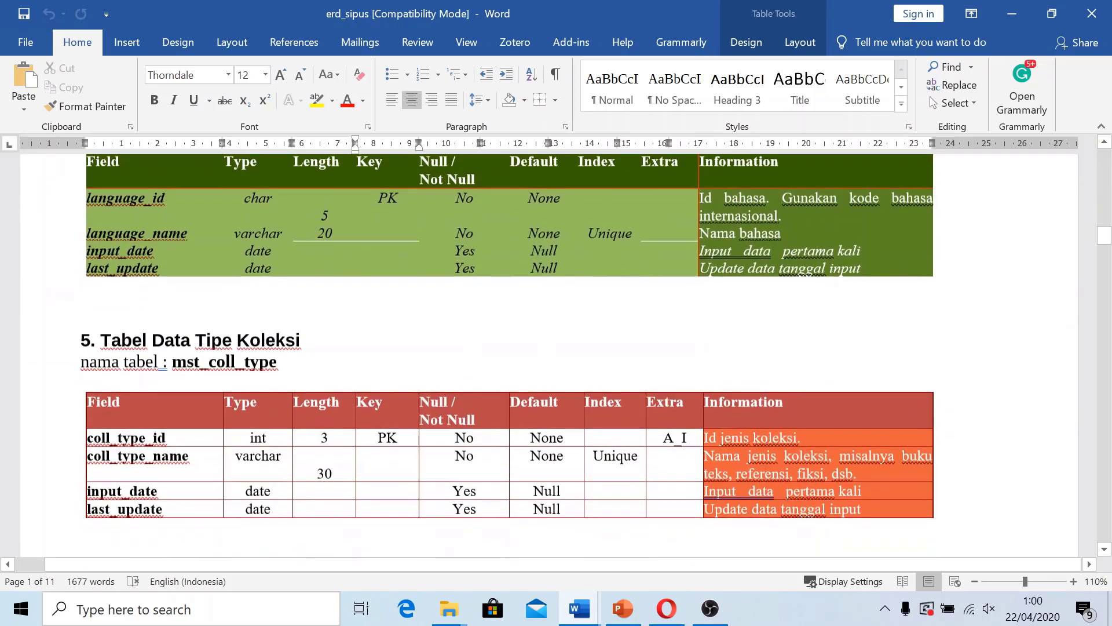
pyautogui.scroll(-10, 557, 356)
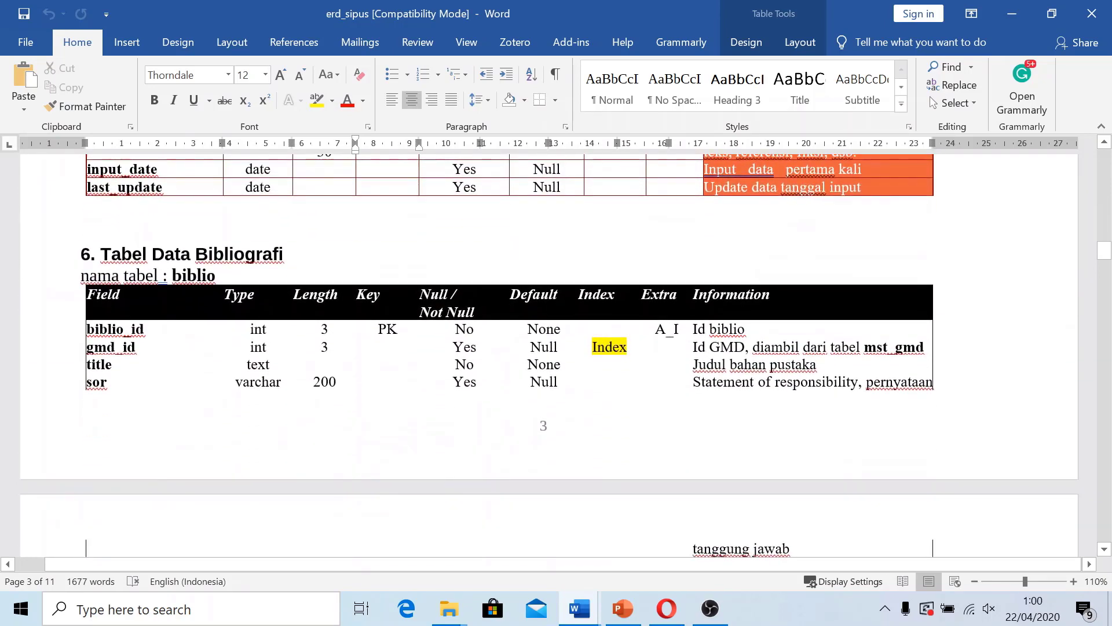
pyautogui.scroll(-3, 556, 356)
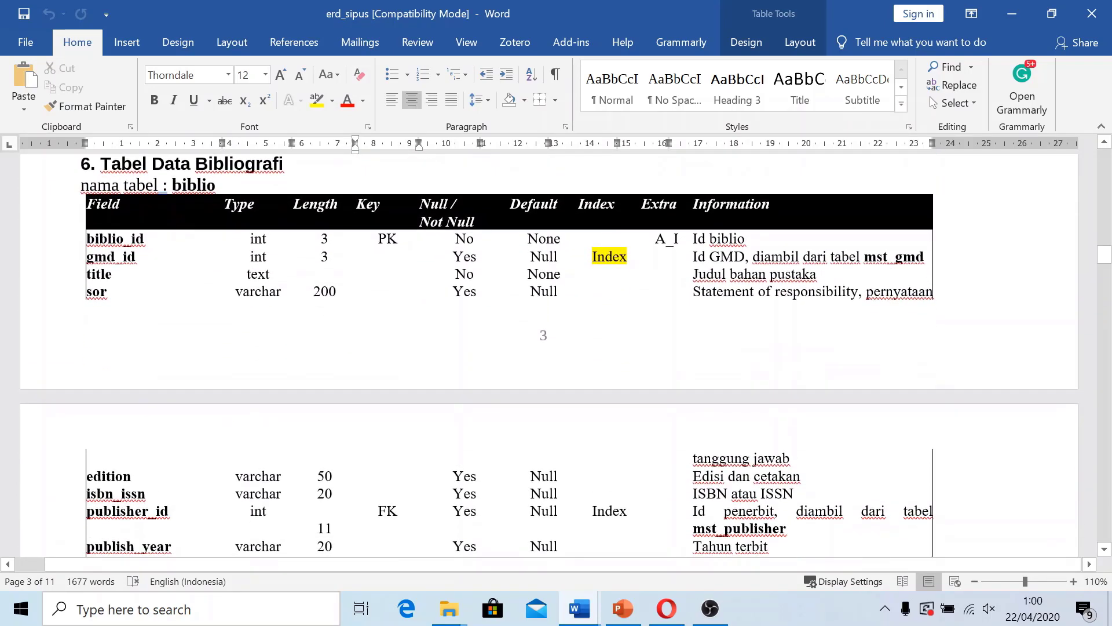
pyautogui.scroll(-12, 557, 356)
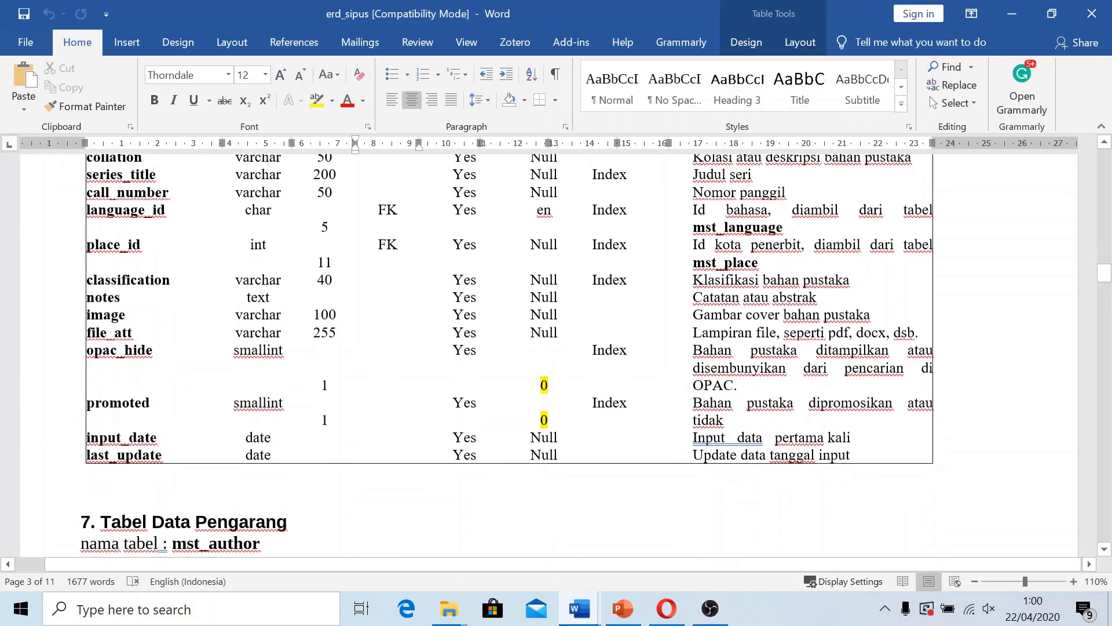
pyautogui.scroll(14, 556, 357)
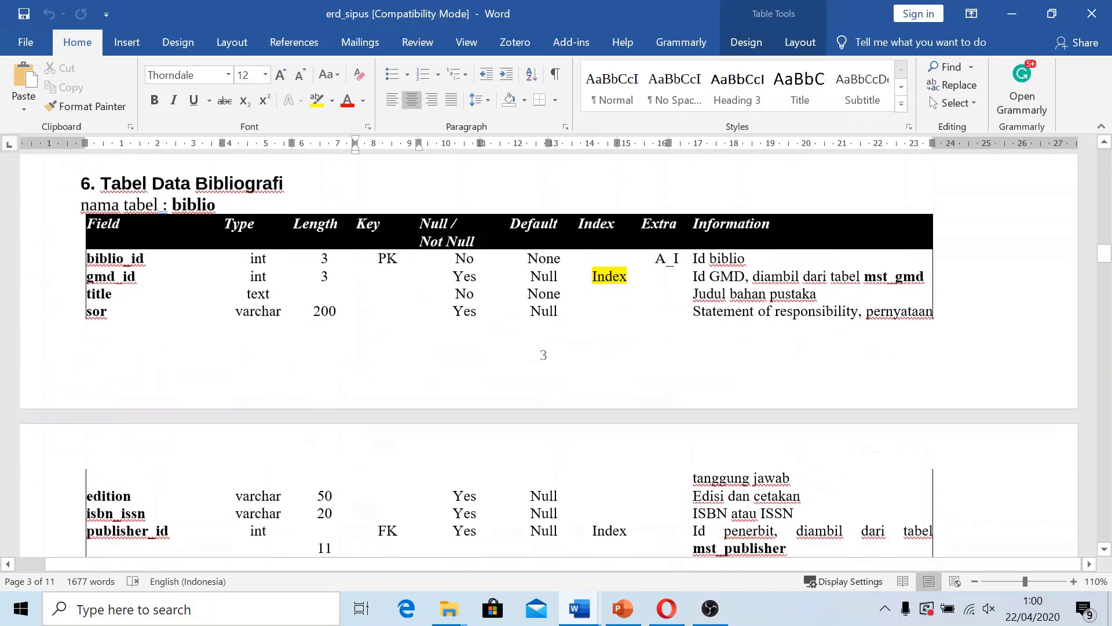
pyautogui.scroll(-3, 137, 298)
pyautogui.hotkey('shift', 'F5')
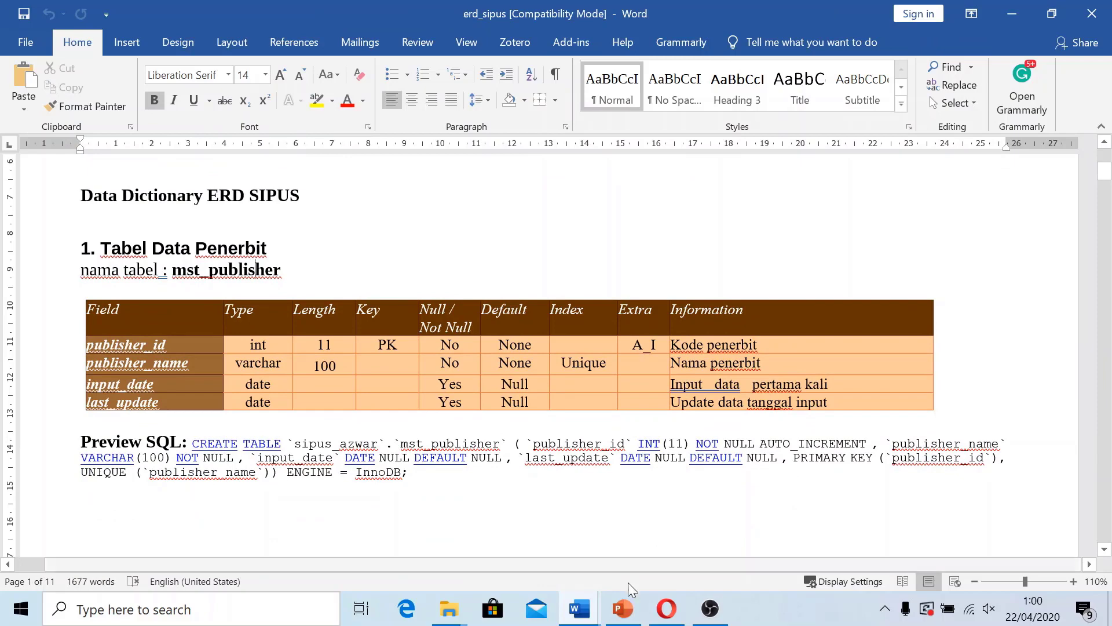
# Step: Switch back to phpMyAdmin in Opera and open the structure of the biblio table in sipus_azwar
pyautogui.moveTo(665, 613)
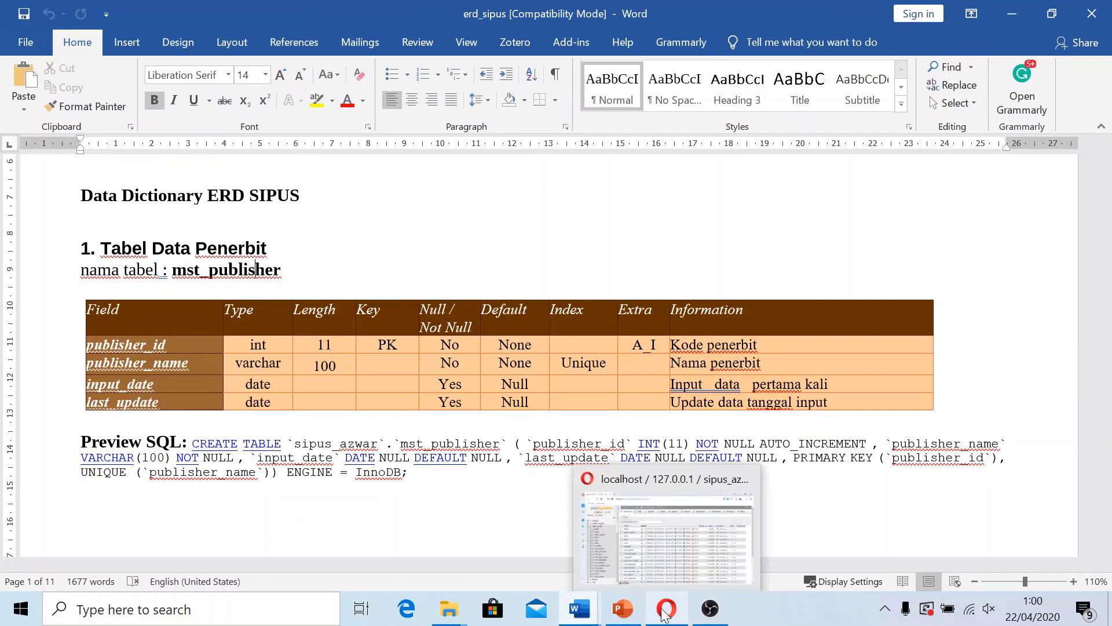
pyautogui.click(666, 533)
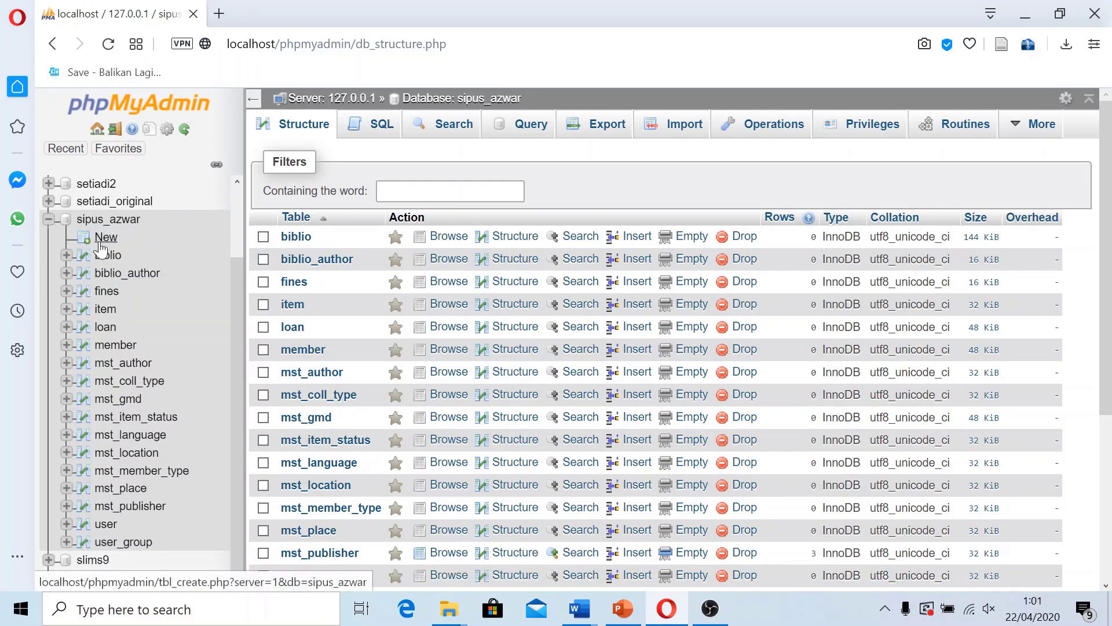
pyautogui.click(111, 260)
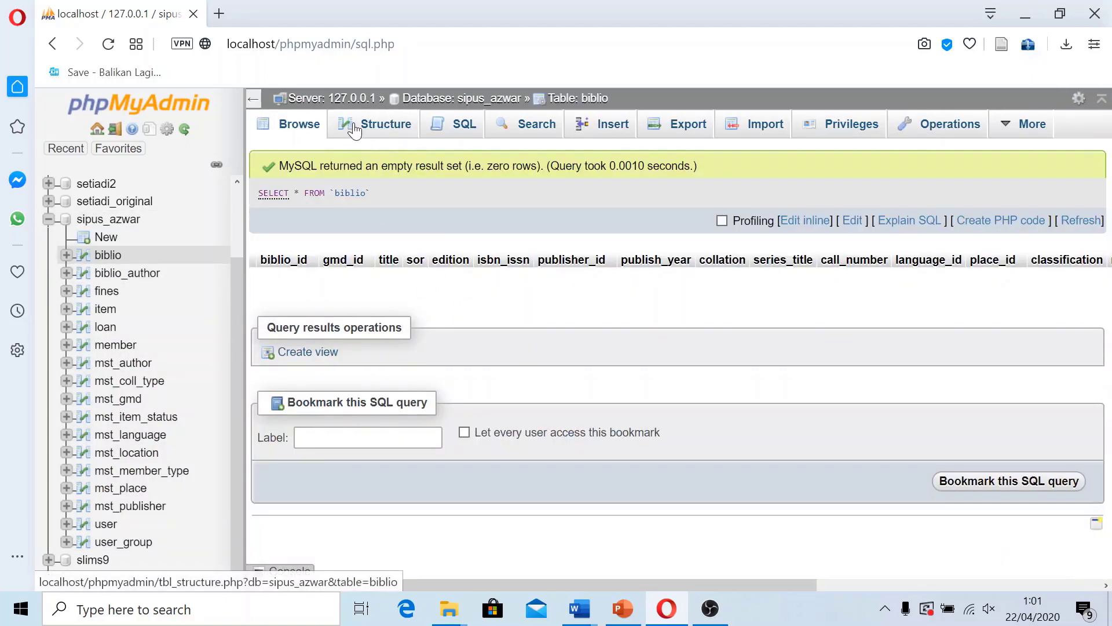
pyautogui.click(373, 129)
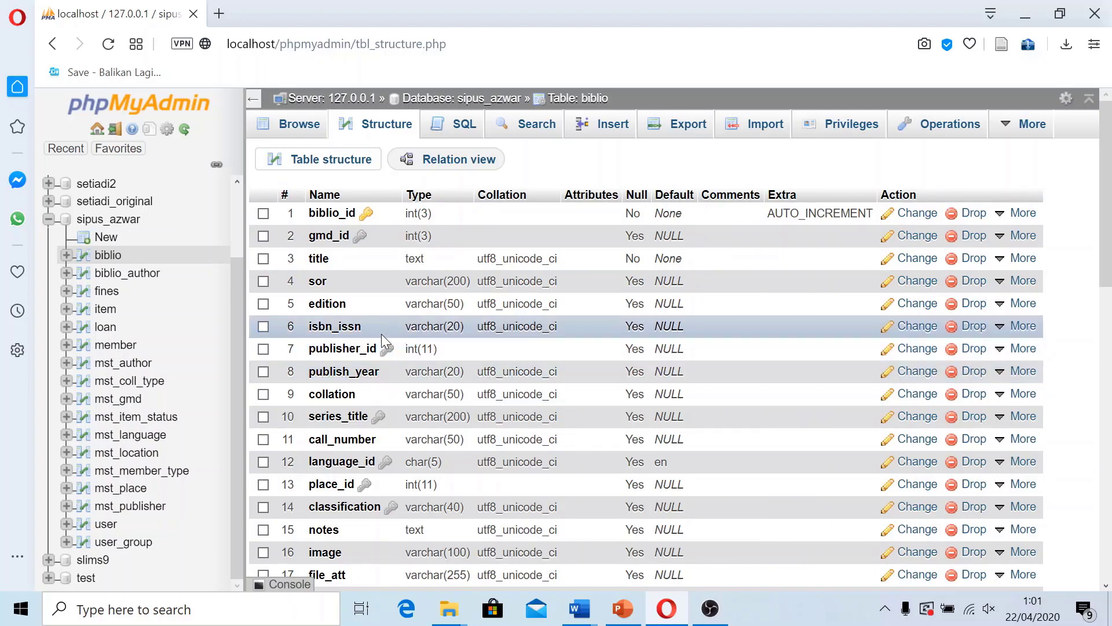
pyautogui.scroll(-3, 374, 359)
pyautogui.scroll(3, 395, 315)
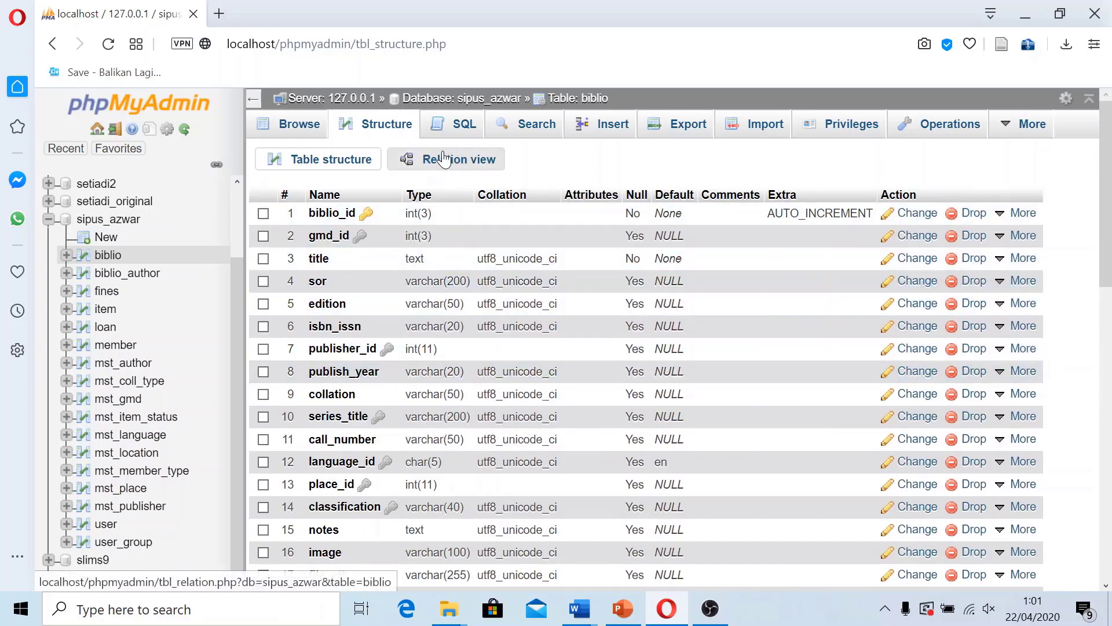
# Step: Open the relation view of the biblio table
pyautogui.click(399, 159)
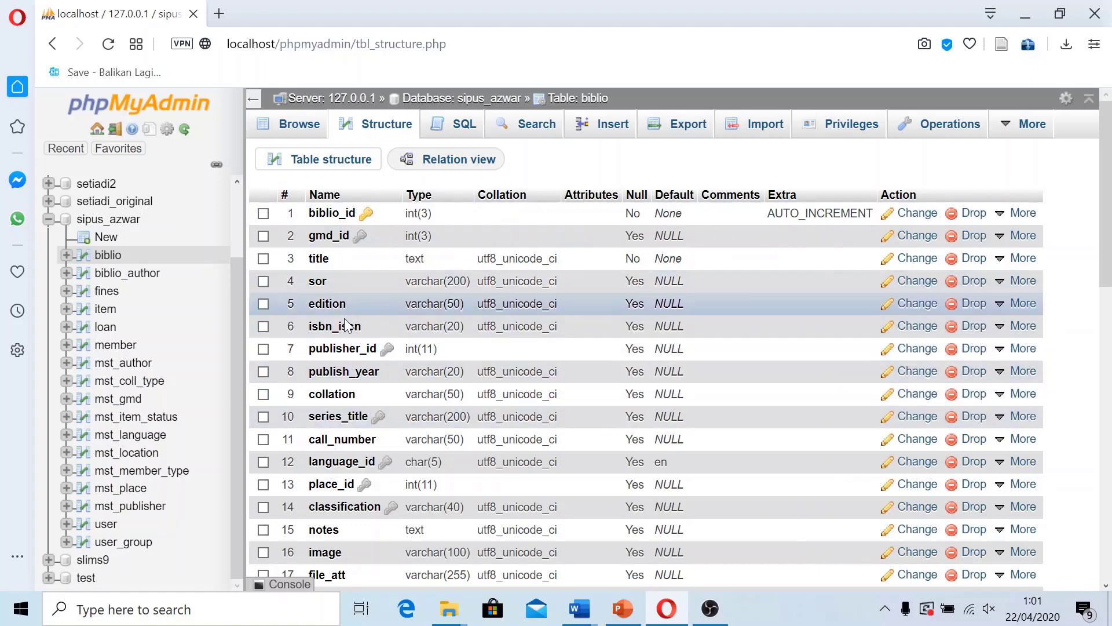
pyautogui.scroll(-1, 350, 457)
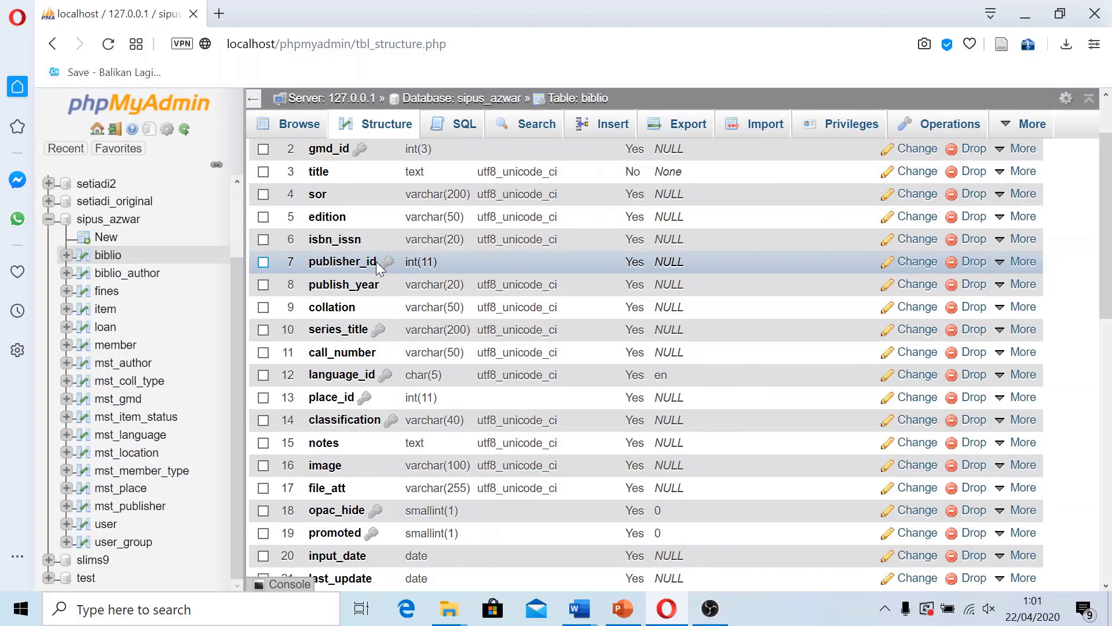
pyautogui.scroll(1, 371, 360)
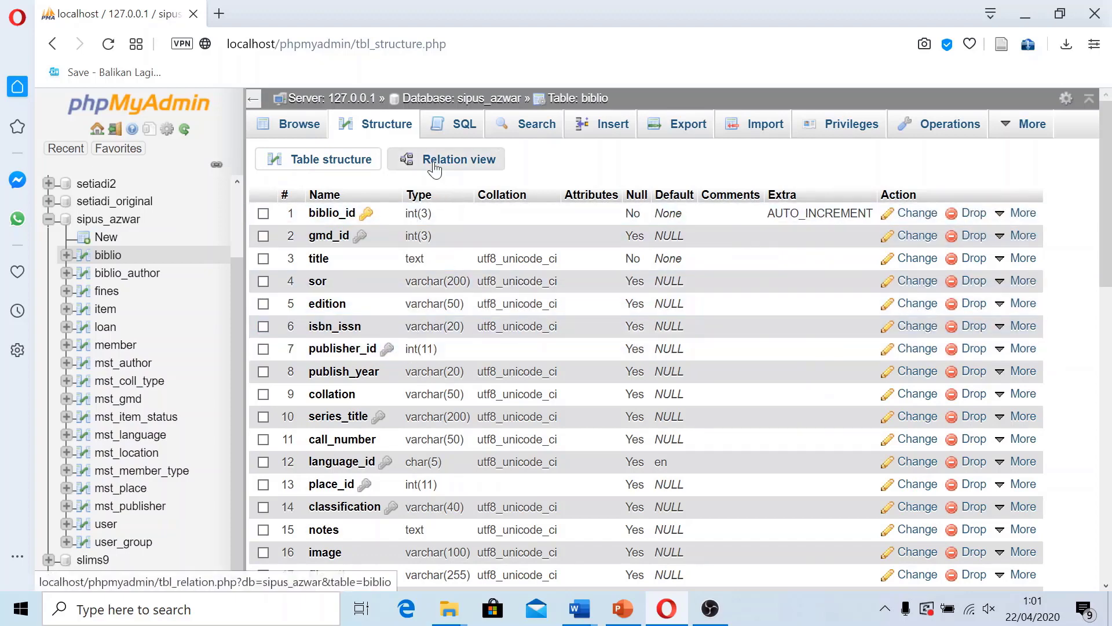
pyautogui.click(464, 163)
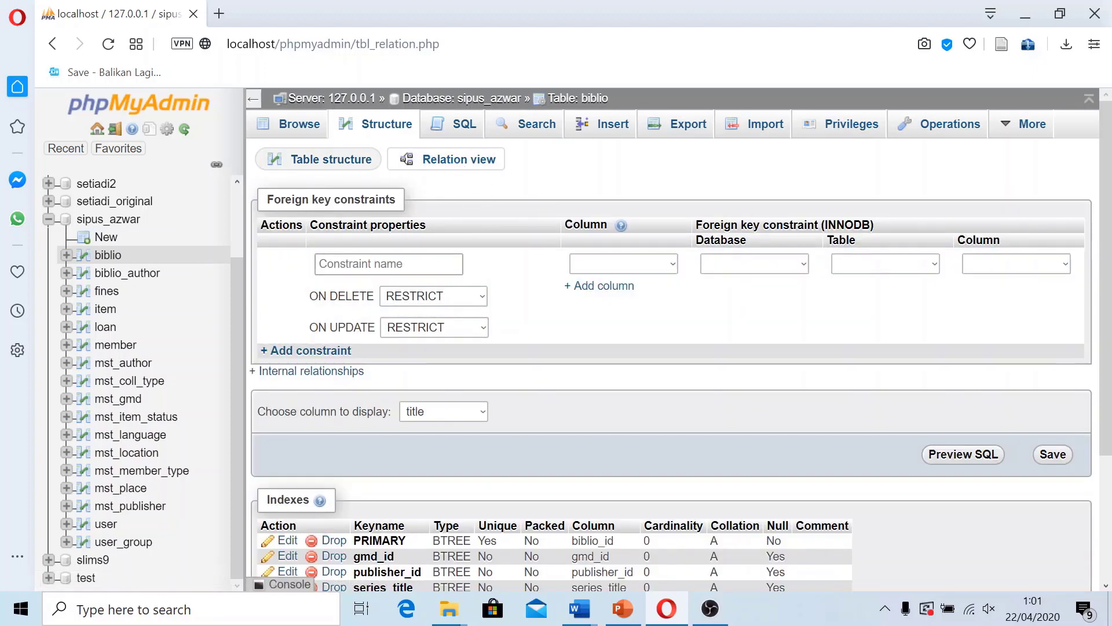
# Step: Name the new foreign key constraint on the biblio table fk_biblio_publisher
pyautogui.scroll(-2, 454, 270)
pyautogui.scroll(2, 462, 250)
pyautogui.click(377, 264)
pyautogui.click(505, 229)
pyautogui.click(376, 264)
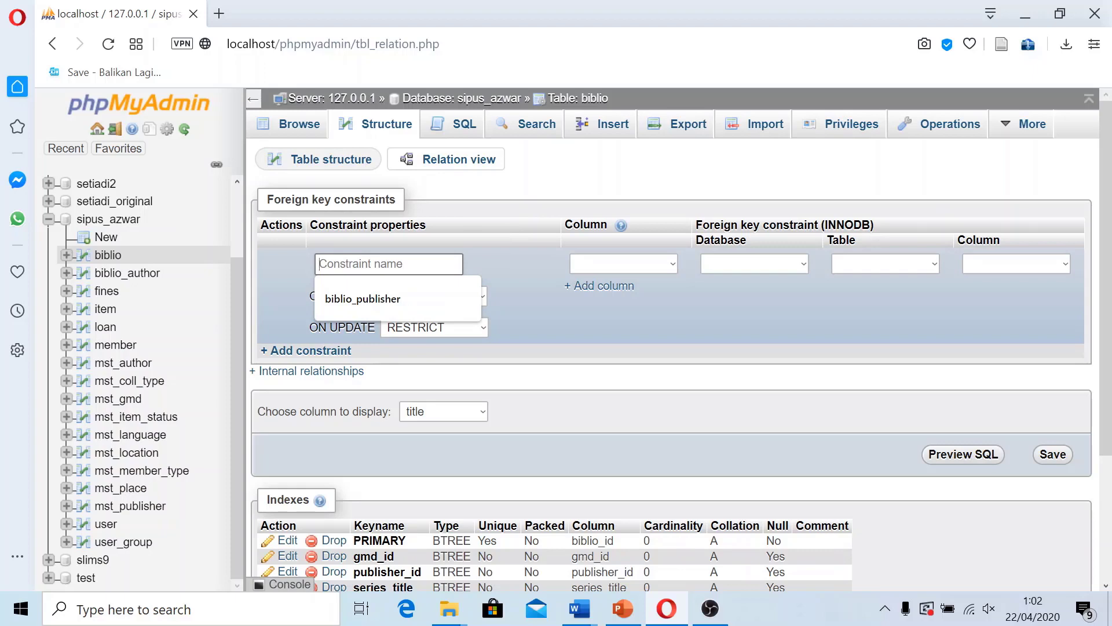
pyautogui.write('fk')
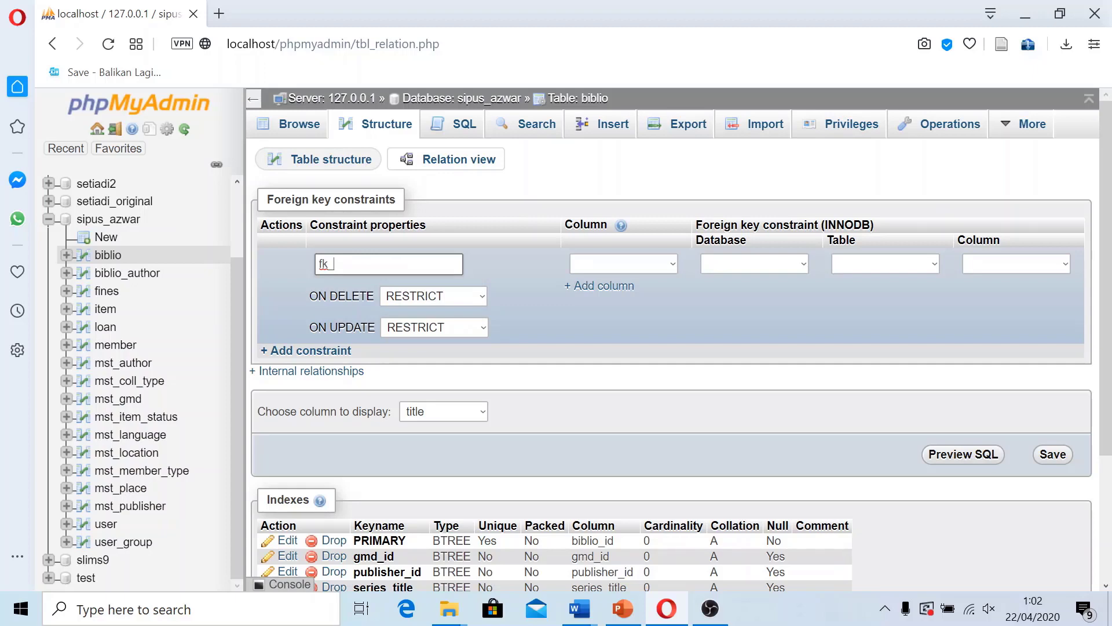
pyautogui.write('_biblio')
pyautogui.write('_')
pyautogui.write('publisher')
pyautogui.hotkey('ctrl', 'a')
pyautogui.click(414, 264)
# Step: Set publisher_id as the biblio column that the fk_biblio_publisher constraint applies to
pyautogui.click(652, 263)
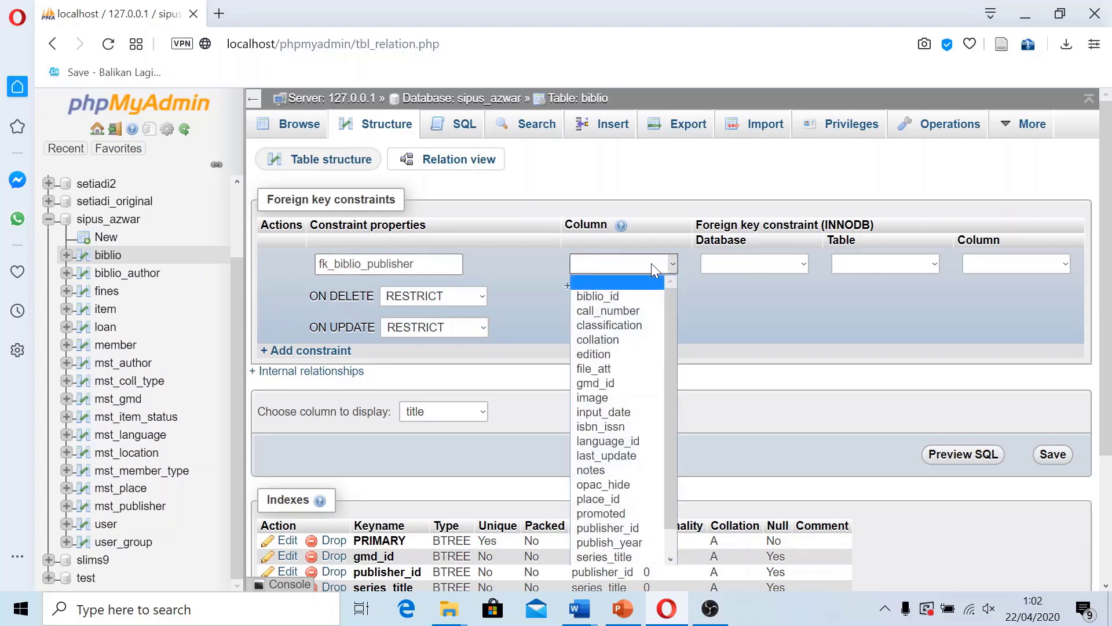
pyautogui.moveTo(667, 316); pyautogui.dragTo(688, 308)
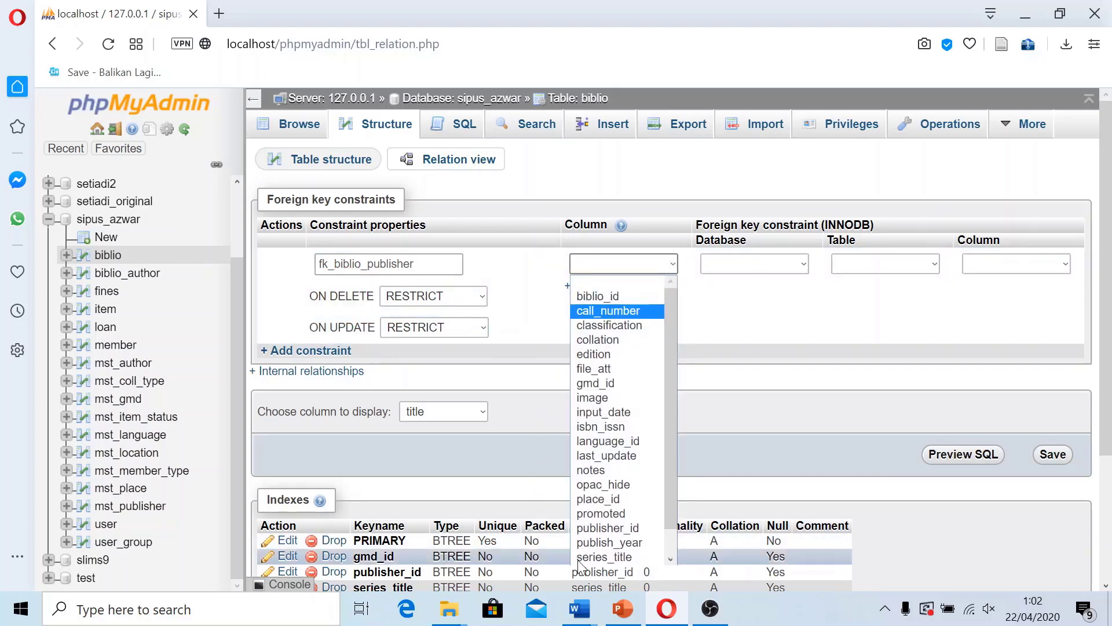
pyautogui.moveTo(673, 370); pyautogui.dragTo(672, 356)
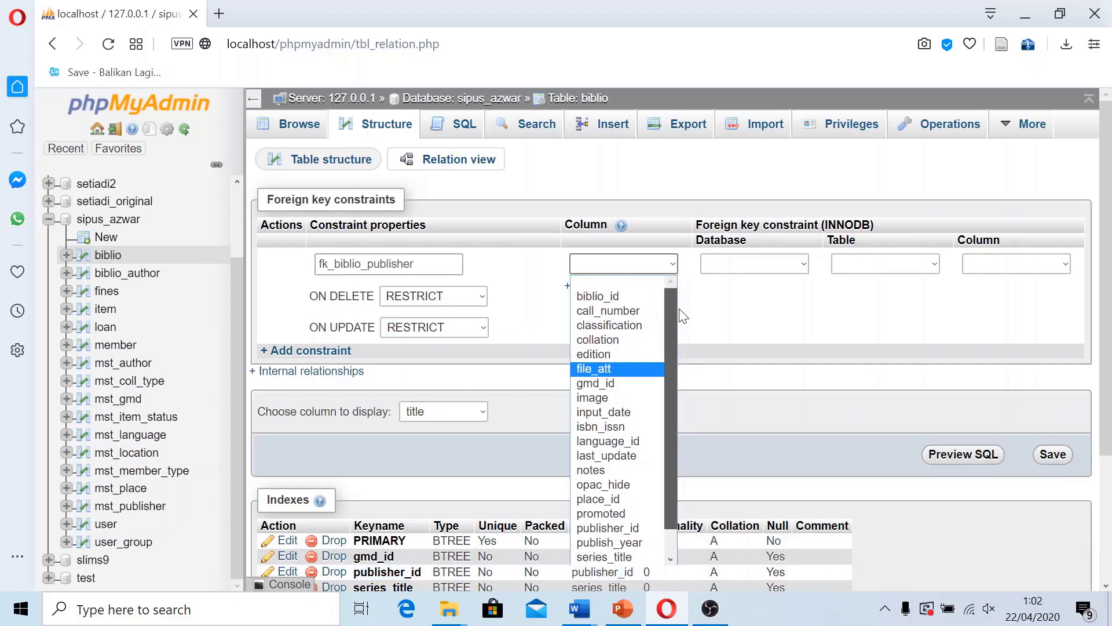
pyautogui.click(628, 528)
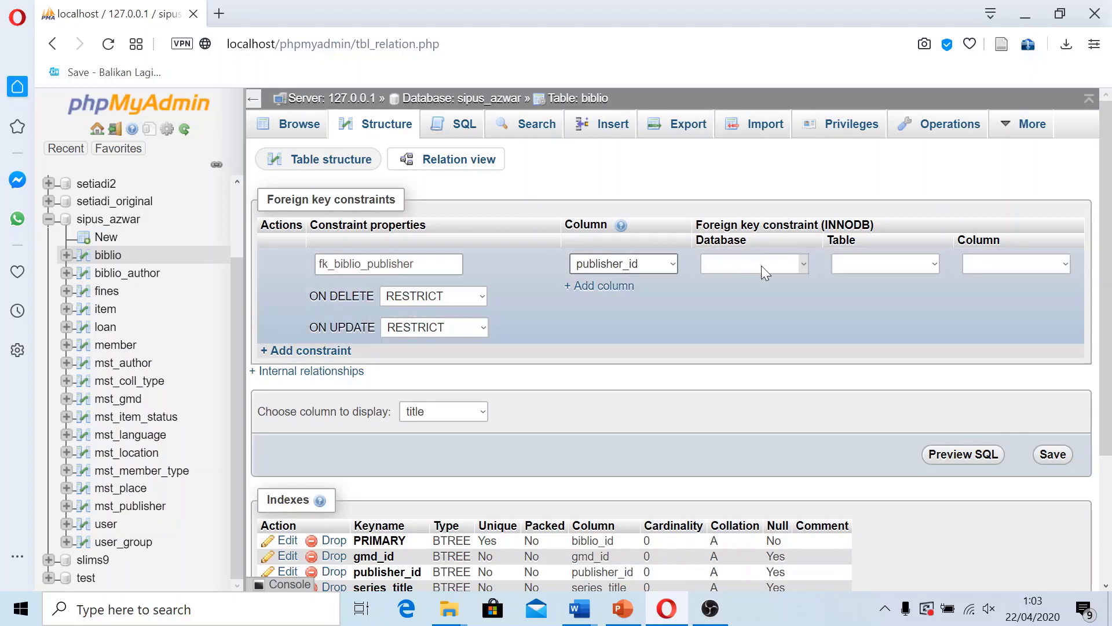
# Step: Point the fk_biblio_publisher constraint to the mst_publisher table in the sipus_azwar database
pyautogui.click(773, 263)
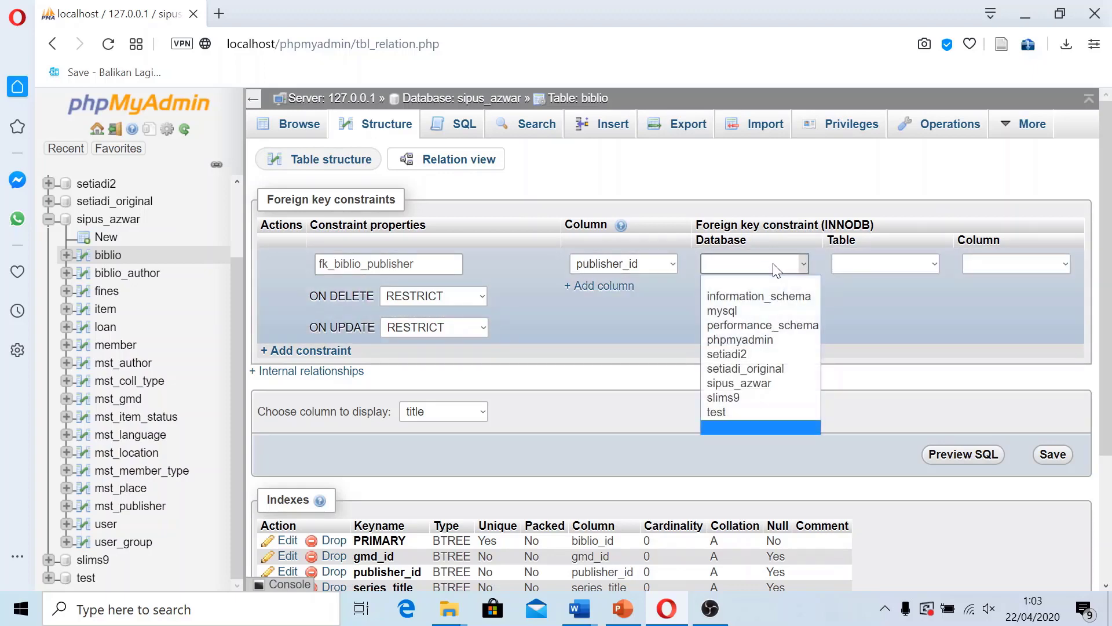
pyautogui.click(766, 384)
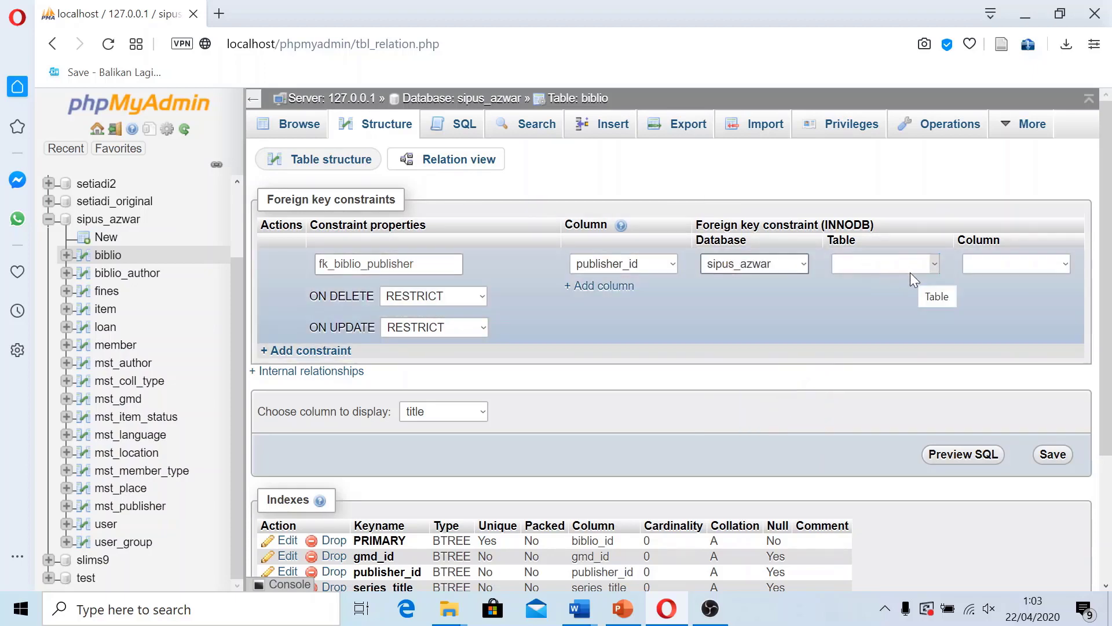
pyautogui.click(906, 265)
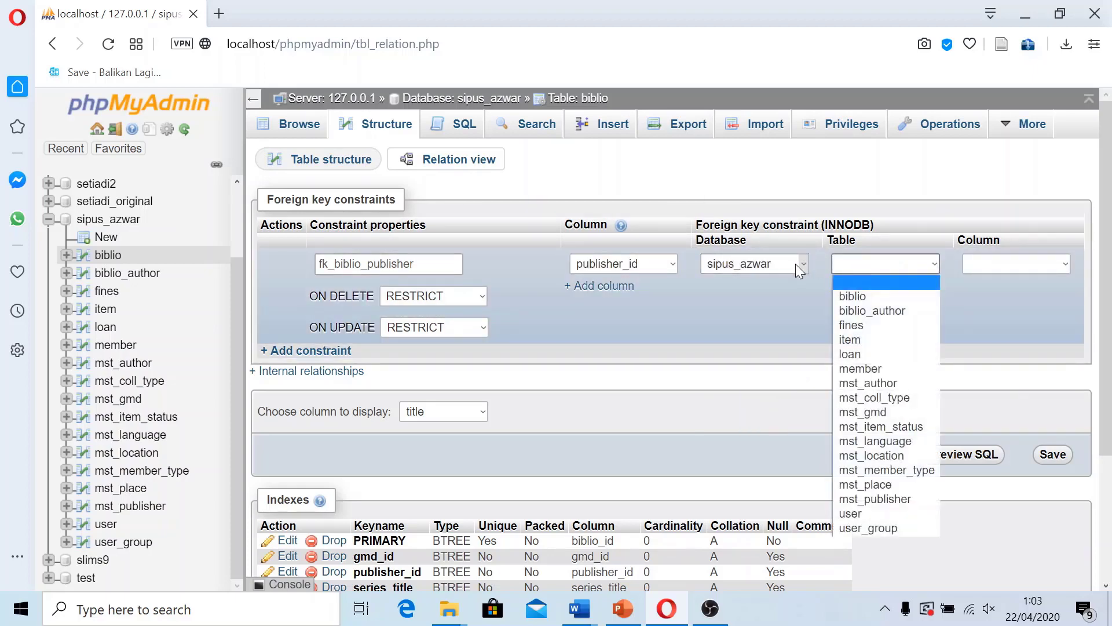
pyautogui.click(817, 263)
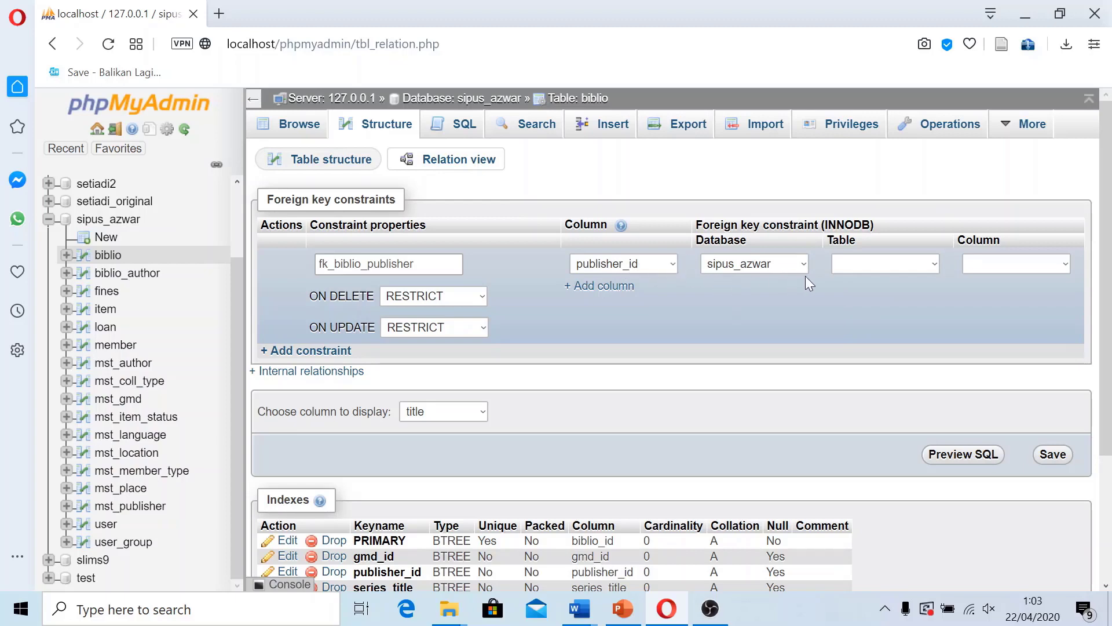
pyautogui.click(880, 265)
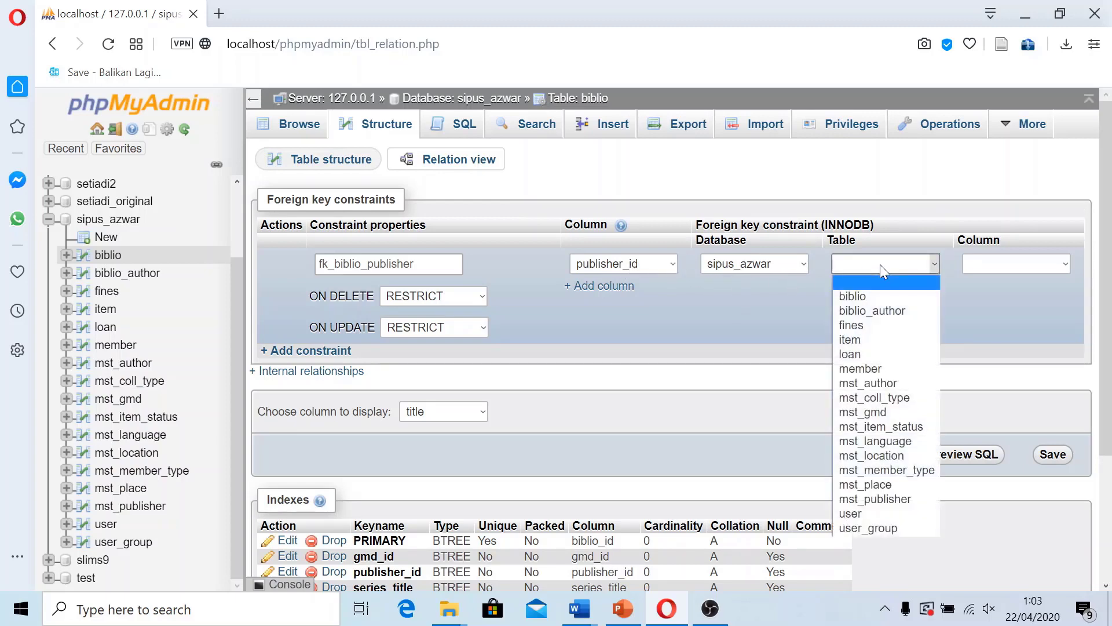
pyautogui.click(927, 498)
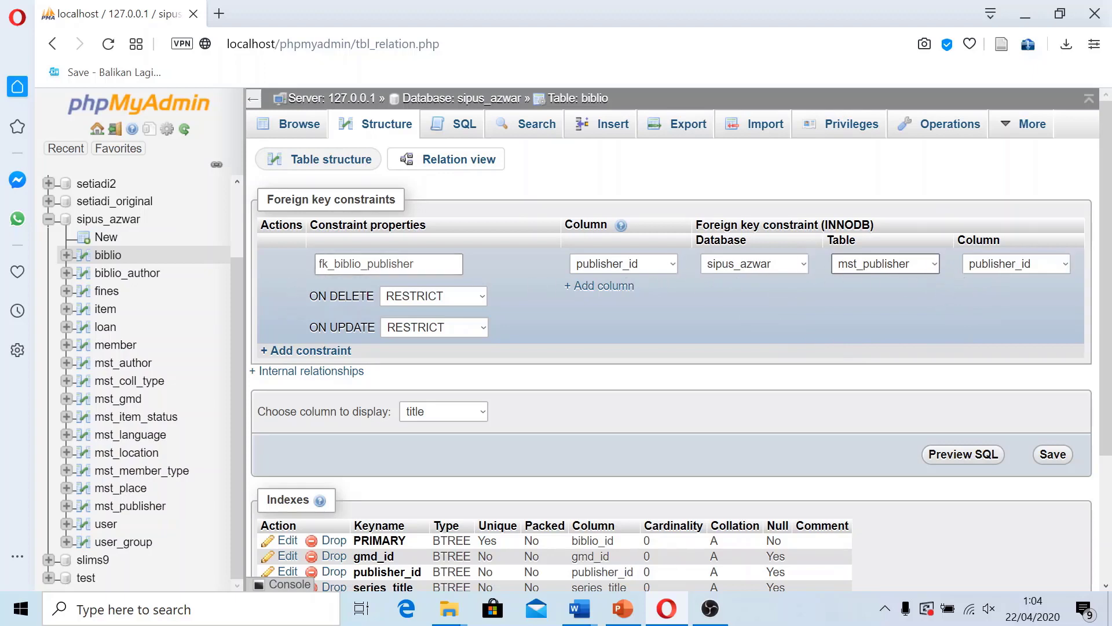
# Step: Set both ON DELETE and ON UPDATE of the fk_biblio_publisher constraint to NO ACTION
pyautogui.click(410, 297)
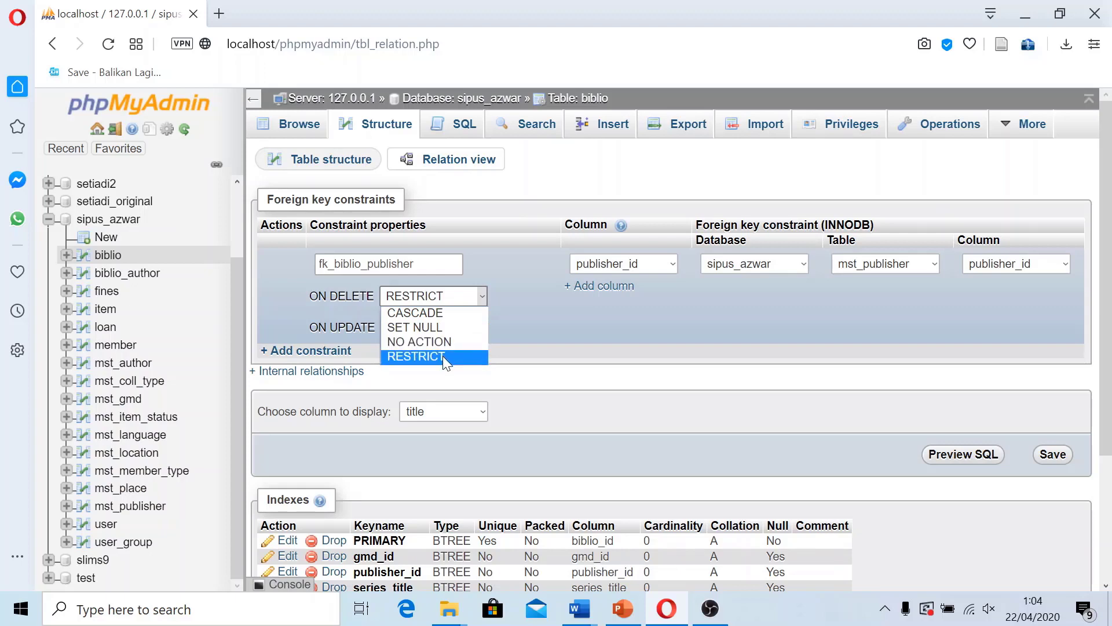
pyautogui.click(447, 298)
pyautogui.click(453, 297)
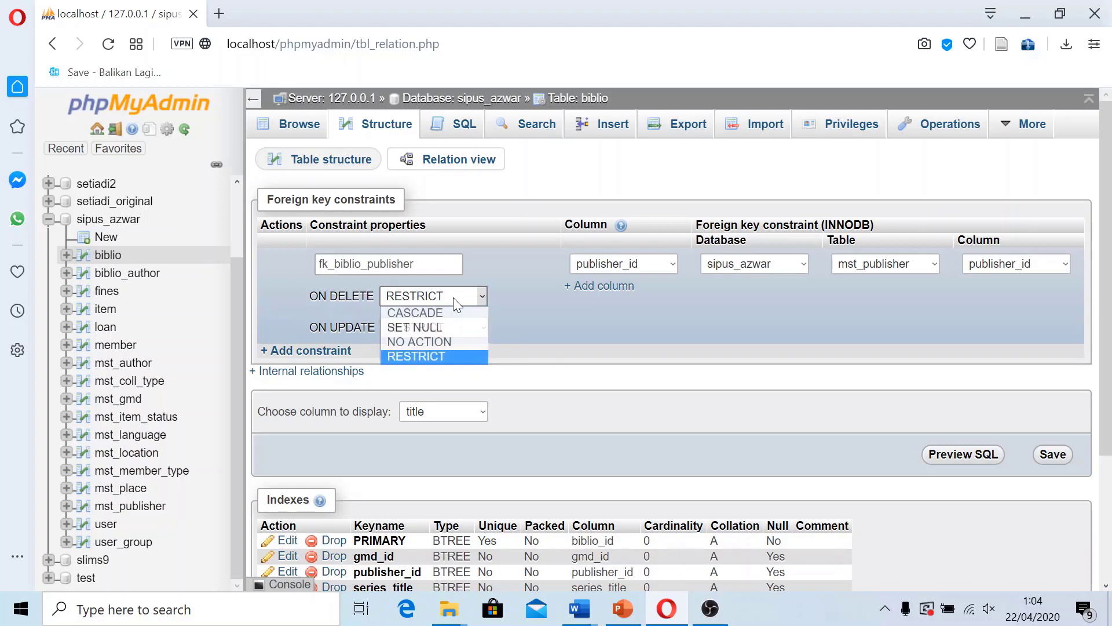
pyautogui.click(423, 343)
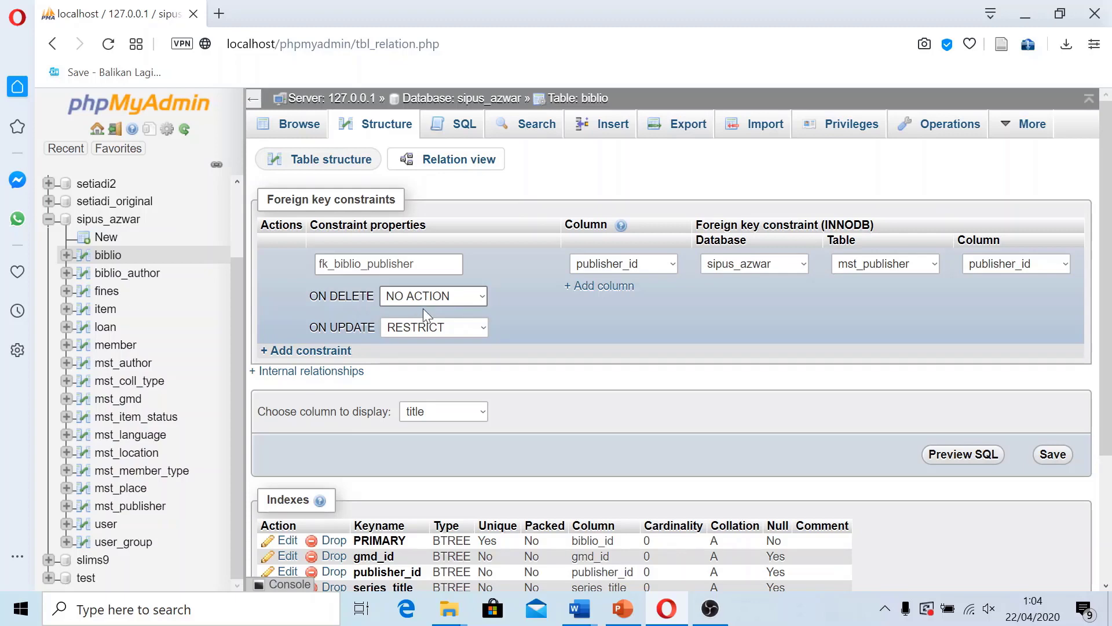
pyautogui.click(482, 327)
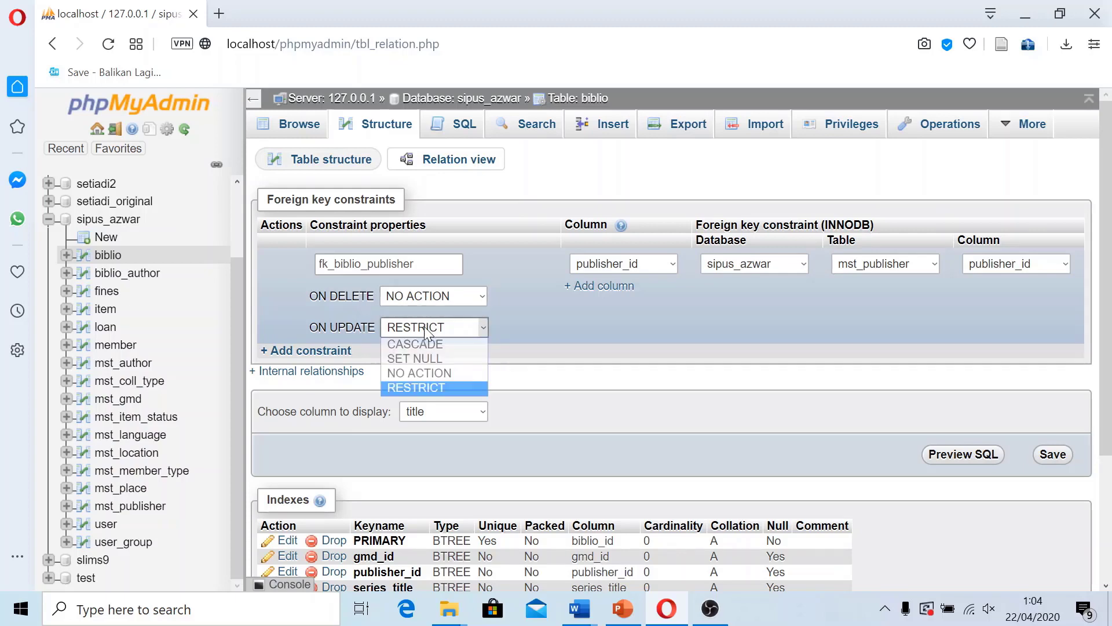
pyautogui.click(423, 372)
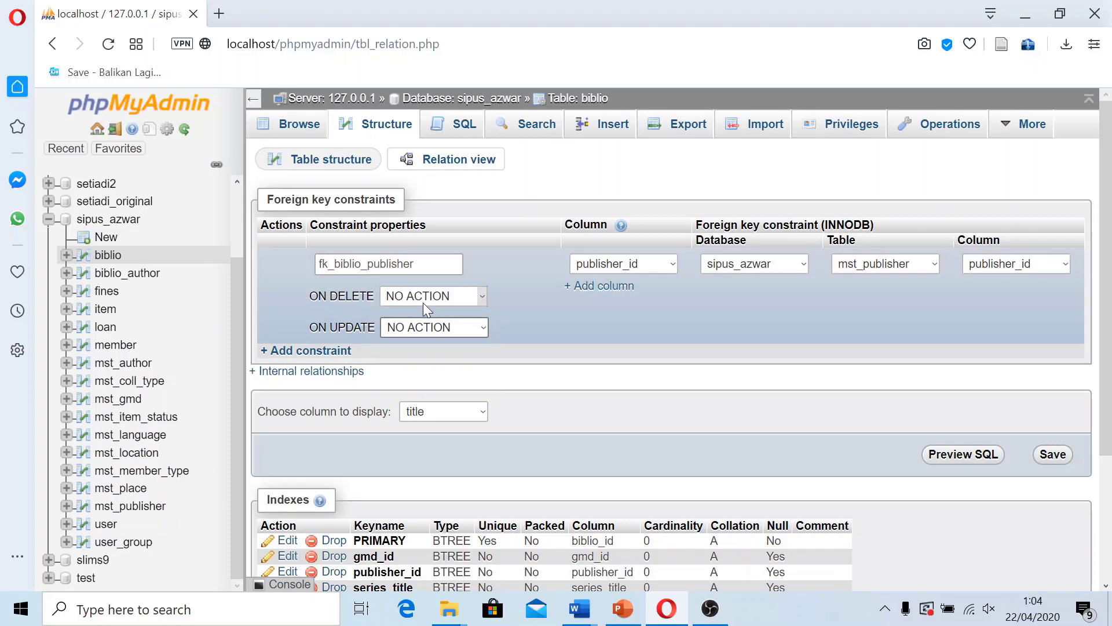
pyautogui.click(439, 299)
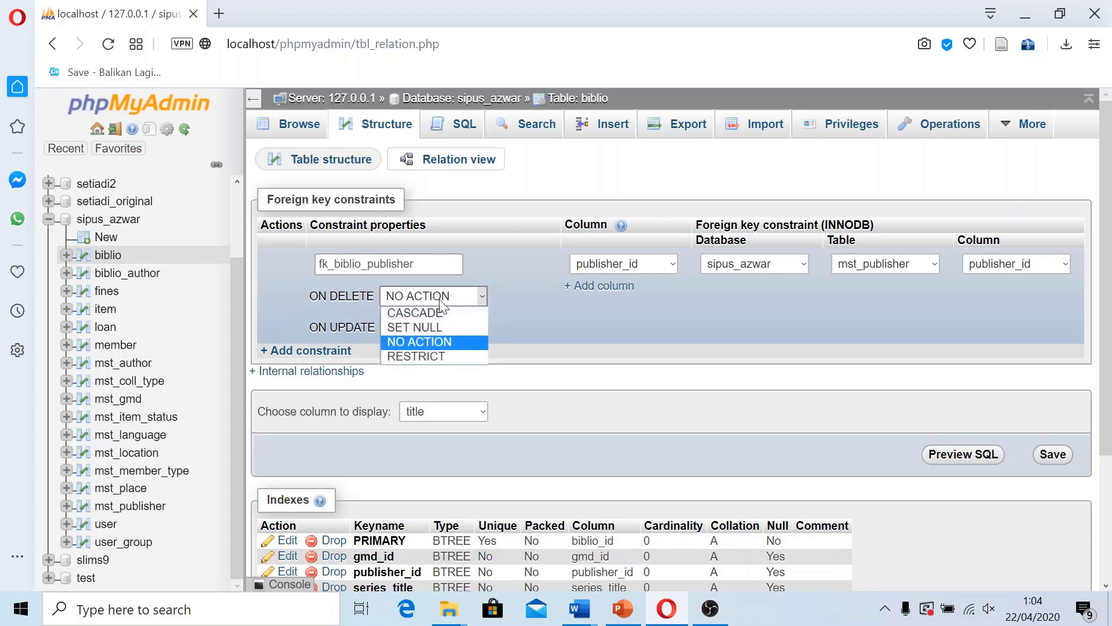
pyautogui.click(449, 294)
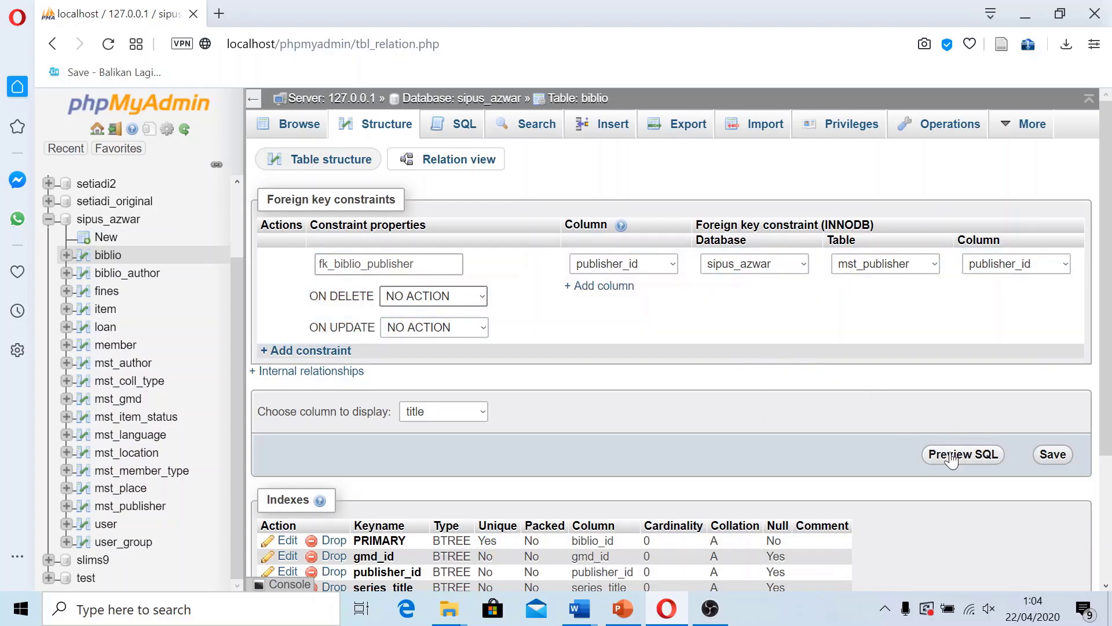
# Step: Preview the SQL for the fk_biblio_publisher constraint and copy the whole ALTER TABLE statement
pyautogui.click(956, 456)
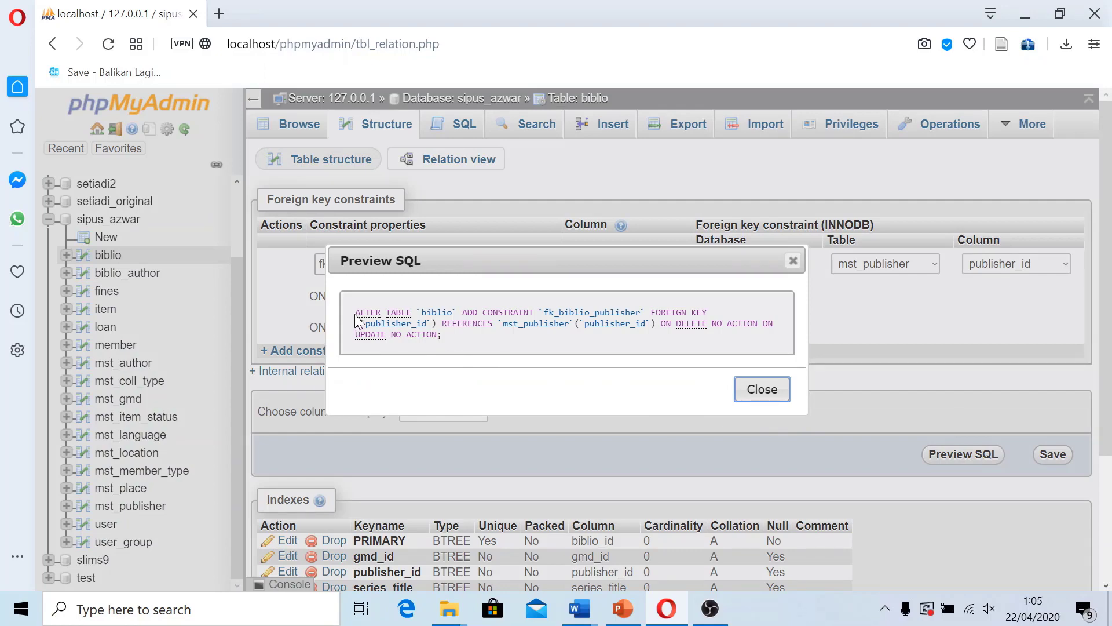
pyautogui.moveTo(354, 312); pyautogui.dragTo(453, 332)
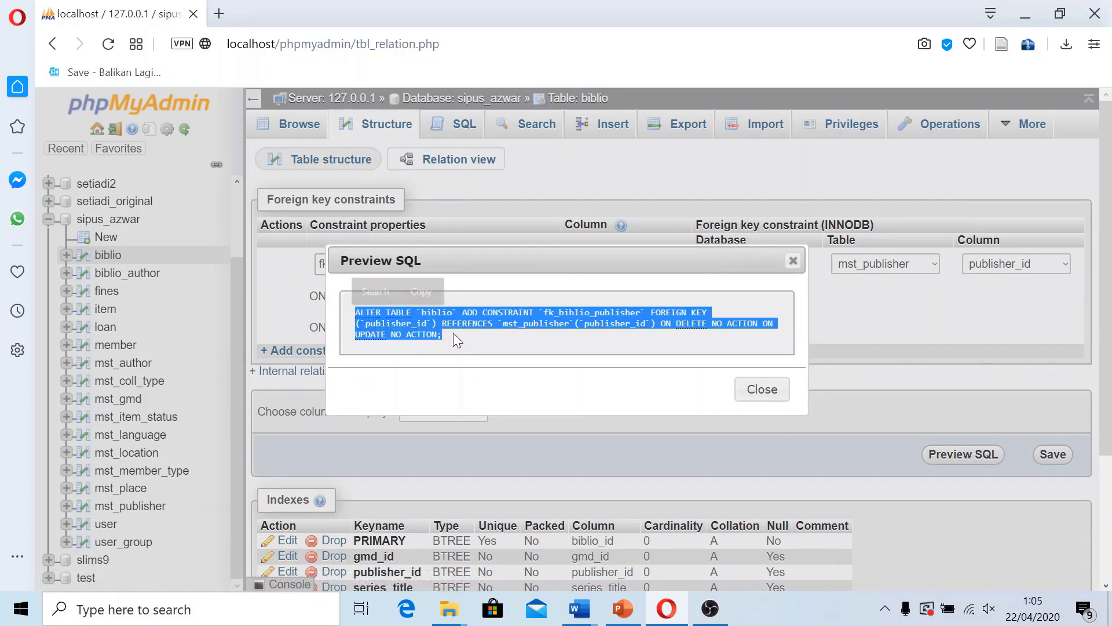
pyautogui.click(423, 290)
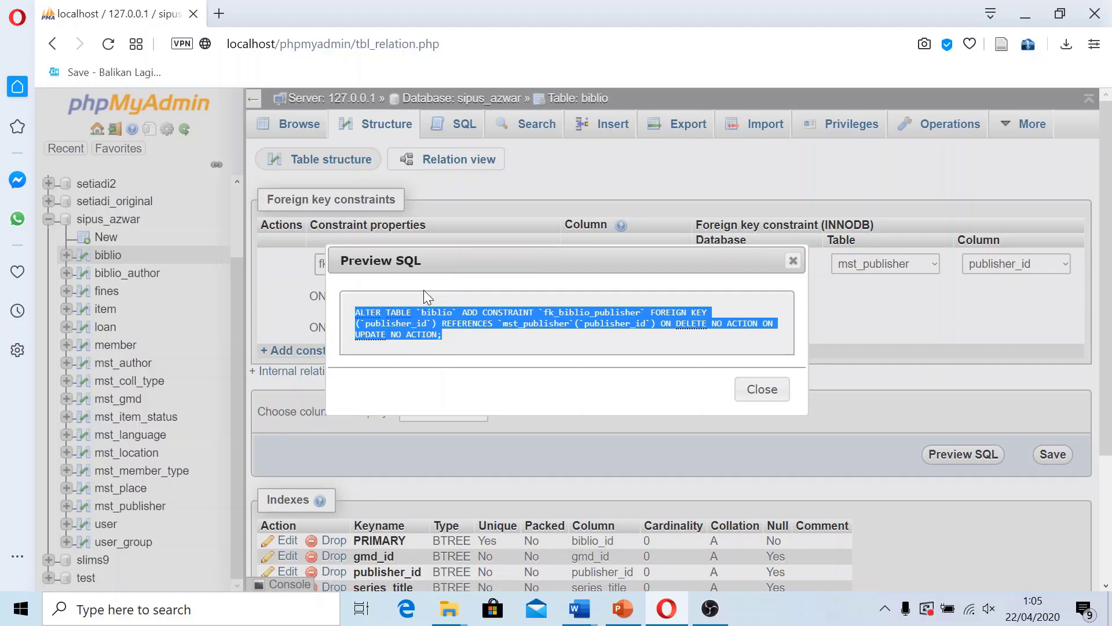
# Step: Switch to the erd_sipus document in Word and paste the copied SQL on a new line below the biblio table, above section 7
pyautogui.click(576, 606)
pyautogui.click(733, 523)
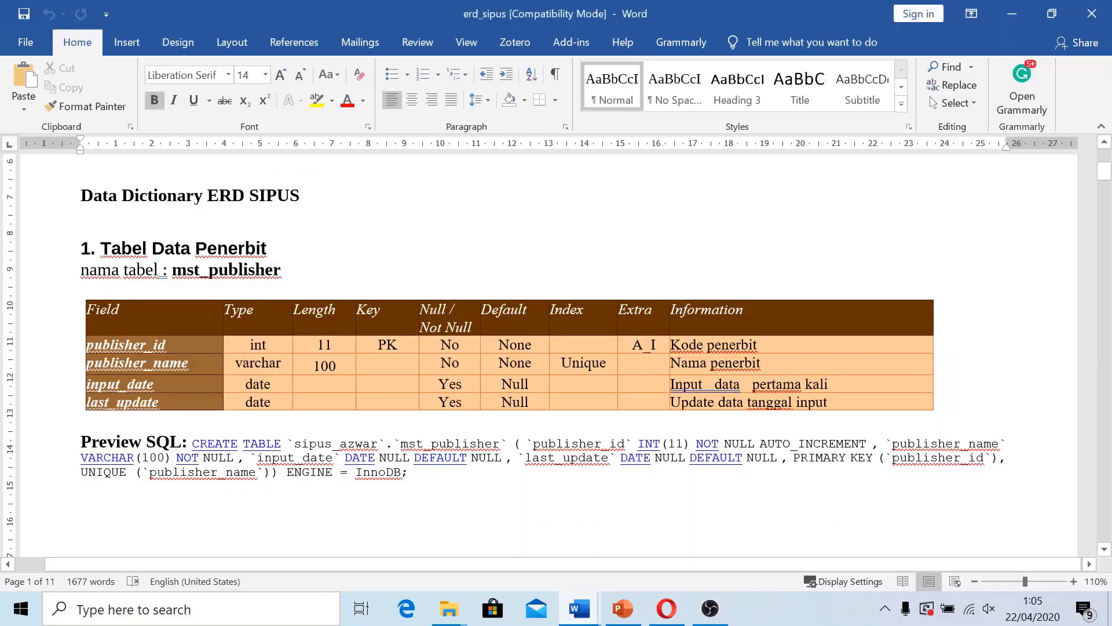
pyautogui.scroll(-2, 733, 522)
pyautogui.scroll(1, 255, 224)
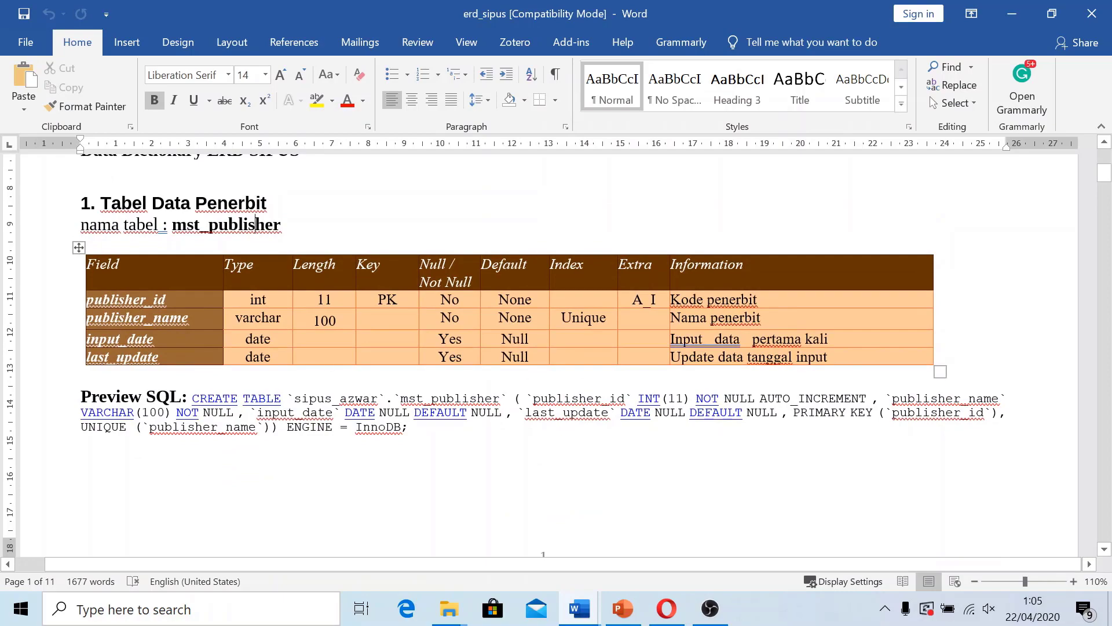
pyautogui.scroll(-20, 325, 363)
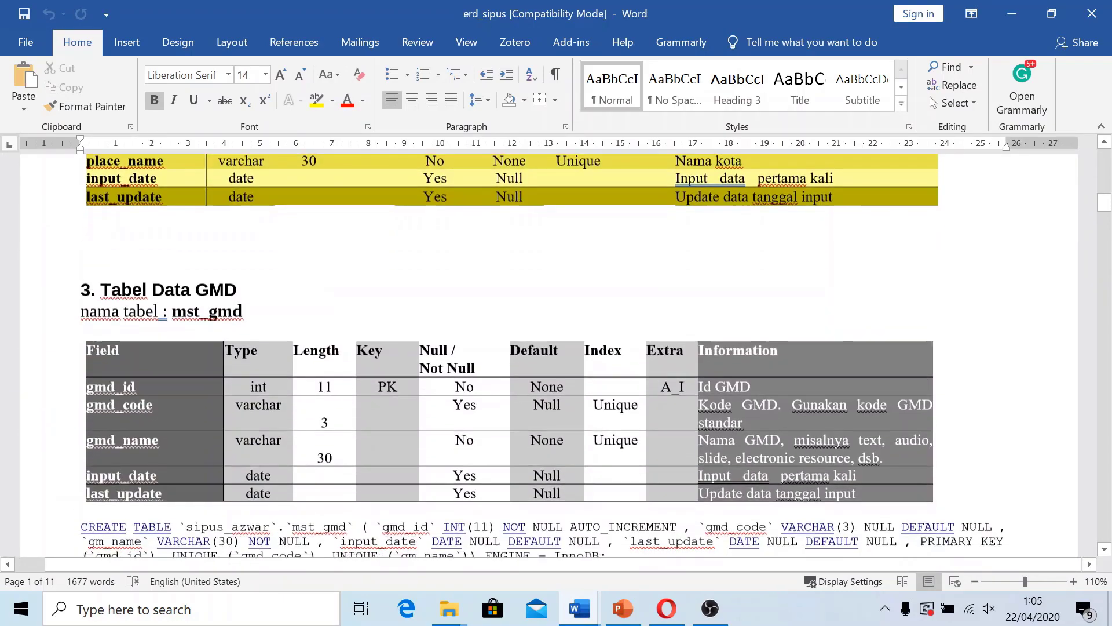
pyautogui.scroll(-12, 549, 347)
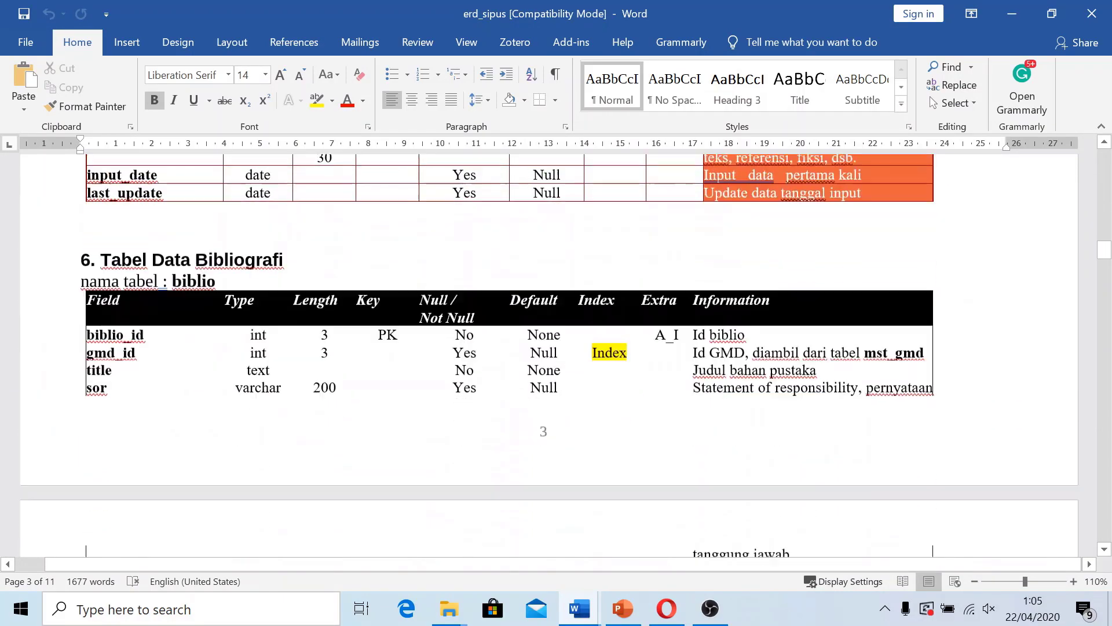
pyautogui.scroll(-2, 548, 347)
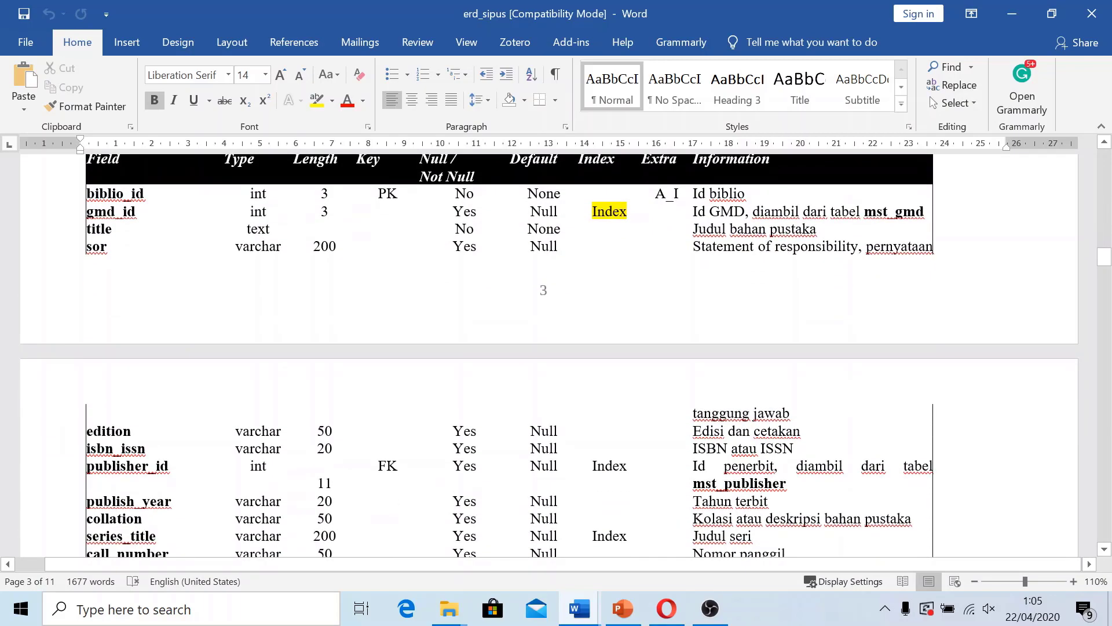
pyautogui.scroll(-2, 134, 301)
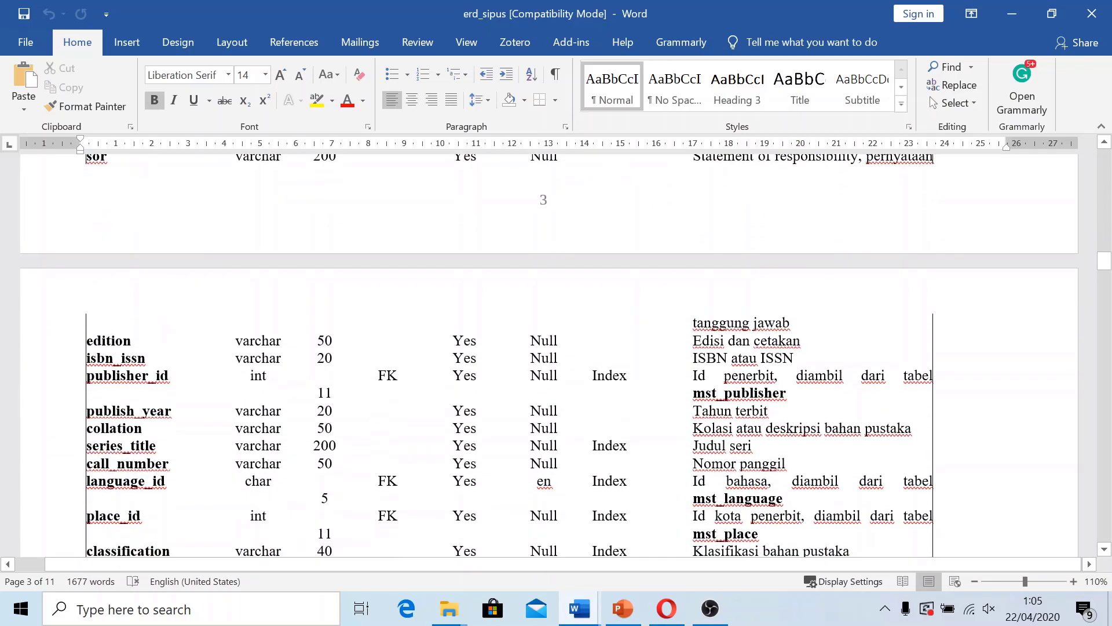
pyautogui.scroll(-8, 549, 348)
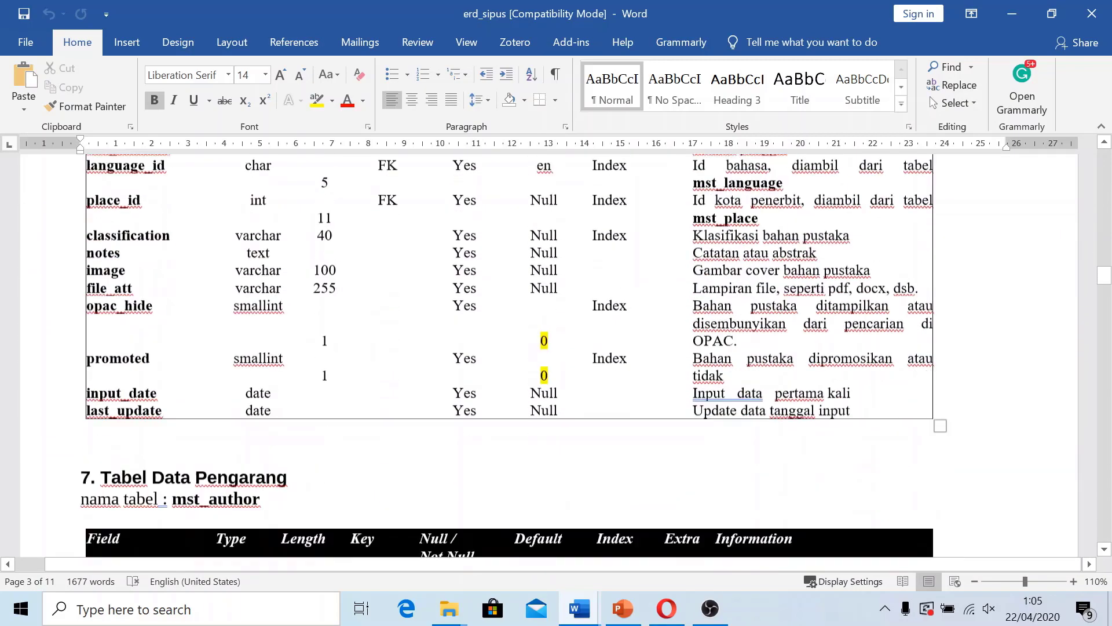
pyautogui.click(200, 260)
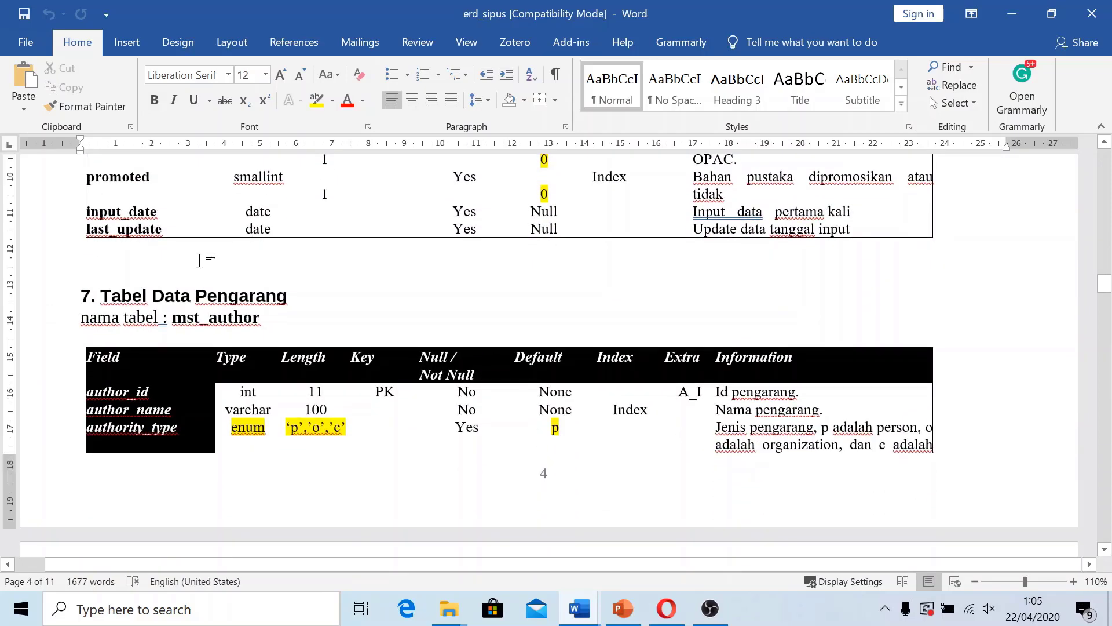
pyautogui.press('Return')
pyautogui.press('Return')
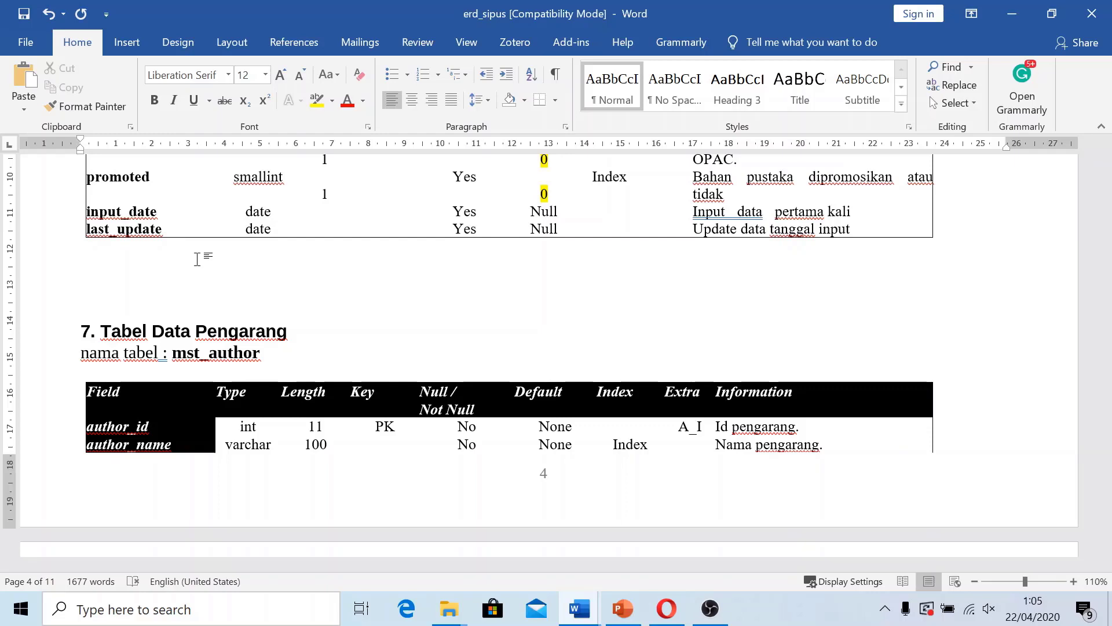
pyautogui.hotkey('ctrl', 'v')
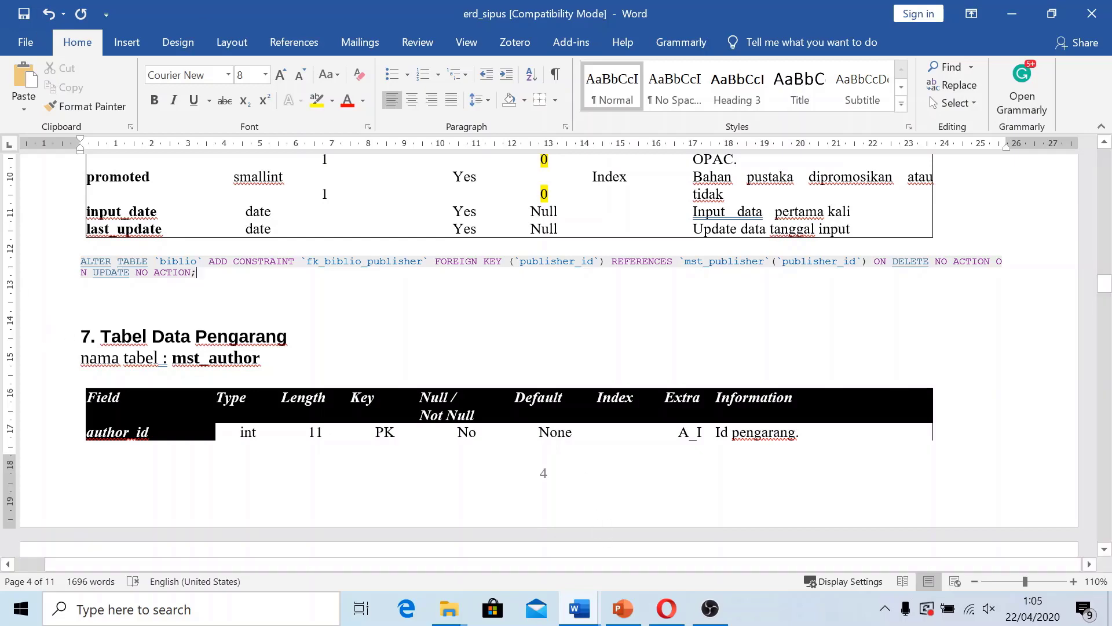
# Step: Return to phpMyAdmin in Opera, close the SQL preview and save the fk_biblio_publisher constraint
pyautogui.click(666, 609)
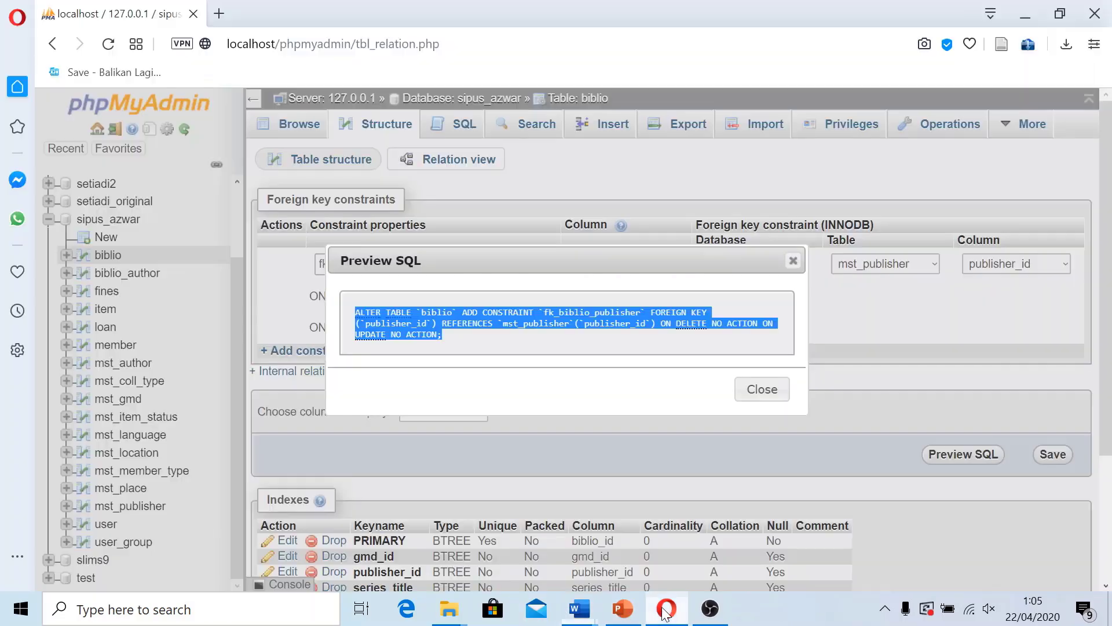
pyautogui.click(758, 389)
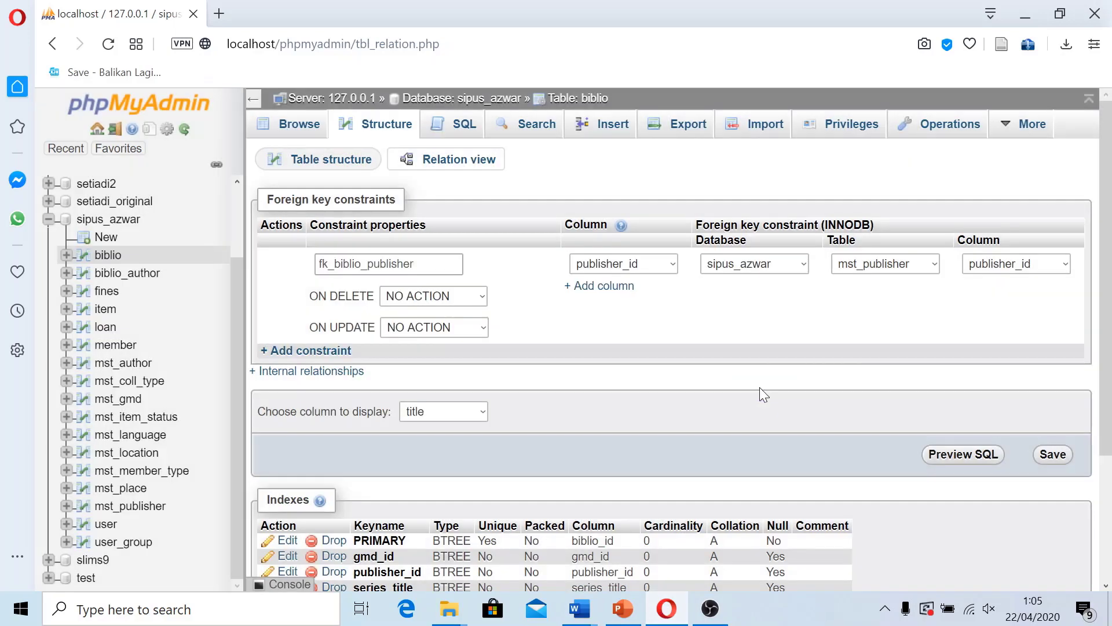
pyautogui.click(1053, 455)
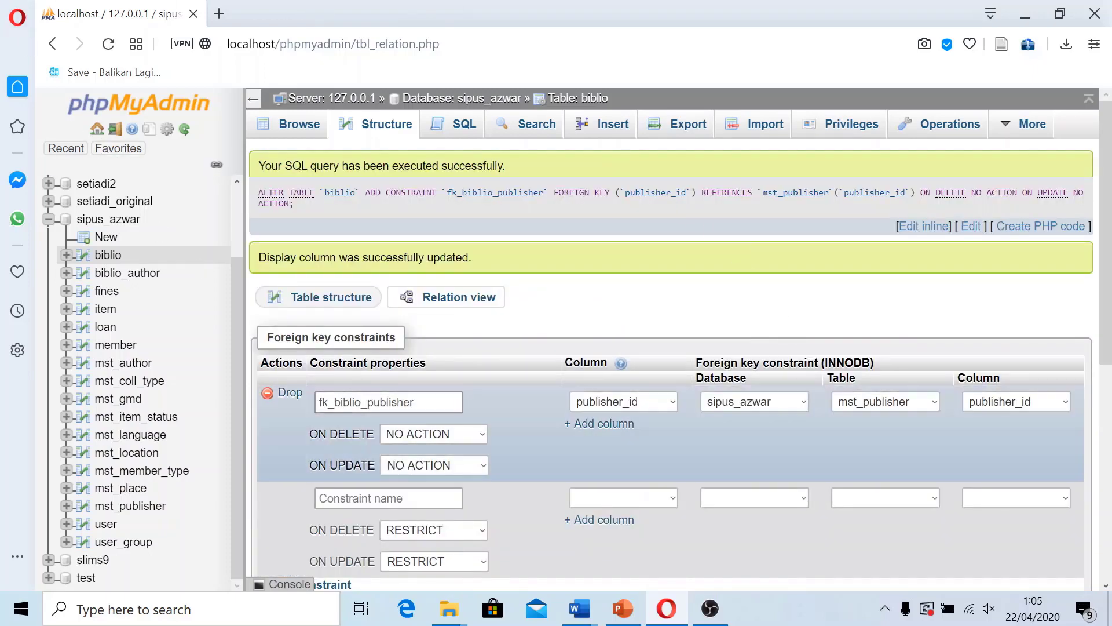
# Step: Review the saved fk_biblio_publisher constraint and reload the relation view of the biblio table
pyautogui.scroll(-2, 481, 331)
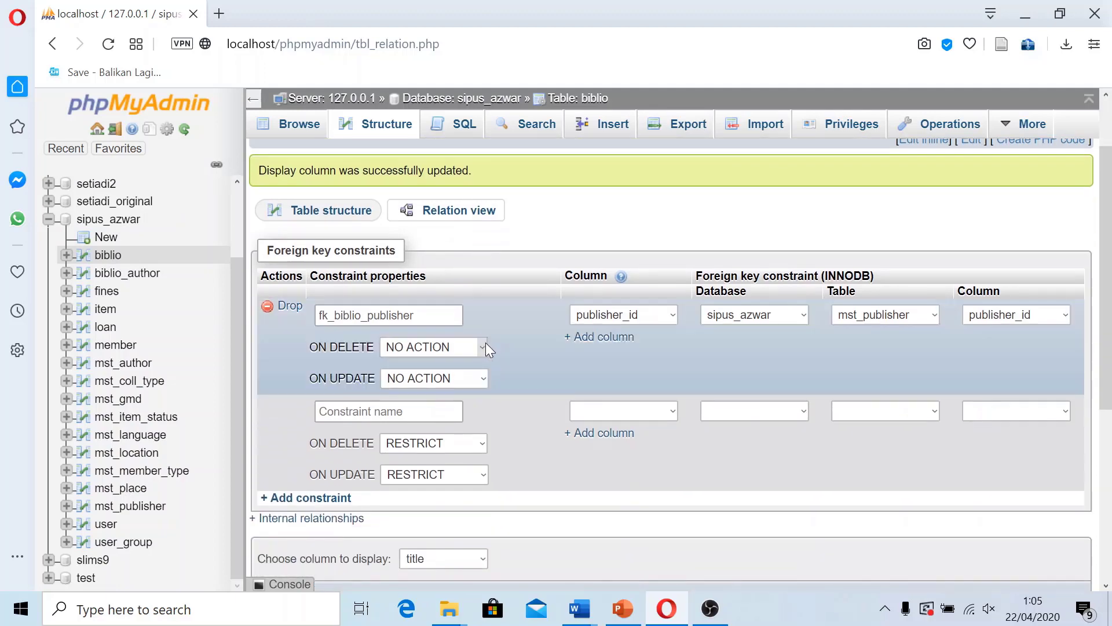
pyautogui.scroll(2, 498, 349)
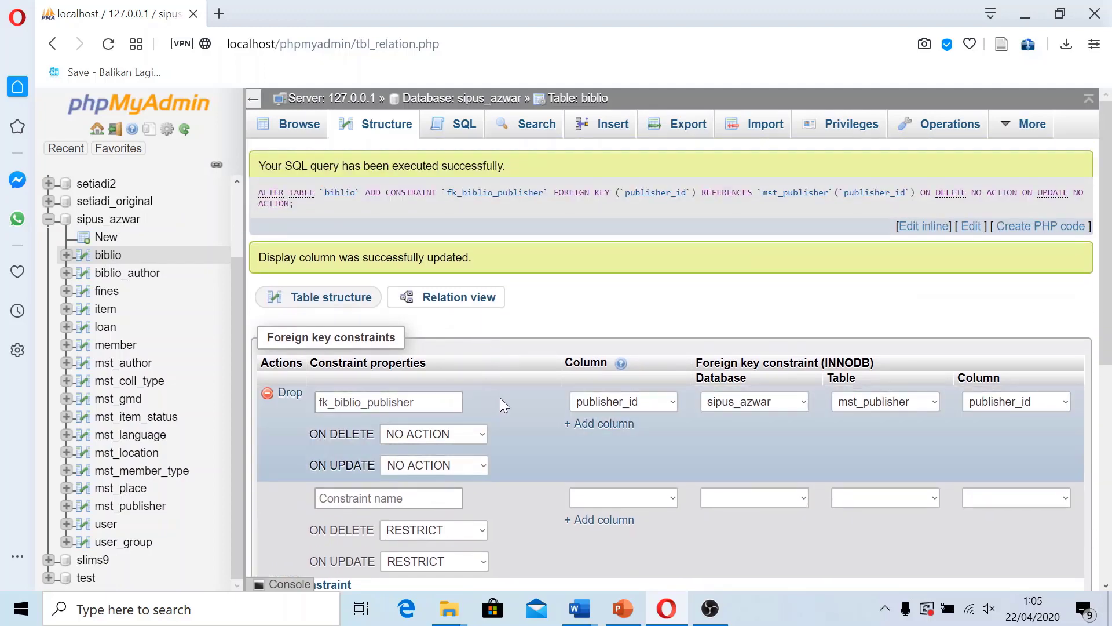
pyautogui.scroll(-2, 500, 397)
pyautogui.scroll(2, 499, 397)
pyautogui.scroll(-2, 512, 408)
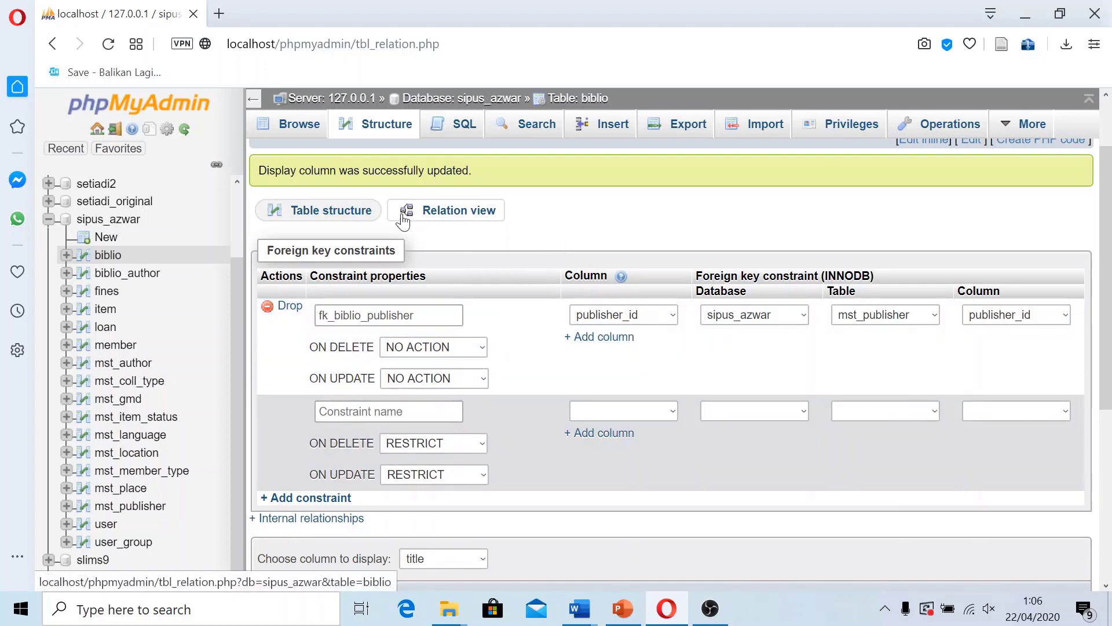
pyautogui.click(430, 210)
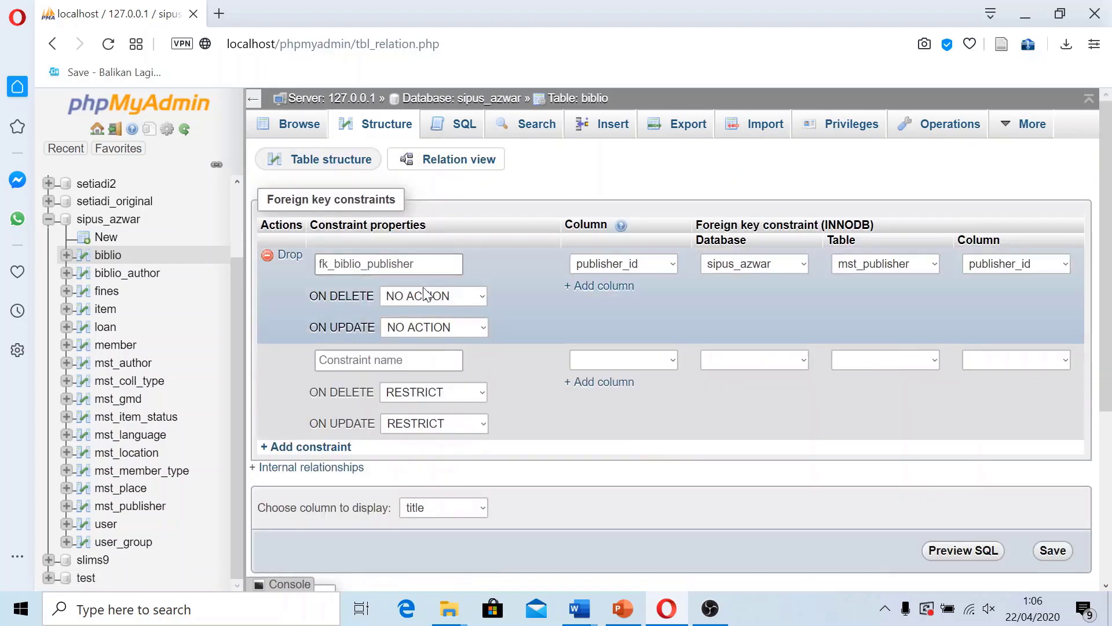
# Step: Open the Designer for the sipus_azwar database
pyautogui.moveTo(239, 303); pyautogui.dragTo(237, 273)
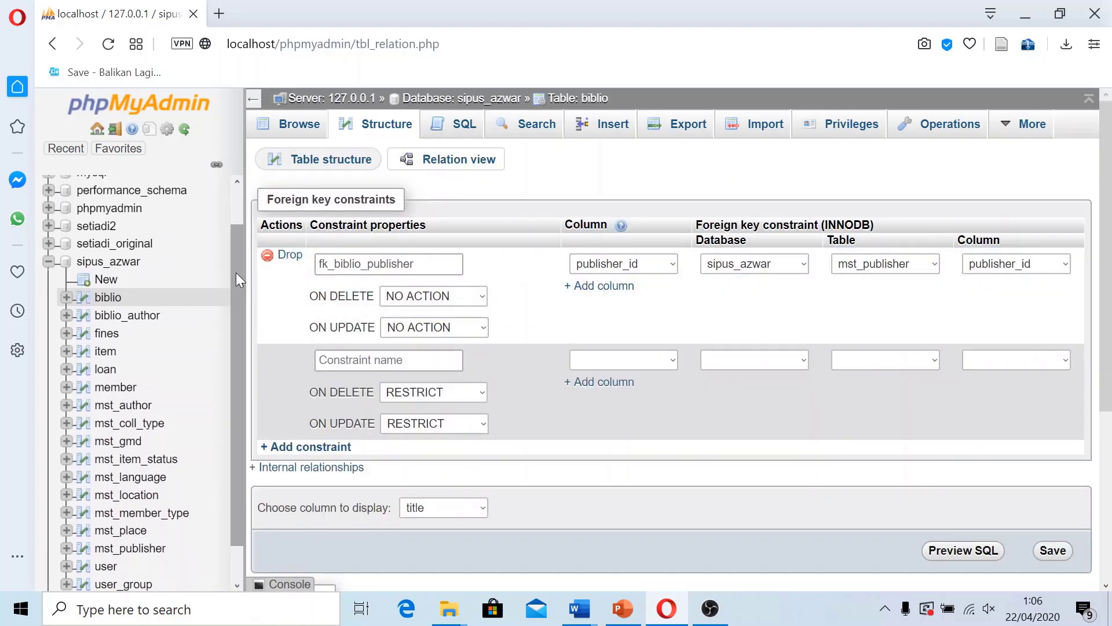
pyautogui.click(100, 266)
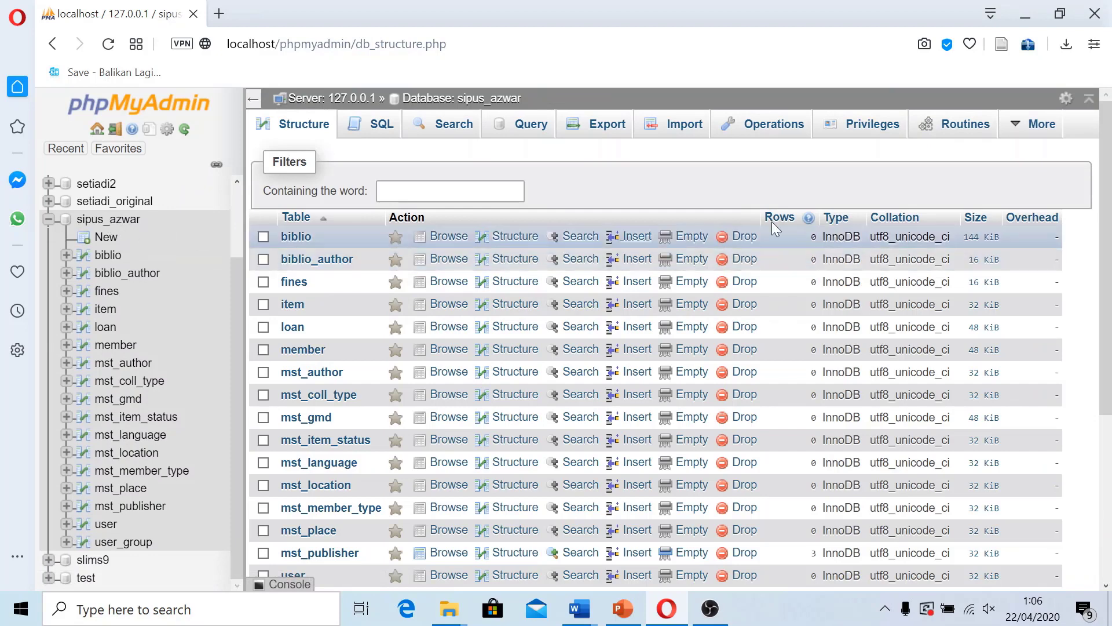
pyautogui.moveTo(1026, 130)
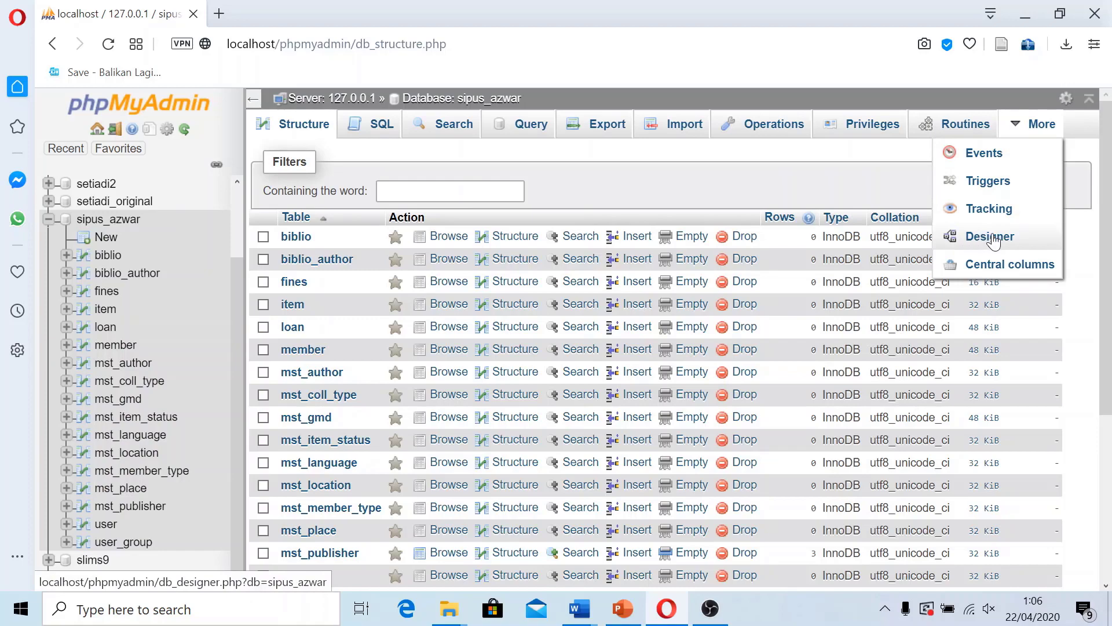
pyautogui.click(976, 241)
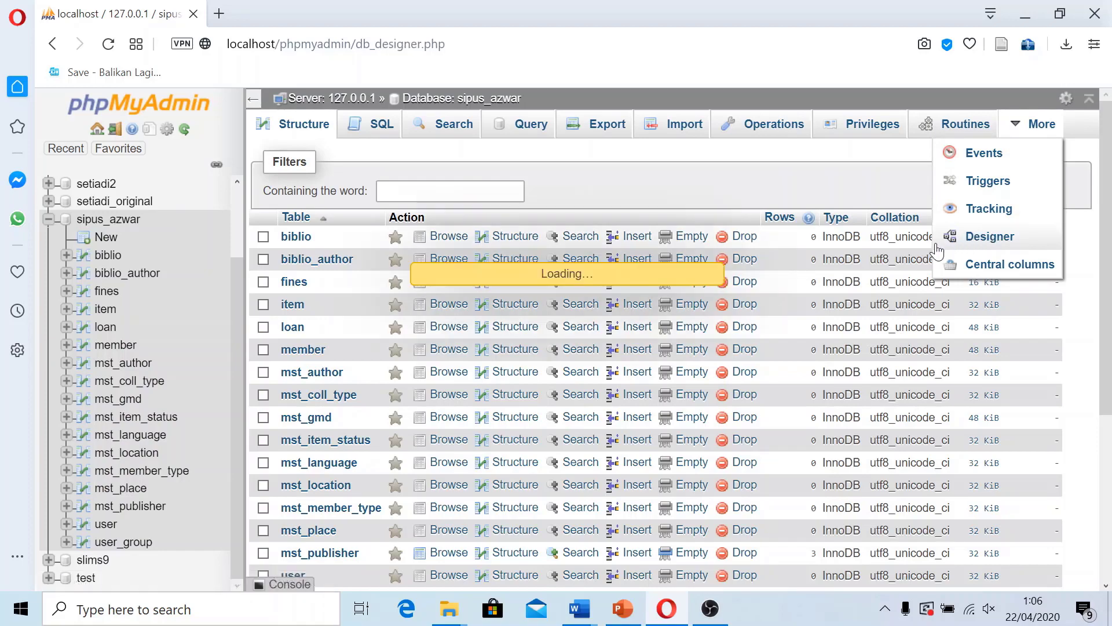
# Step: Move the mst_gmd and mst_language tables in the diagram clear of the space between biblio and mst_publisher
pyautogui.scroll(-4, 822, 367)
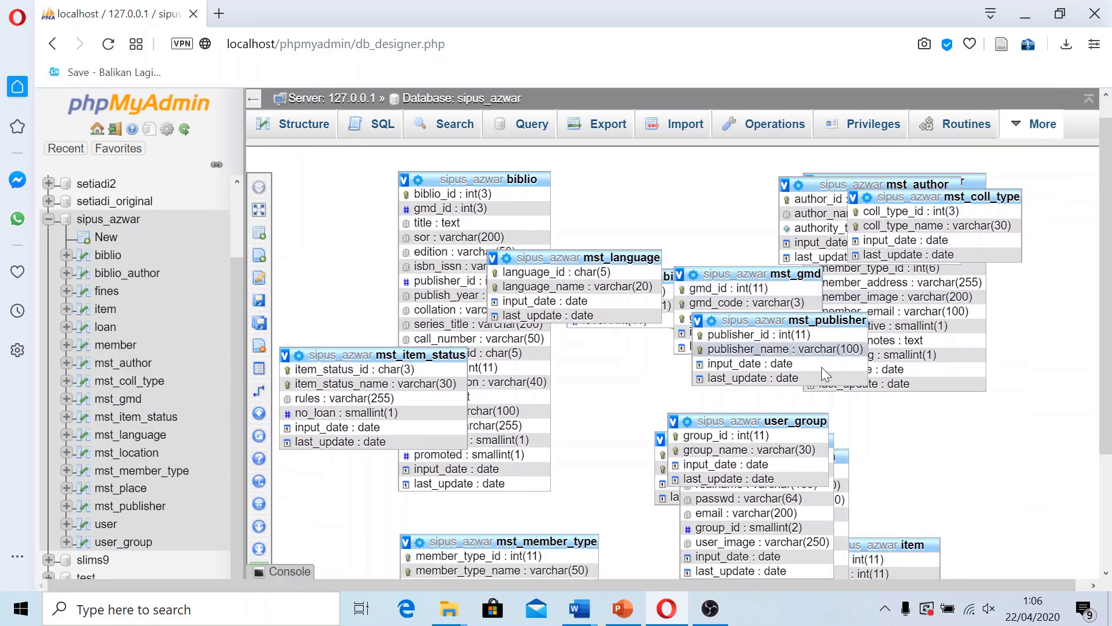
pyautogui.scroll(2, 807, 392)
pyautogui.scroll(2, 806, 392)
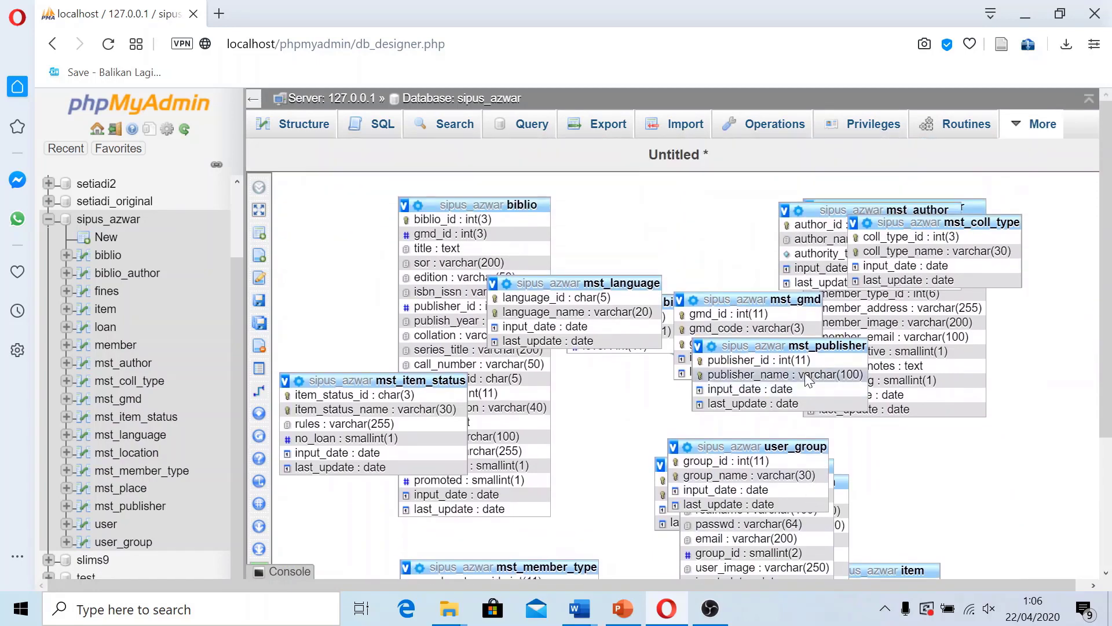
pyautogui.scroll(-2, 782, 348)
pyautogui.scroll(2, 756, 299)
pyautogui.moveTo(756, 299); pyautogui.dragTo(984, 409)
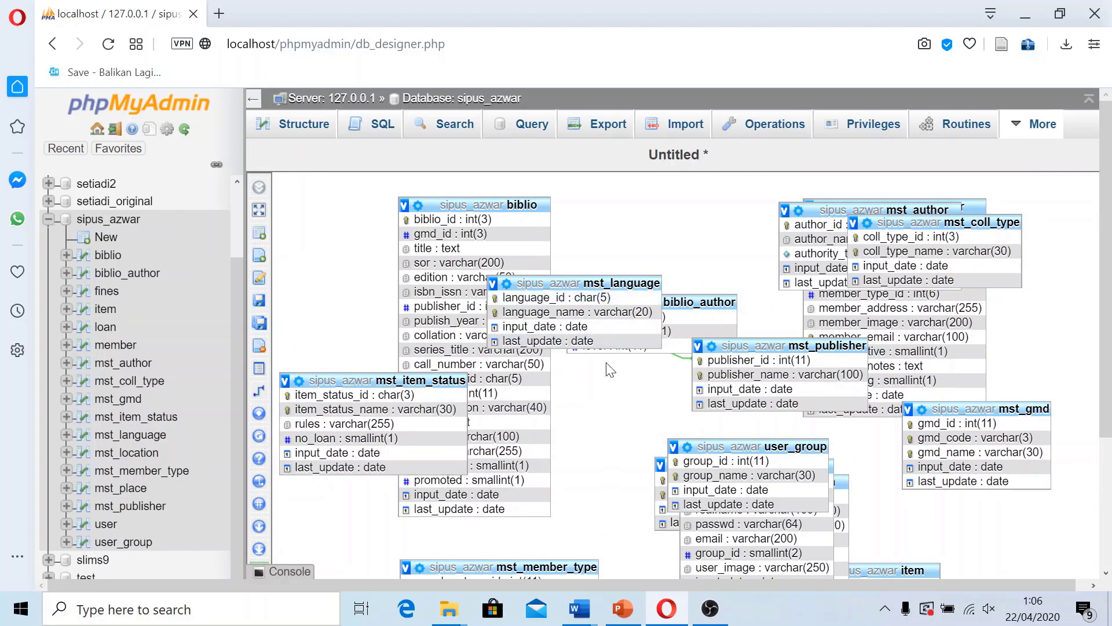
pyautogui.moveTo(600, 287); pyautogui.dragTo(448, 437)
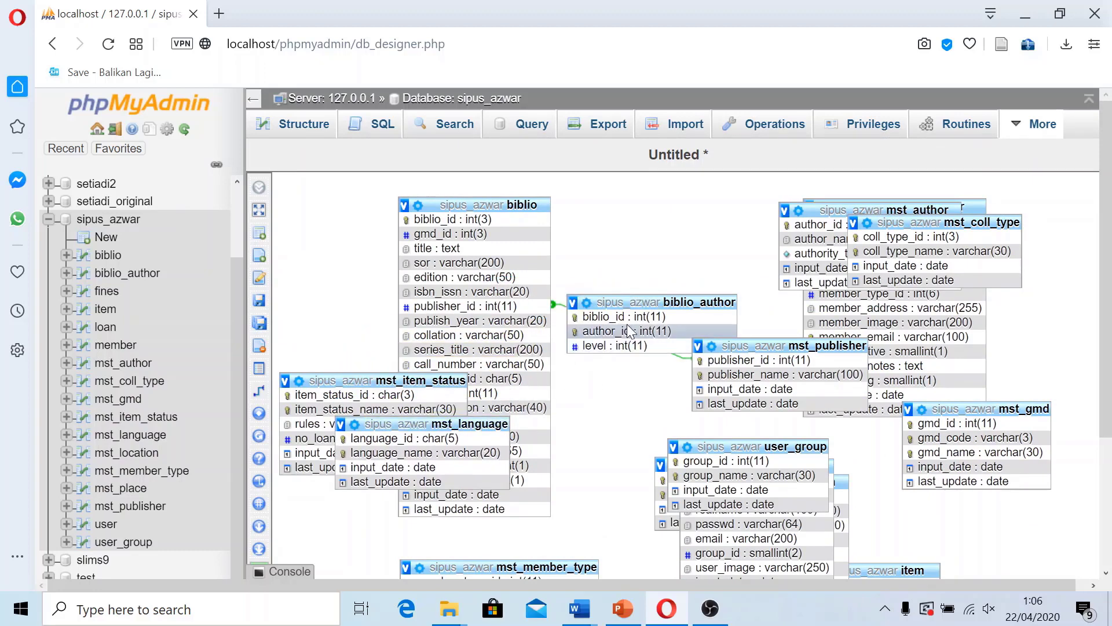
# Step: Move biblio_author above the biblio–mst_publisher relation line and shift biblio and mst_publisher toward the upper-left of the diagram
pyautogui.moveTo(637, 303); pyautogui.dragTo(673, 205)
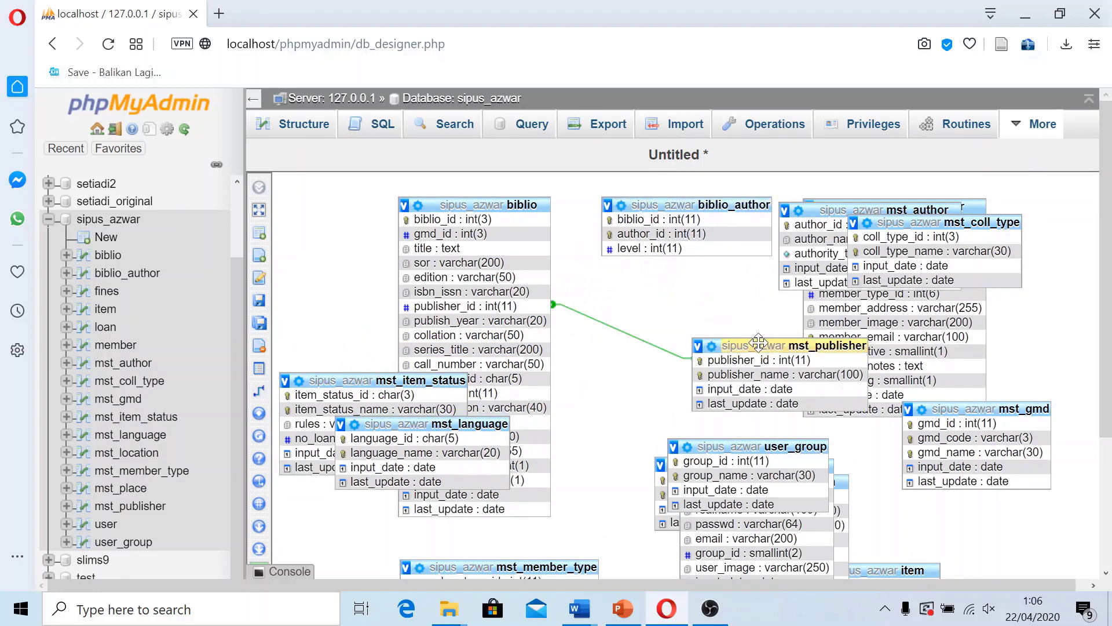
pyautogui.moveTo(748, 346); pyautogui.dragTo(660, 329)
pyautogui.moveTo(487, 204); pyautogui.dragTo(427, 192)
pyautogui.moveTo(679, 324); pyautogui.dragTo(632, 305)
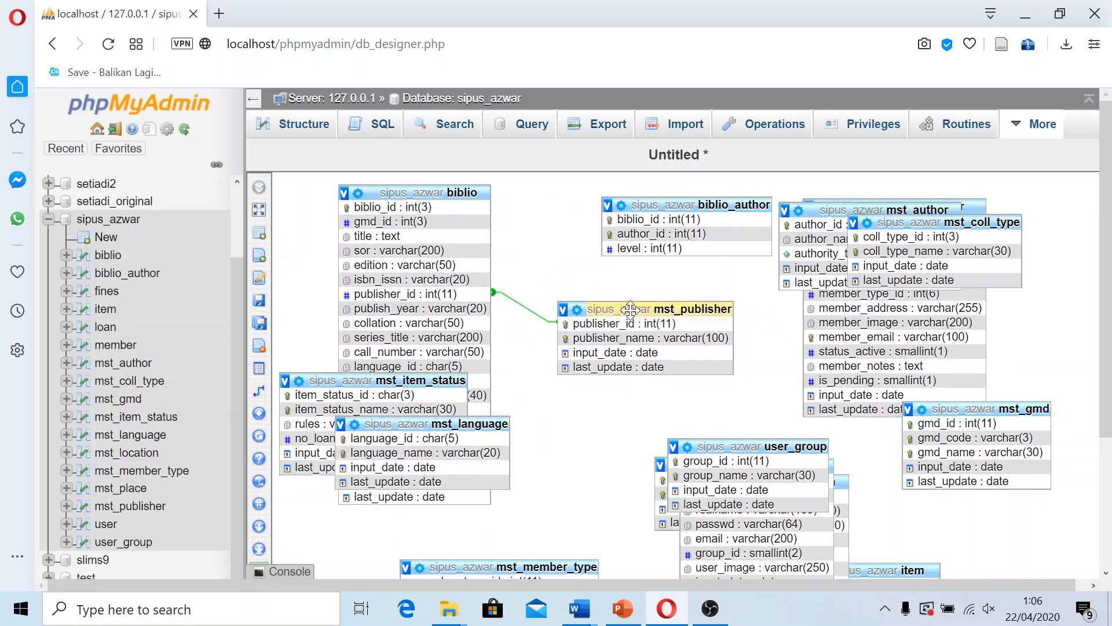
# Step: Shift the biblio and mst_publisher tables around the diagram to trace the relation line between their publisher_id columns
pyautogui.moveTo(630, 310); pyautogui.dragTo(639, 310)
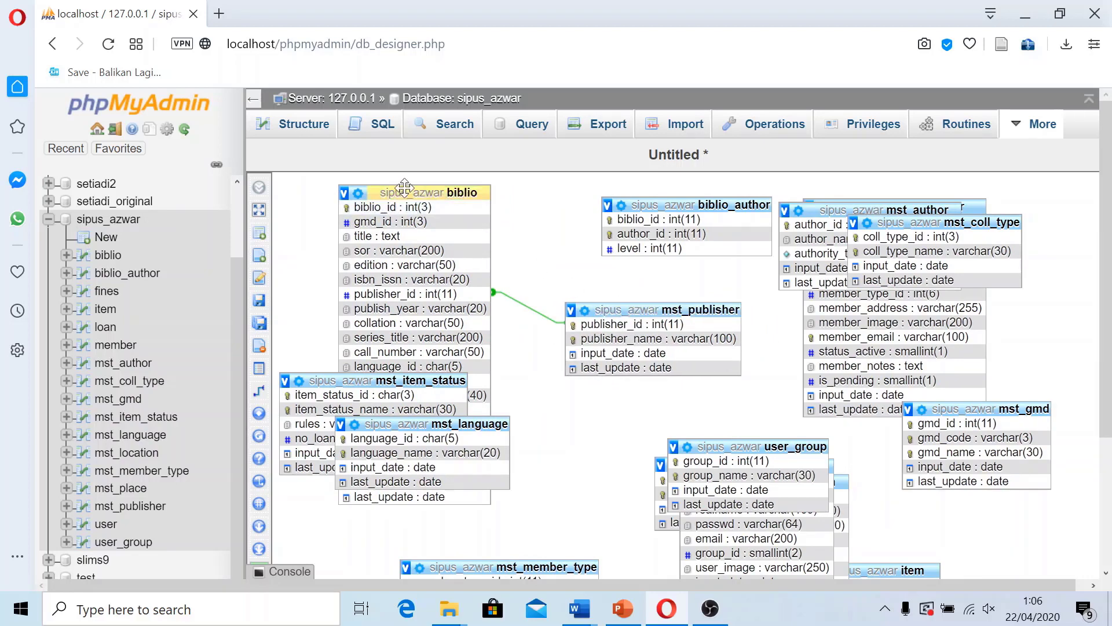
pyautogui.moveTo(398, 193); pyautogui.dragTo(423, 204)
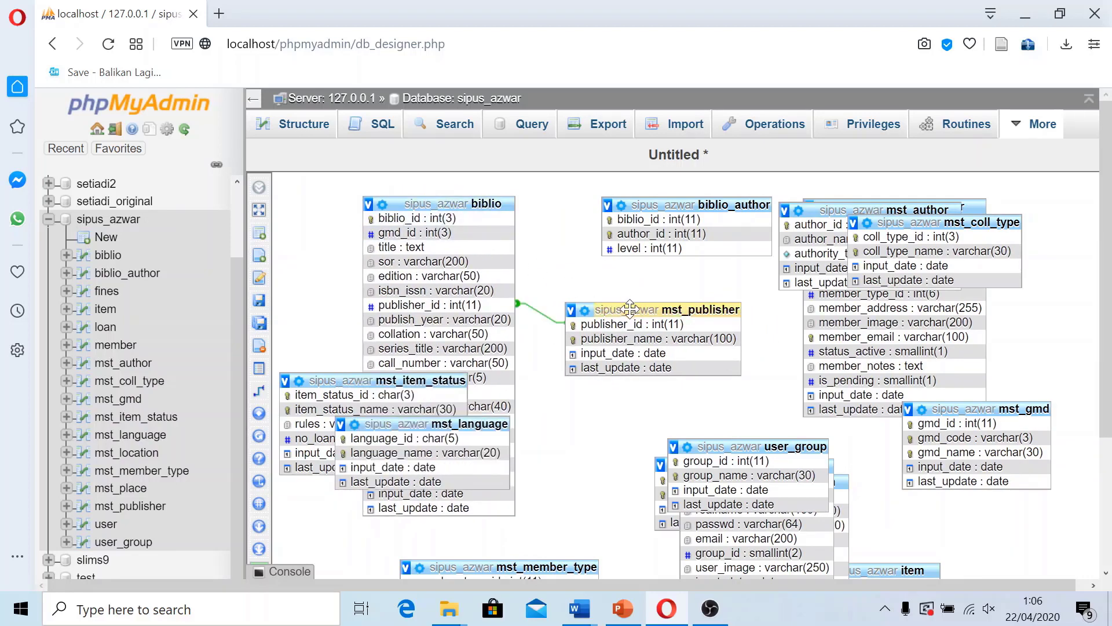
pyautogui.moveTo(629, 309)
pyautogui.mouseDown()
pyautogui.moveTo(640, 297)
pyautogui.moveTo(626, 298)
pyautogui.mouseUp()
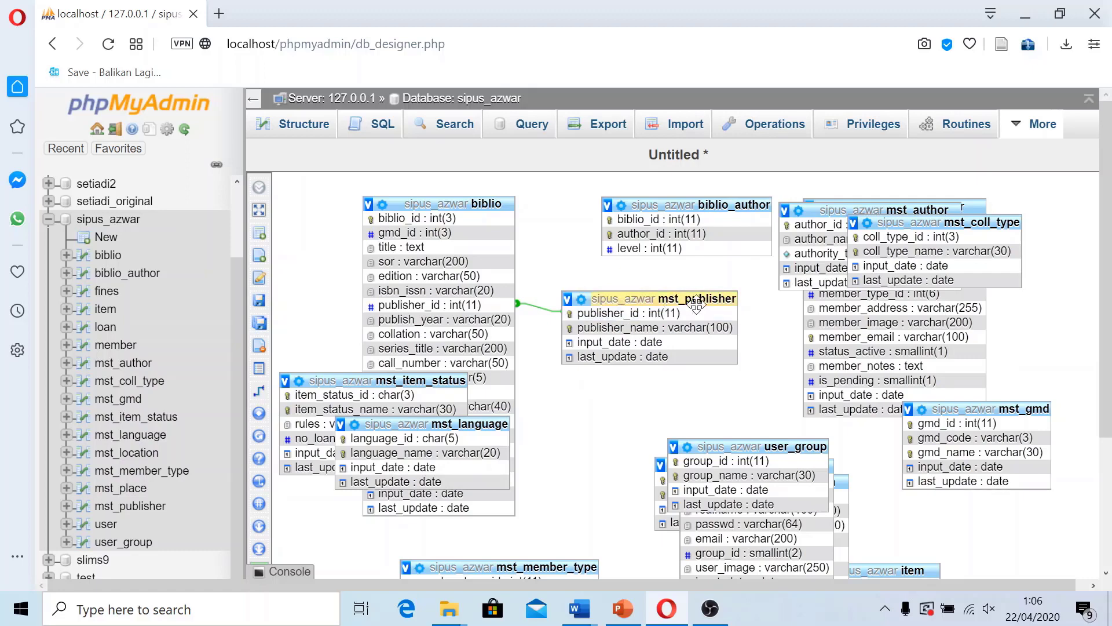
pyautogui.moveTo(492, 204); pyautogui.dragTo(511, 208)
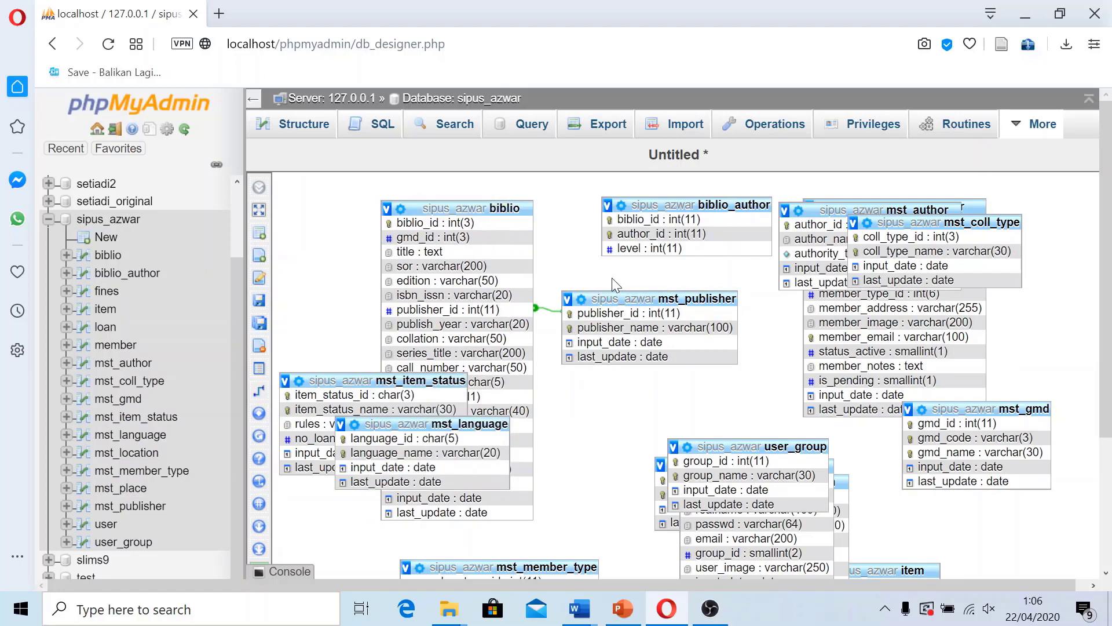
pyautogui.moveTo(619, 294); pyautogui.dragTo(633, 319)
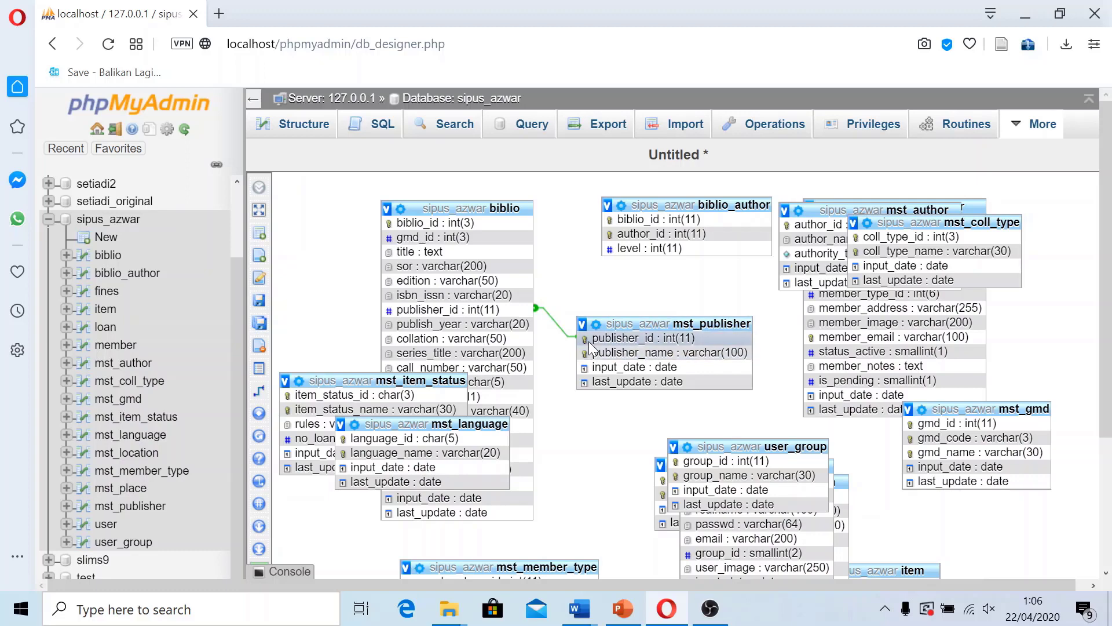
pyautogui.click(472, 208)
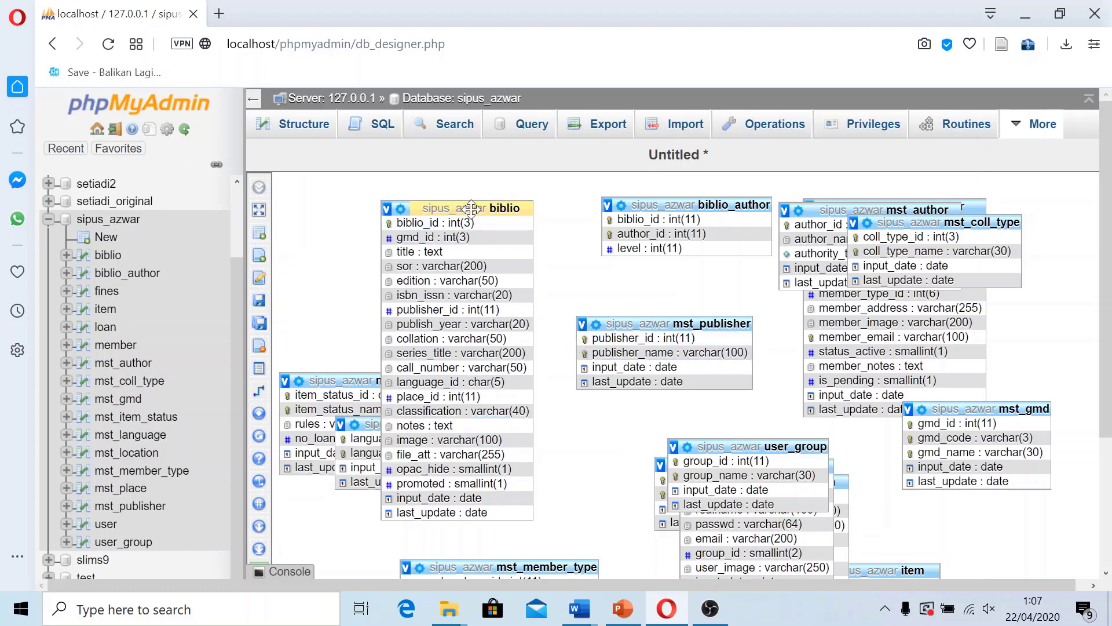
pyautogui.moveTo(472, 208); pyautogui.dragTo(491, 202)
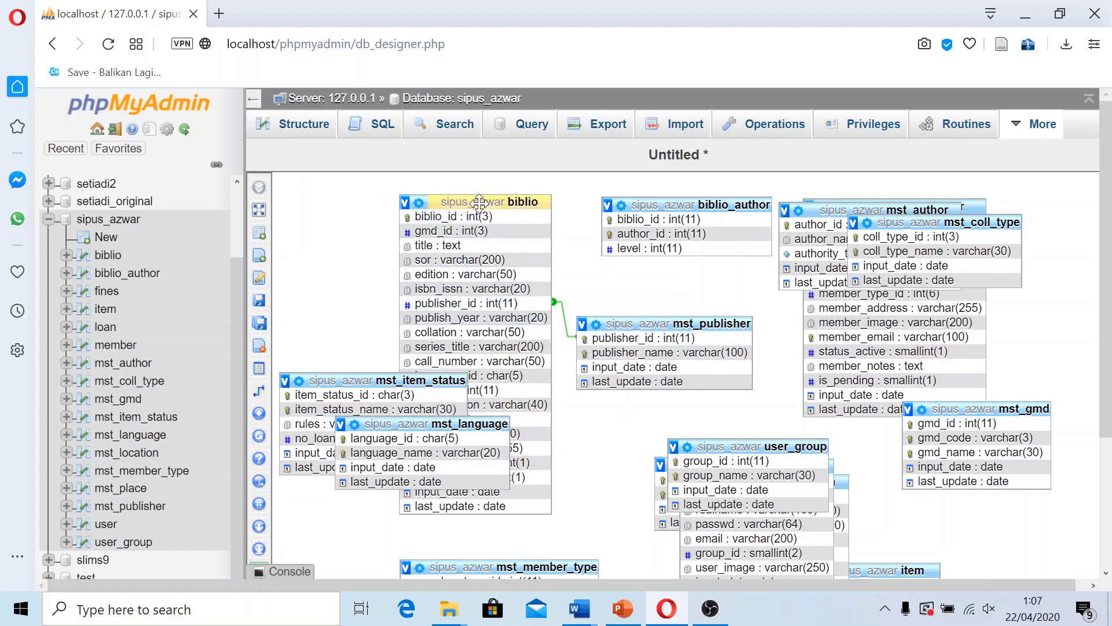
pyautogui.moveTo(475, 201); pyautogui.dragTo(452, 190)
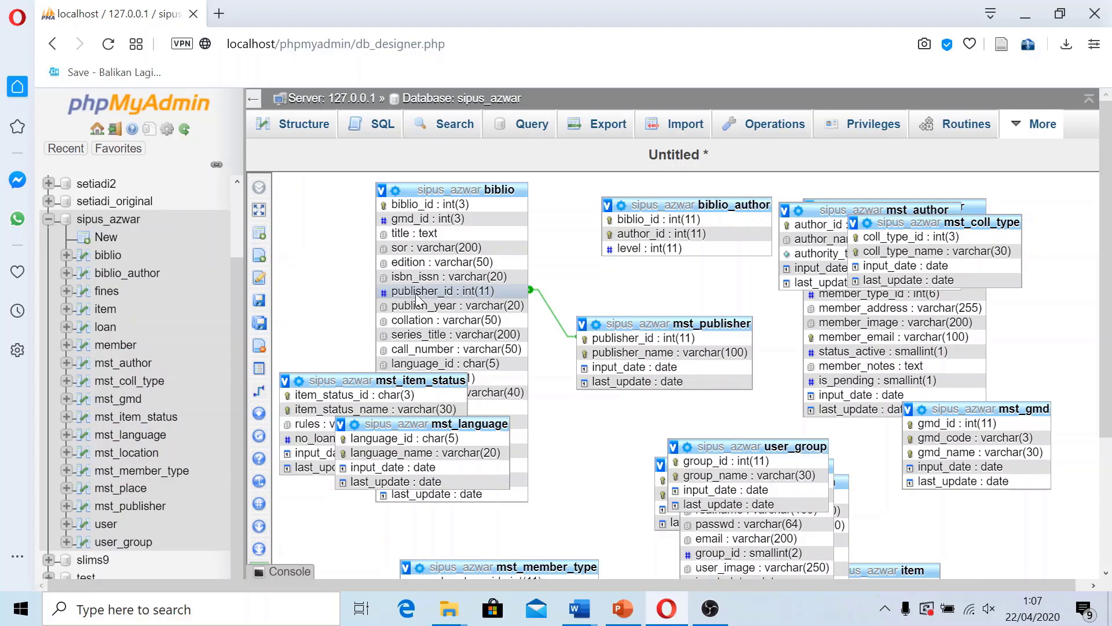
pyautogui.moveTo(477, 193); pyautogui.dragTo(482, 214)
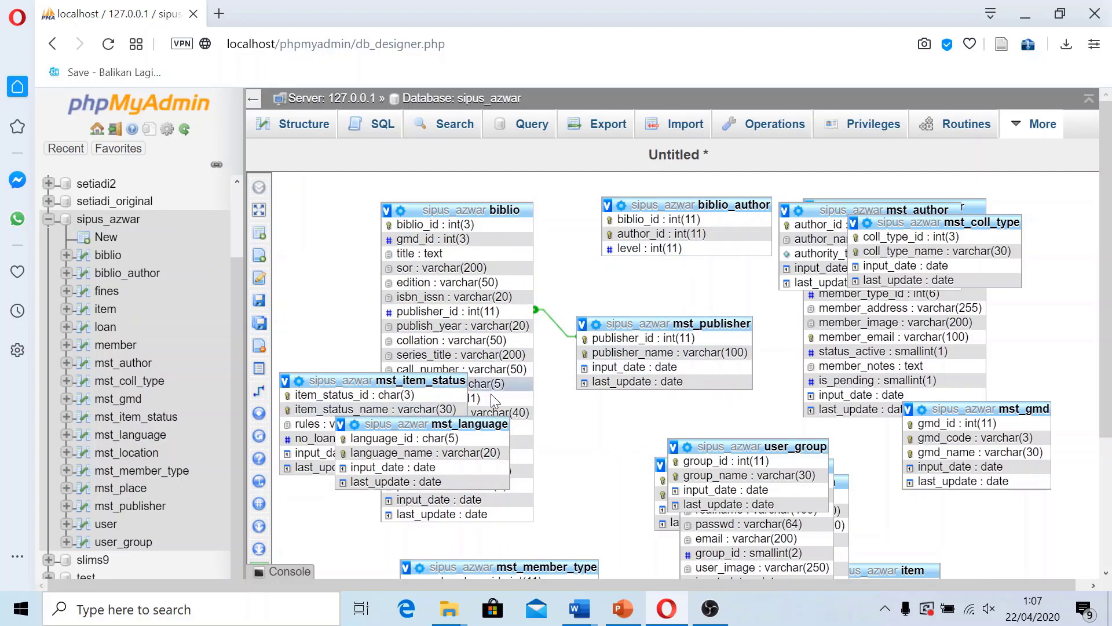
# Step: Move mst_language and mst_item_status away from the middle of biblio, and place biblio and mst_publisher lower in the diagram
pyautogui.moveTo(436, 424); pyautogui.dragTo(449, 490)
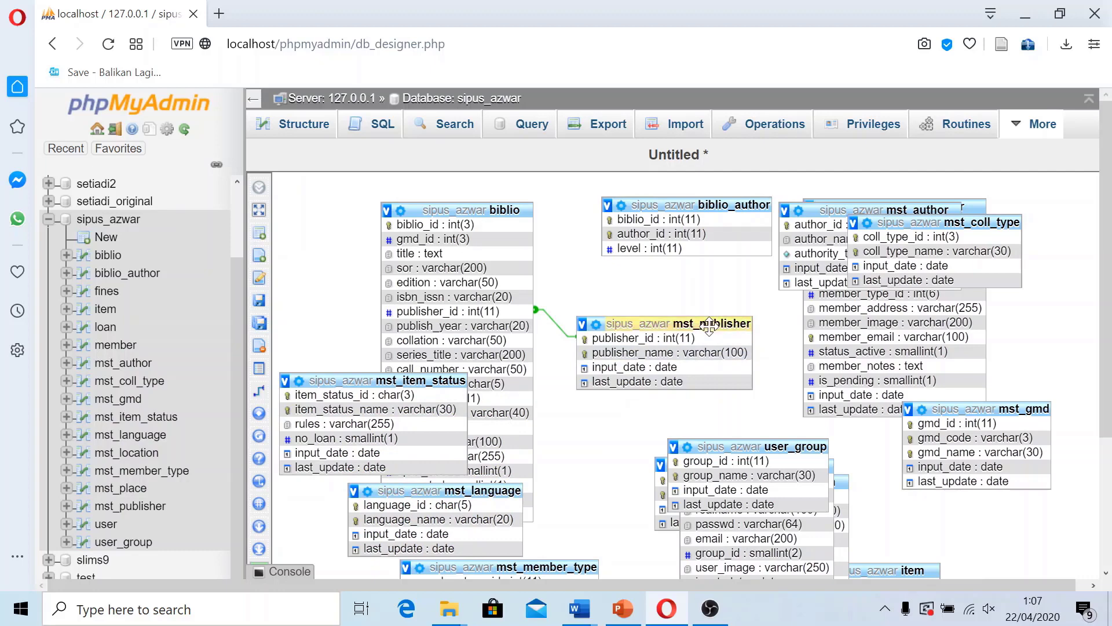
pyautogui.moveTo(709, 325); pyautogui.dragTo(734, 357)
pyautogui.moveTo(510, 210); pyautogui.dragTo(555, 288)
pyautogui.moveTo(415, 376); pyautogui.dragTo(363, 379)
pyautogui.moveTo(695, 356); pyautogui.dragTo(721, 358)
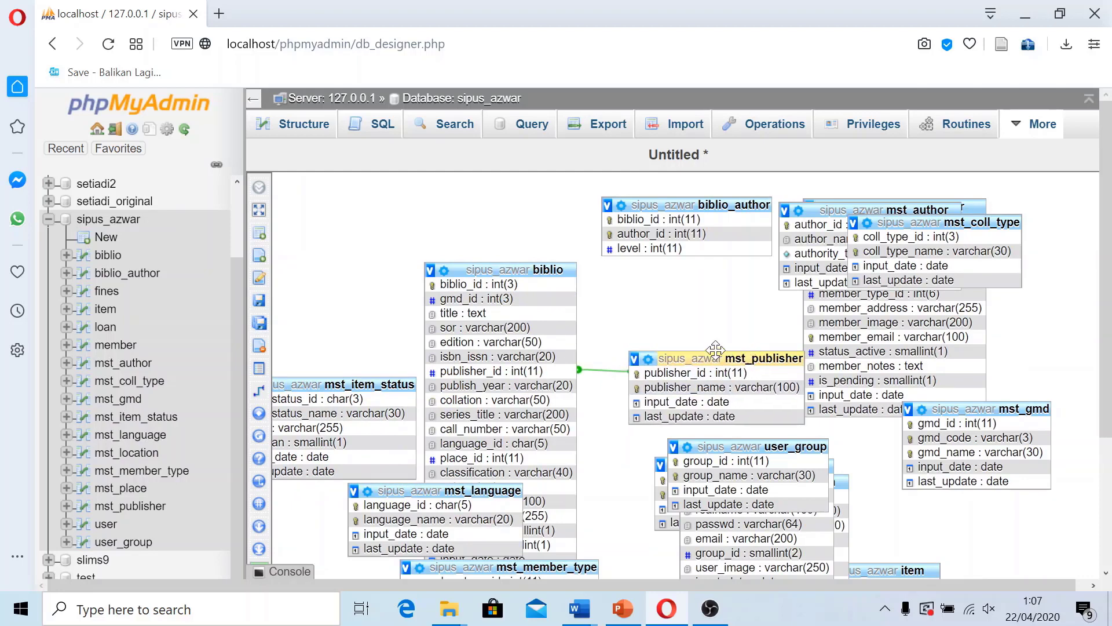
pyautogui.moveTo(542, 270); pyautogui.dragTo(575, 290)
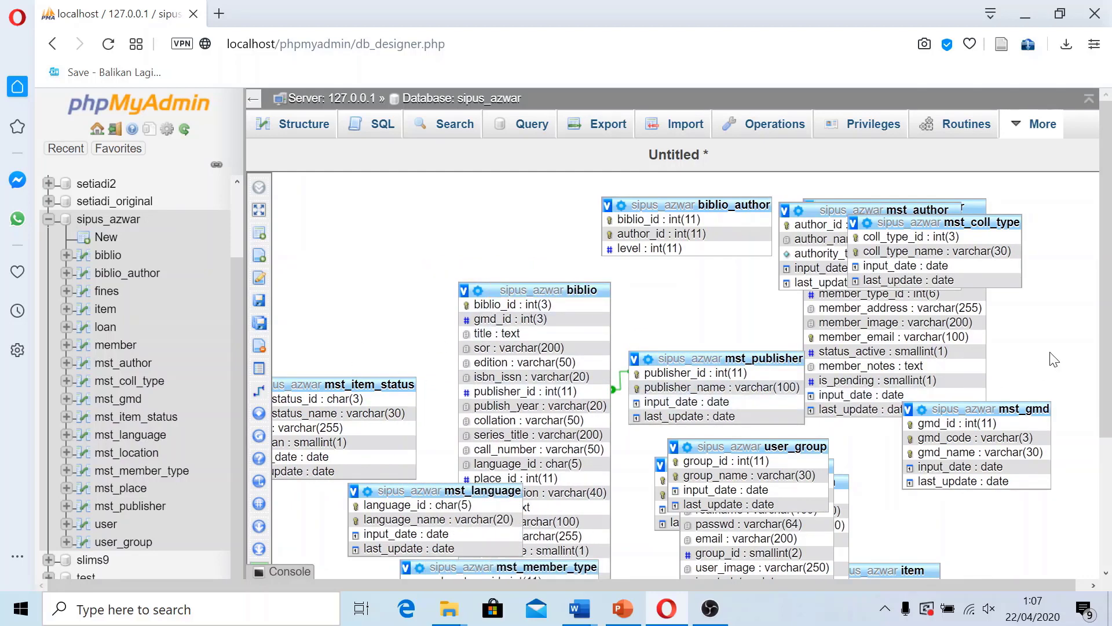
pyautogui.scroll(-2, 1106, 372)
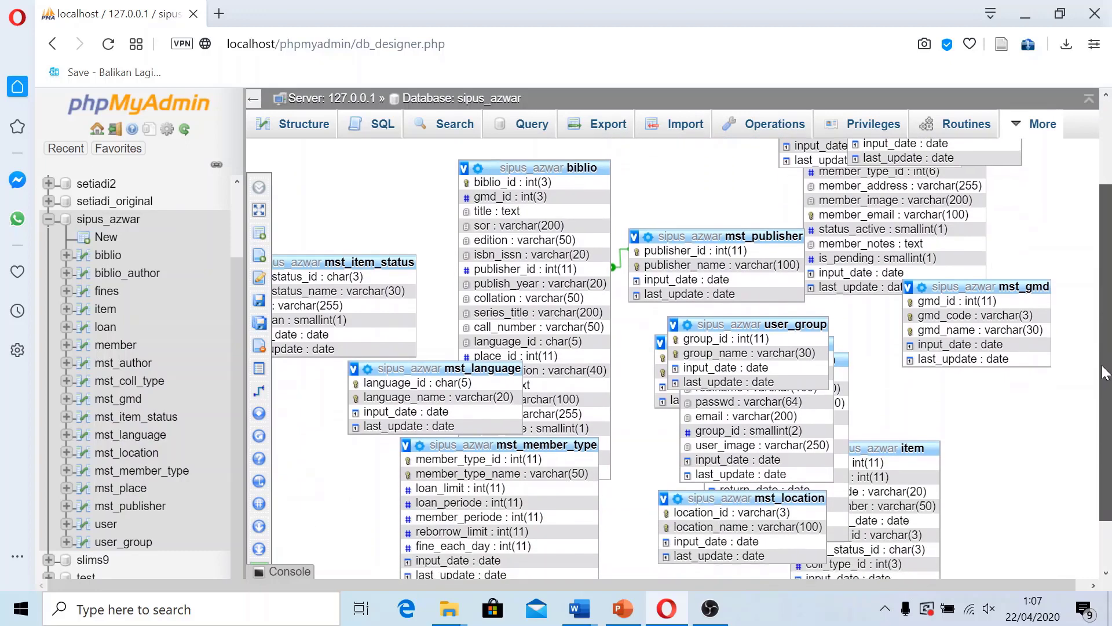
pyautogui.scroll(2, 1107, 373)
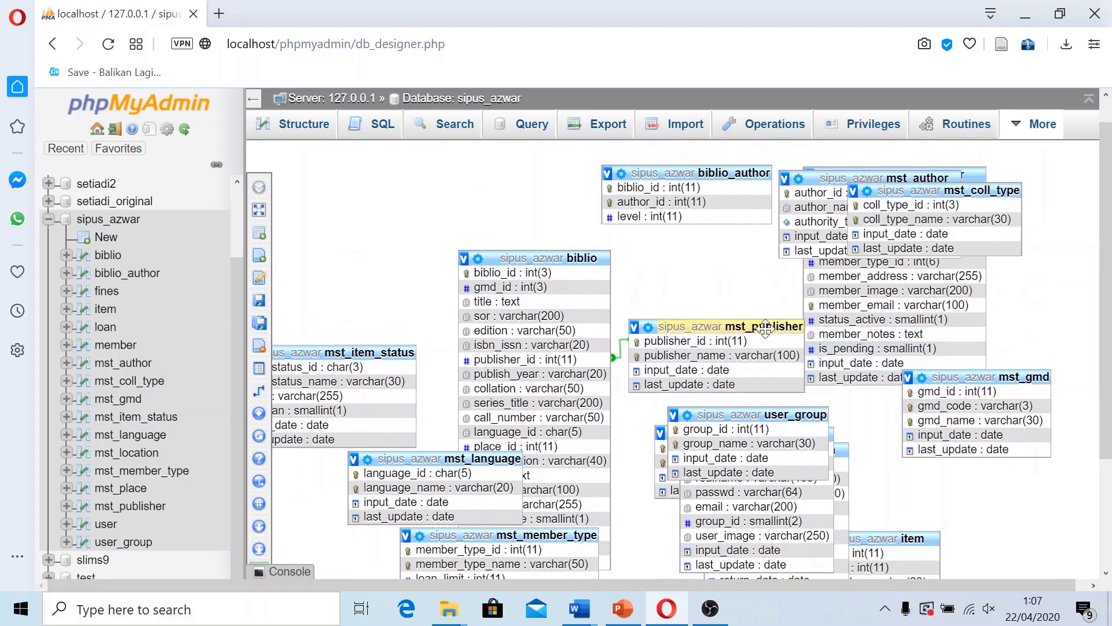
pyautogui.moveTo(765, 327); pyautogui.dragTo(769, 325)
# Step: Save the current diagram as a Designer page named desa_sipus_azwar
pyautogui.moveTo(260, 312)
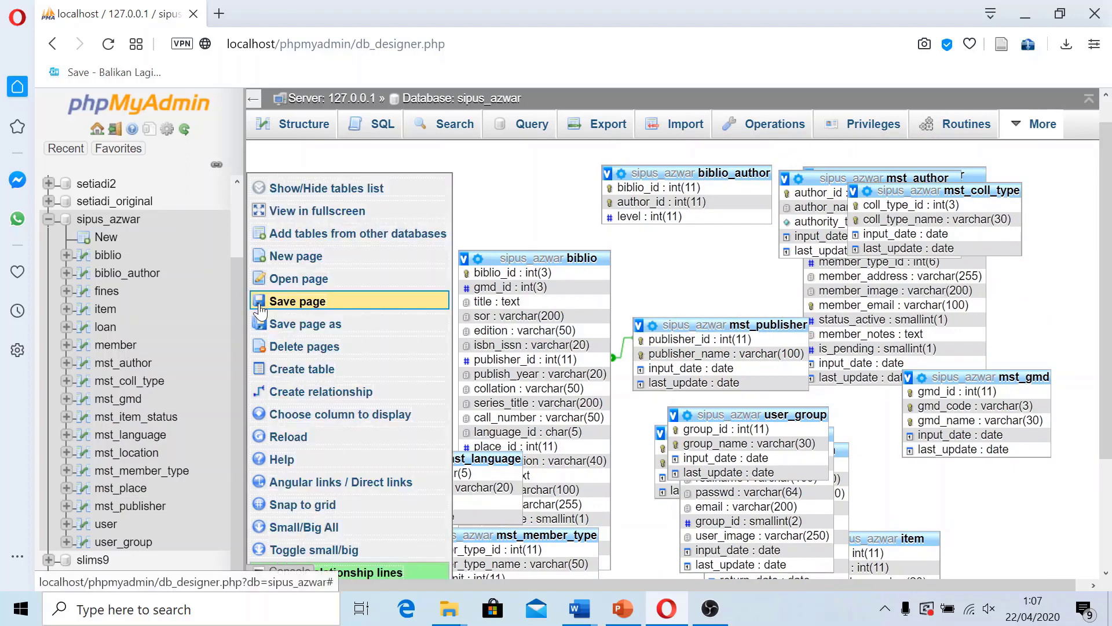
pyautogui.click(292, 303)
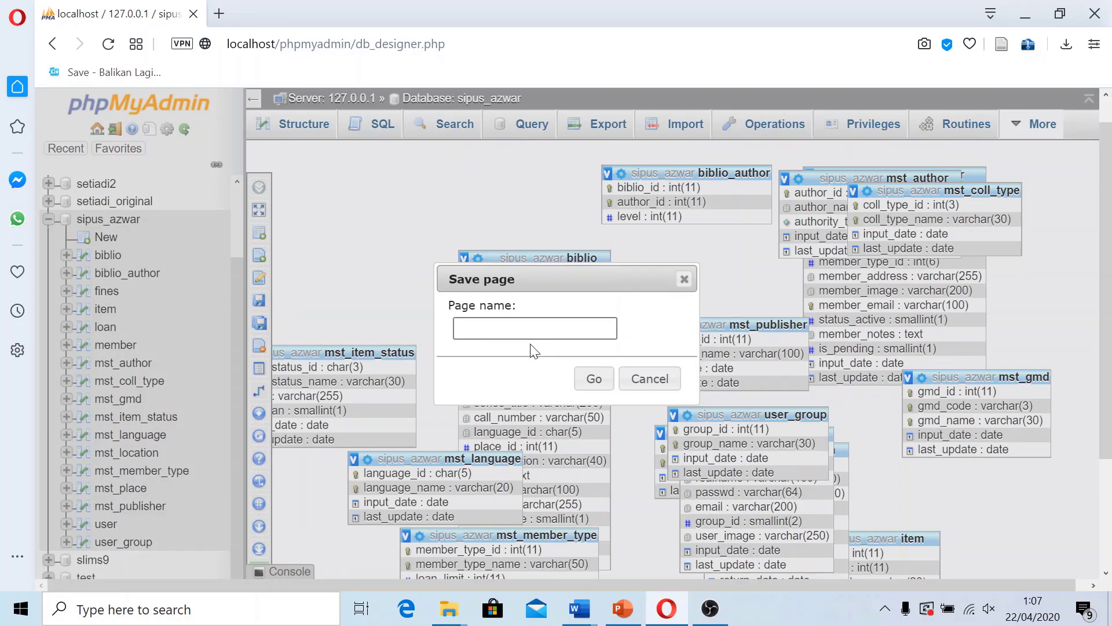
pyautogui.write('desai')
pyautogui.press('BackSpace')
pyautogui.write('_sipus_azwar')
pyautogui.click(594, 378)
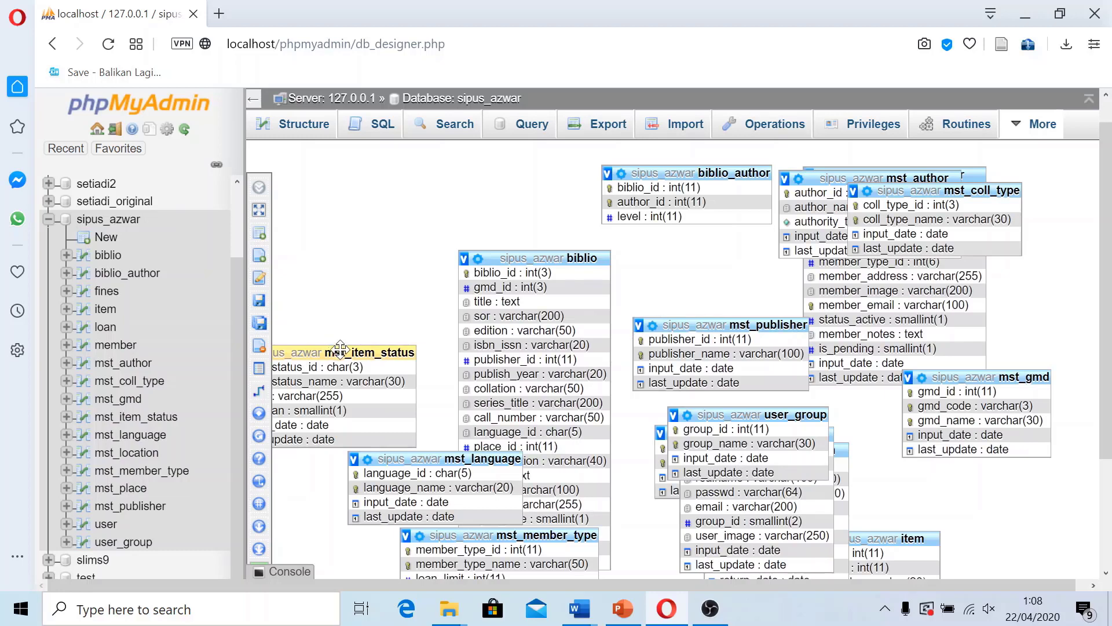
# Step: Reposition the mst_item_status table in the diagram and look over the remaining tables
pyautogui.moveTo(338, 350); pyautogui.dragTo(347, 348)
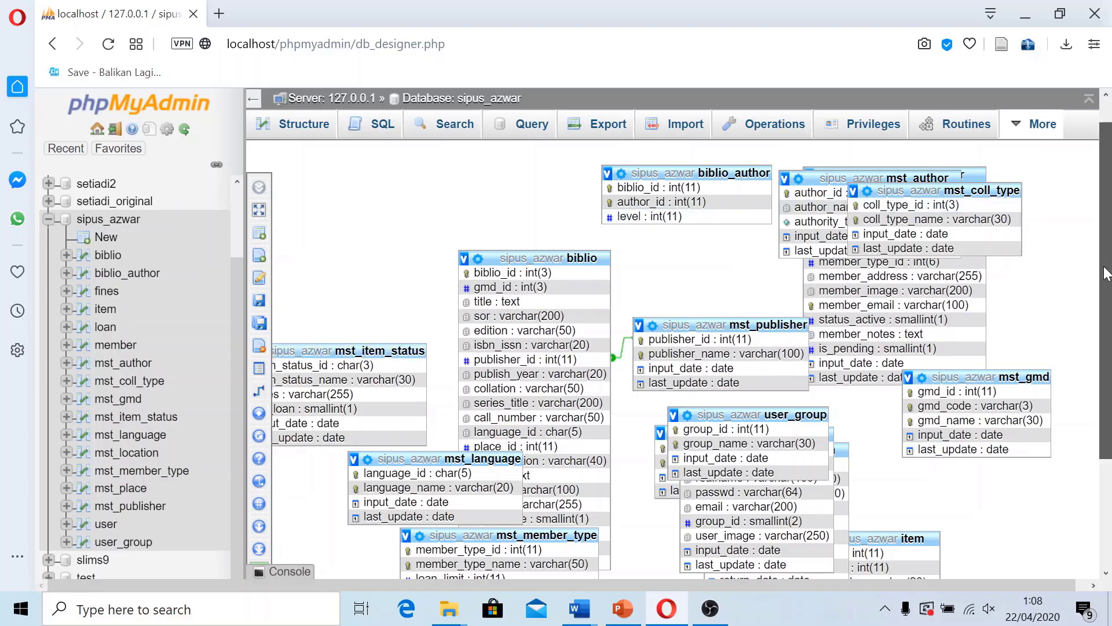
pyautogui.scroll(-3, 772, 211)
pyautogui.scroll(2, 692, 358)
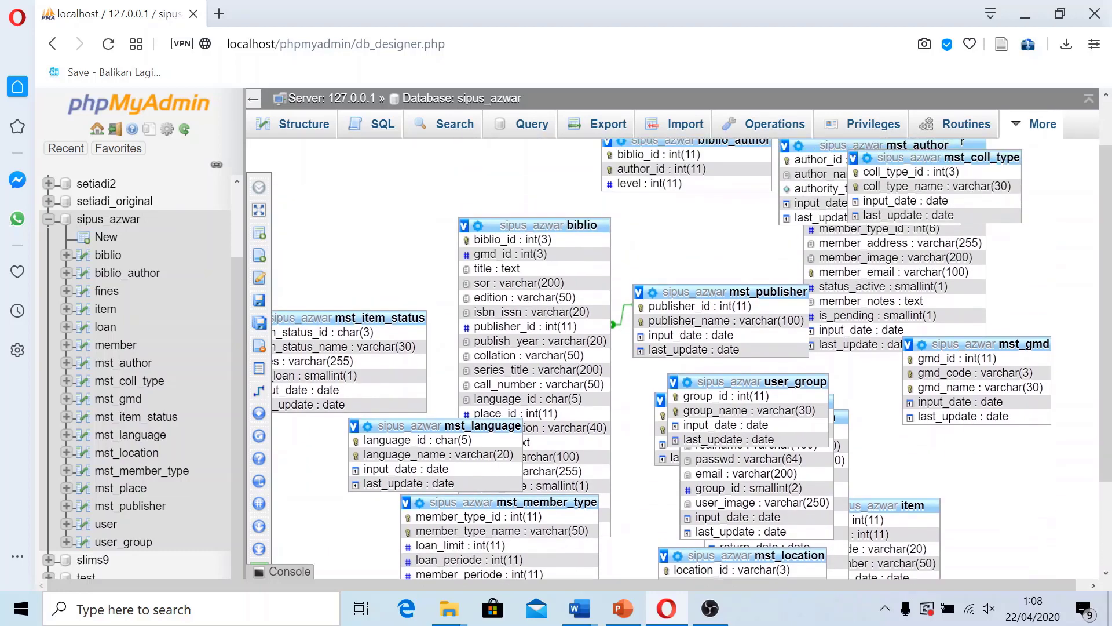
# Step: Leave the Designer for the structure page of sipus_azwar and review its list of tables
pyautogui.click(48, 219)
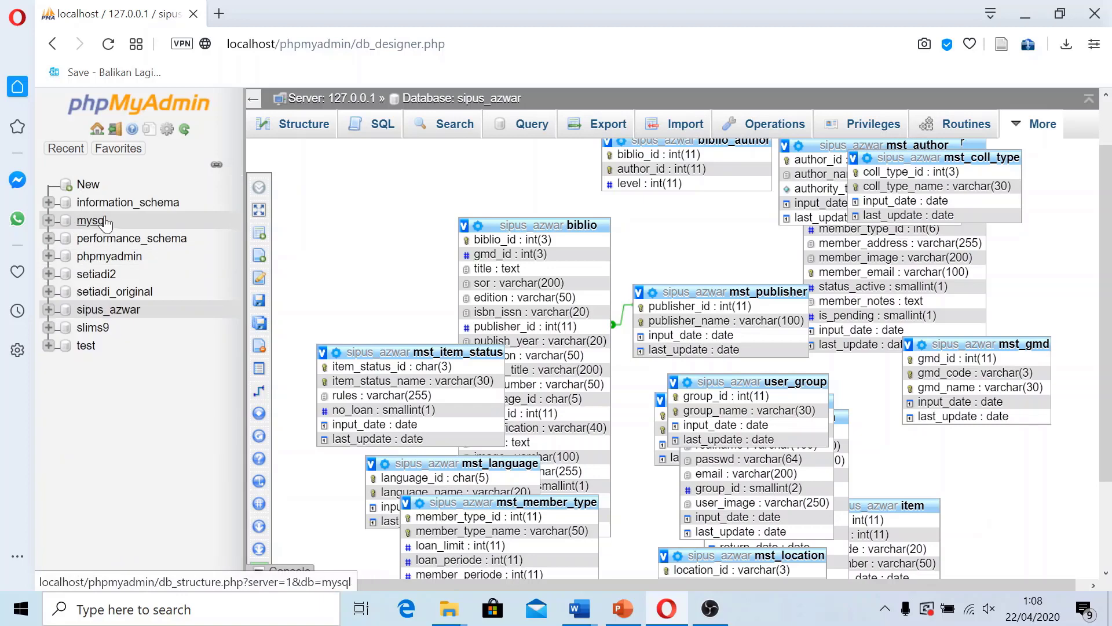
pyautogui.click(106, 311)
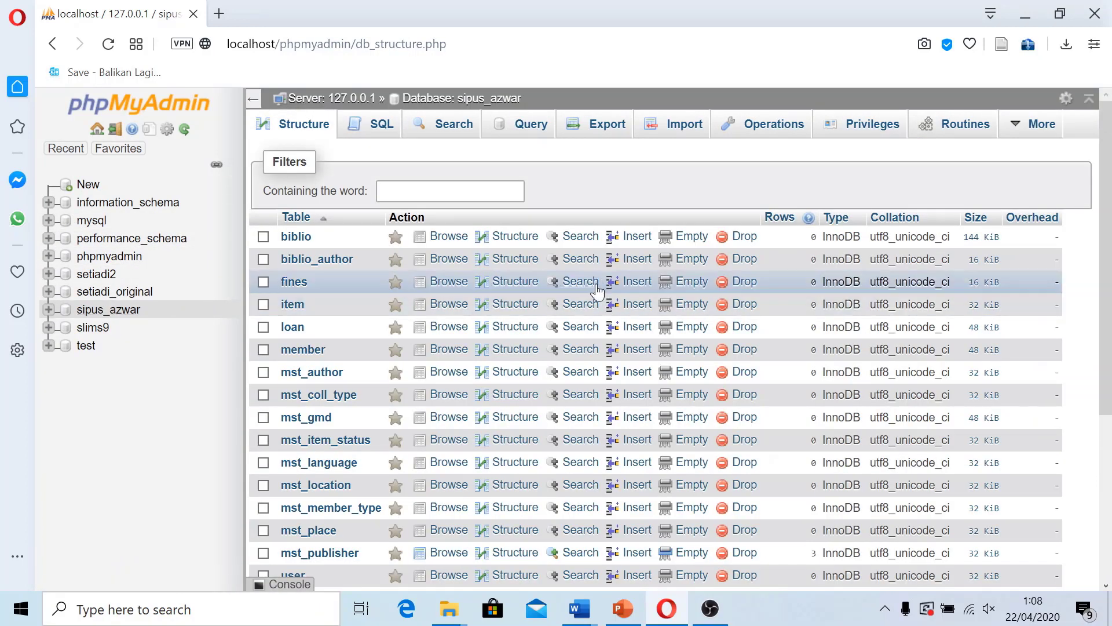
pyautogui.scroll(-3, 583, 313)
pyautogui.scroll(3, 583, 313)
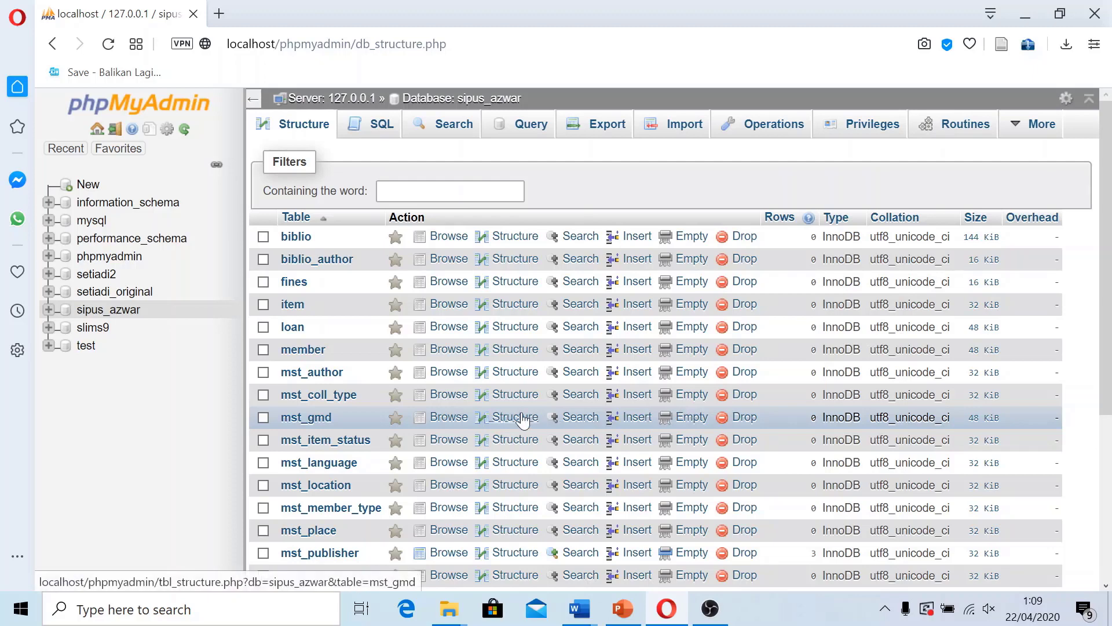
pyautogui.scroll(-2, 422, 401)
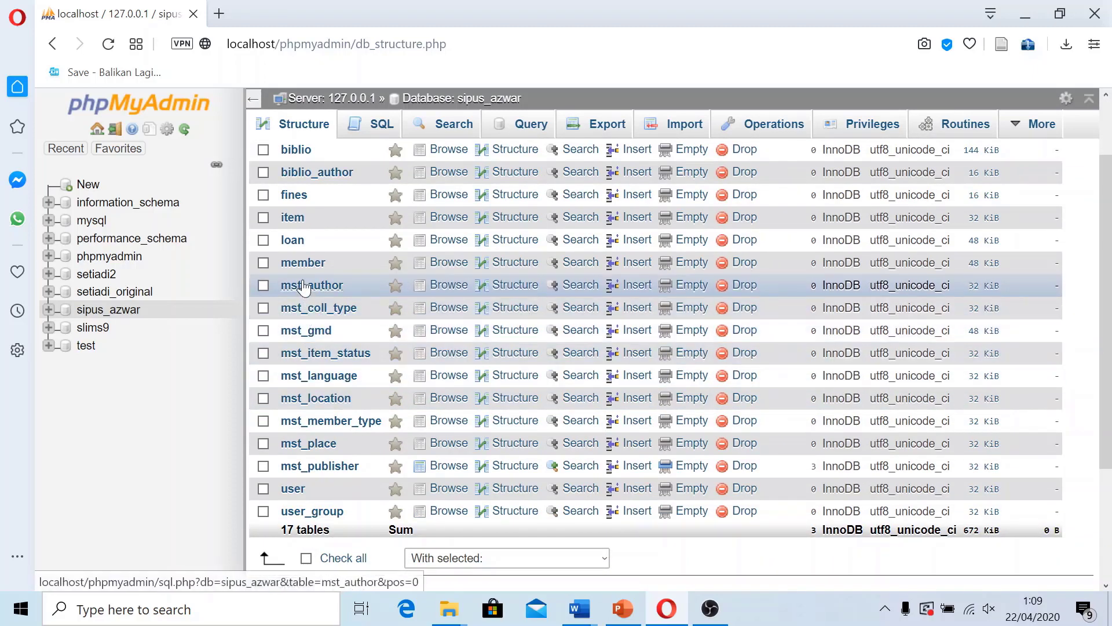
pyautogui.scroll(2, 310, 307)
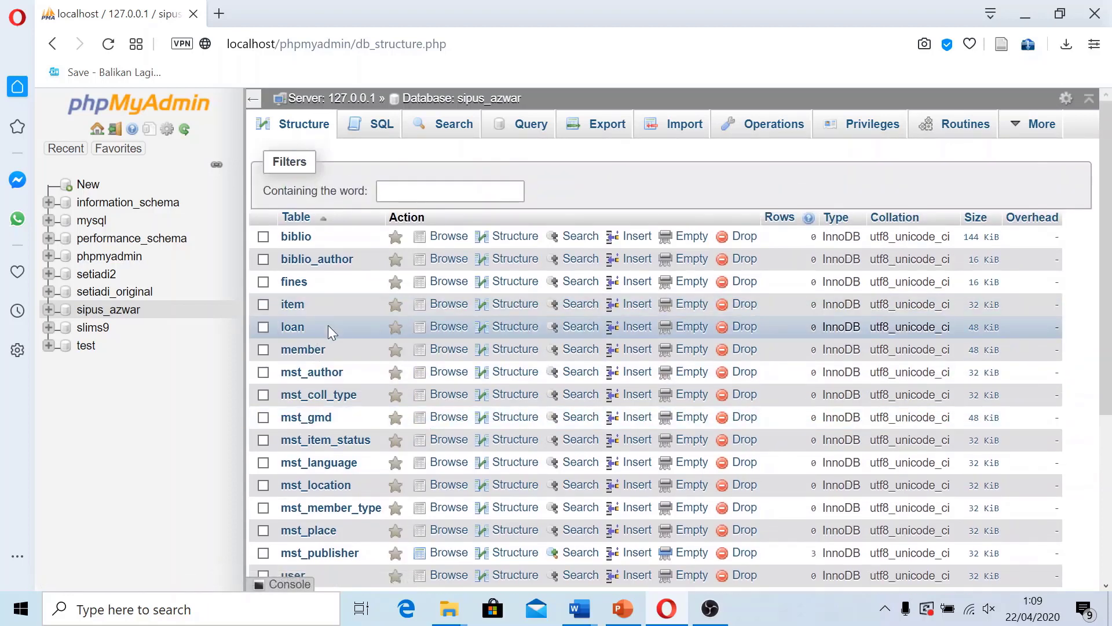
pyautogui.scroll(-2, 328, 325)
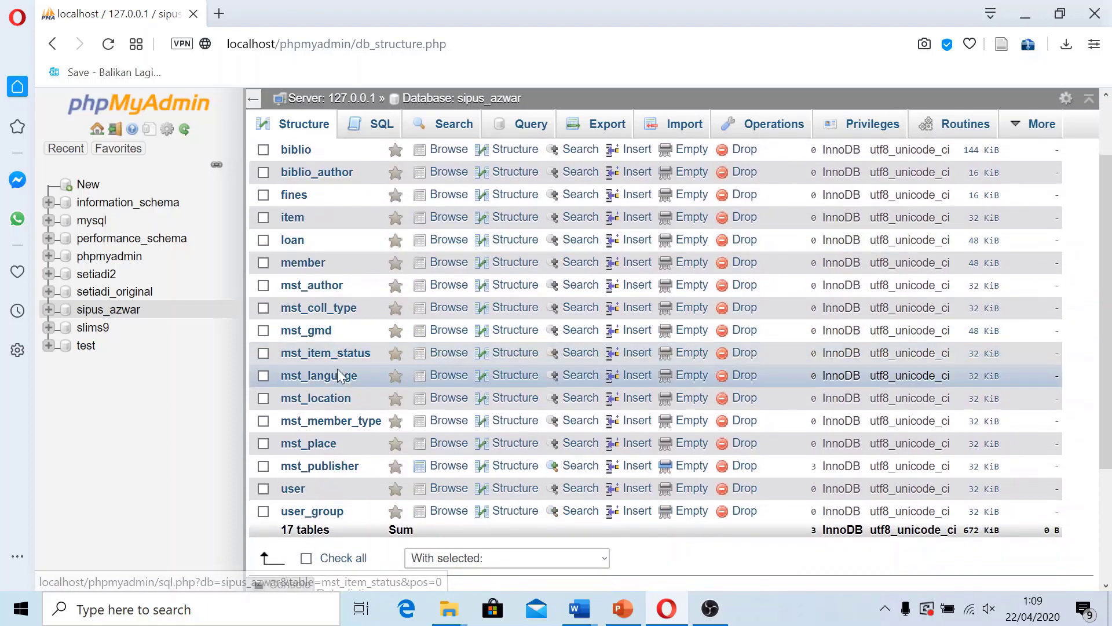
# Step: Open the mst_publisher table and delete its Sagung Seto, Rajawali Press and UIN Press records
pyautogui.click(328, 468)
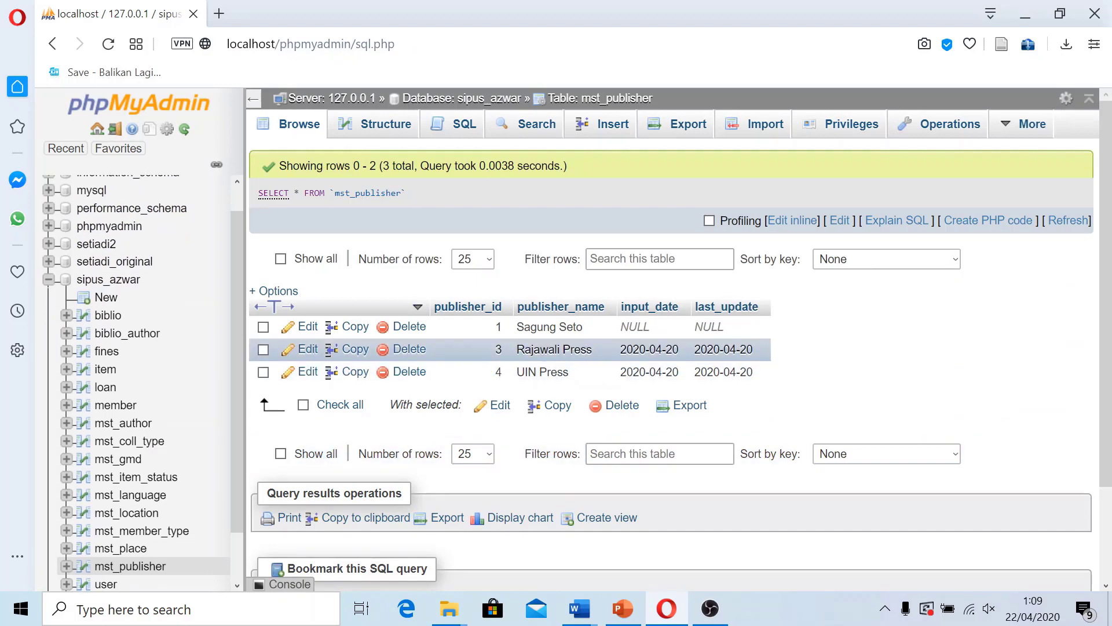
pyautogui.click(418, 329)
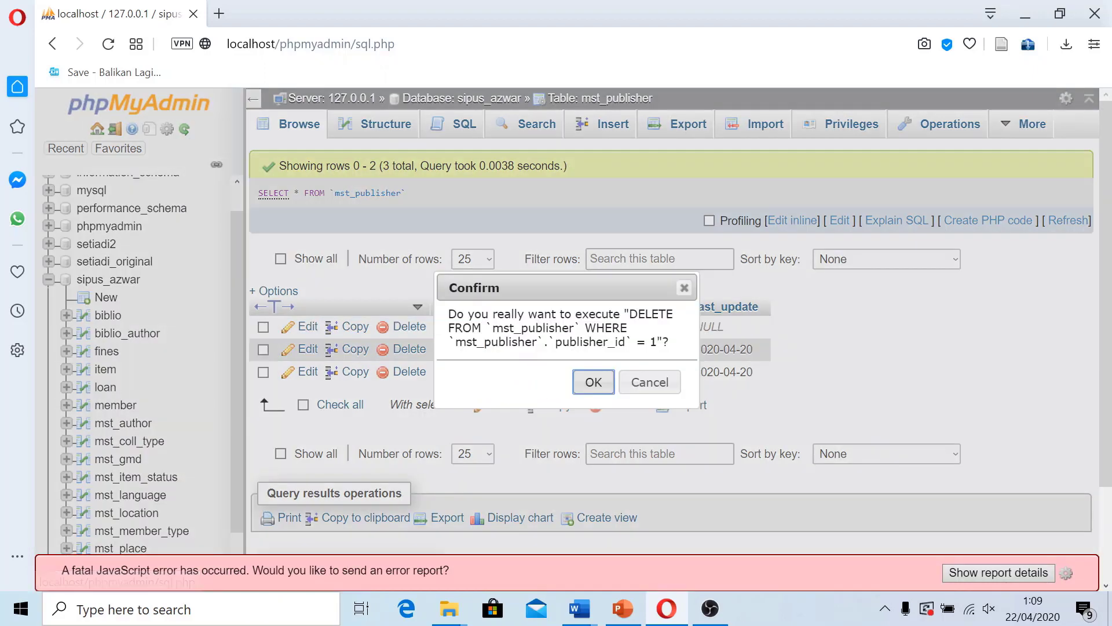
pyautogui.click(590, 381)
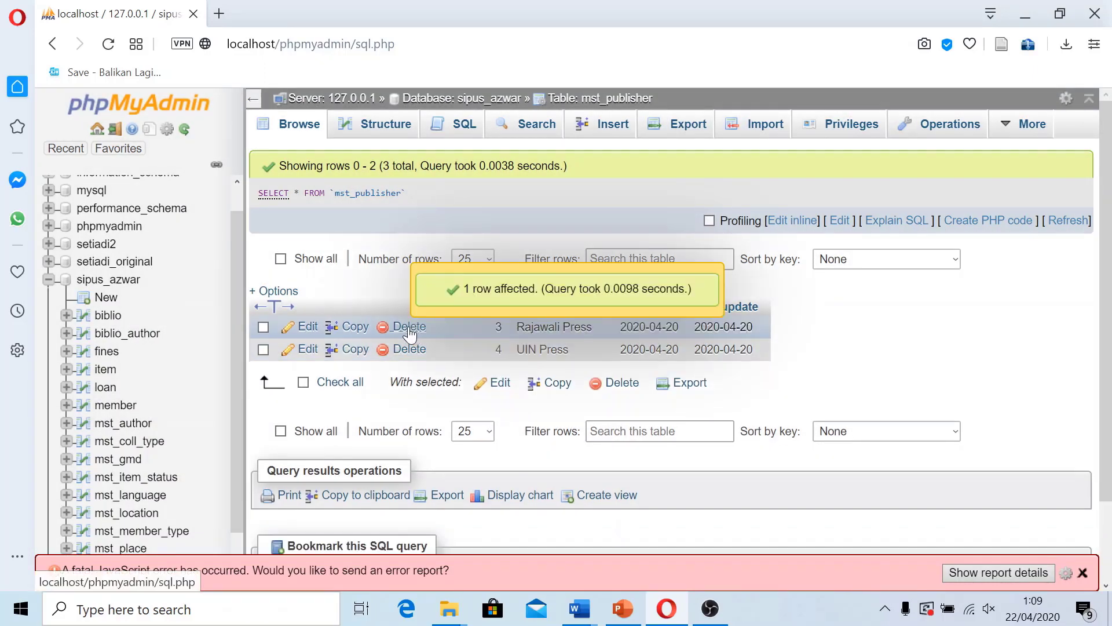
pyautogui.click(413, 328)
pyautogui.click(591, 380)
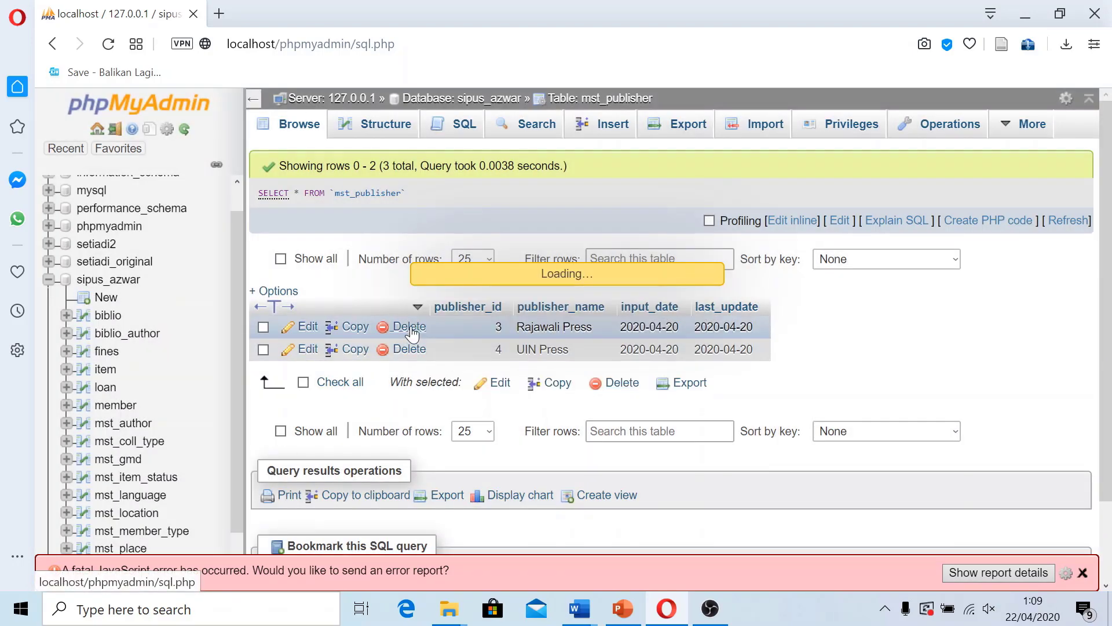
pyautogui.click(411, 326)
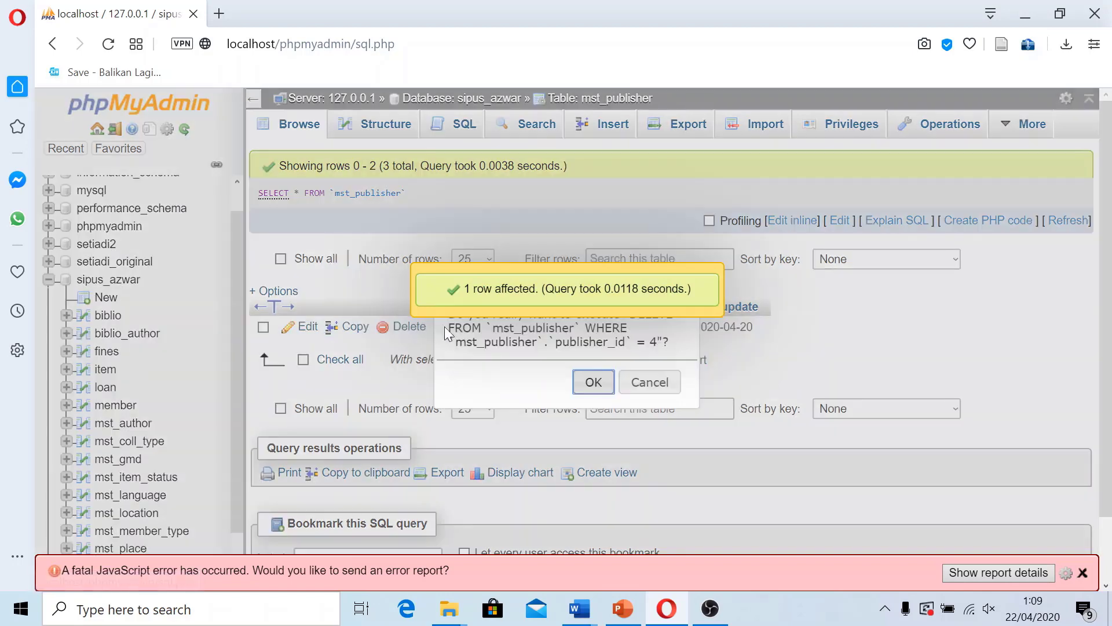
pyautogui.click(592, 381)
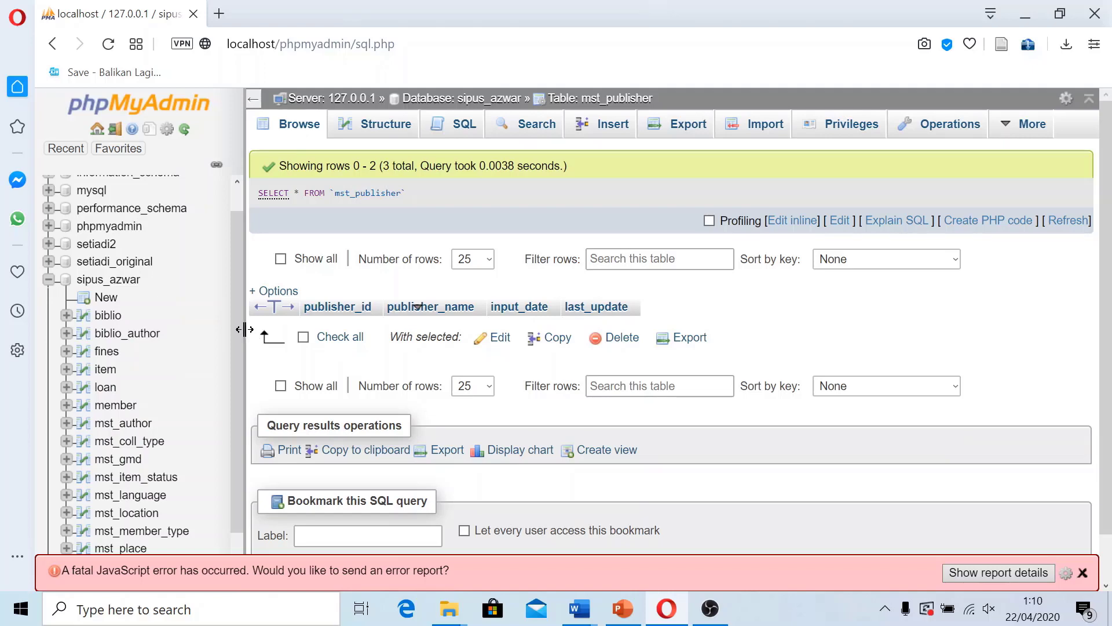
# Step: Open a new-record form for mst_publisher and enter Sagung Seto as the first record's publisher_name, leaving publisher_id empty
pyautogui.scroll(-1, 229, 488)
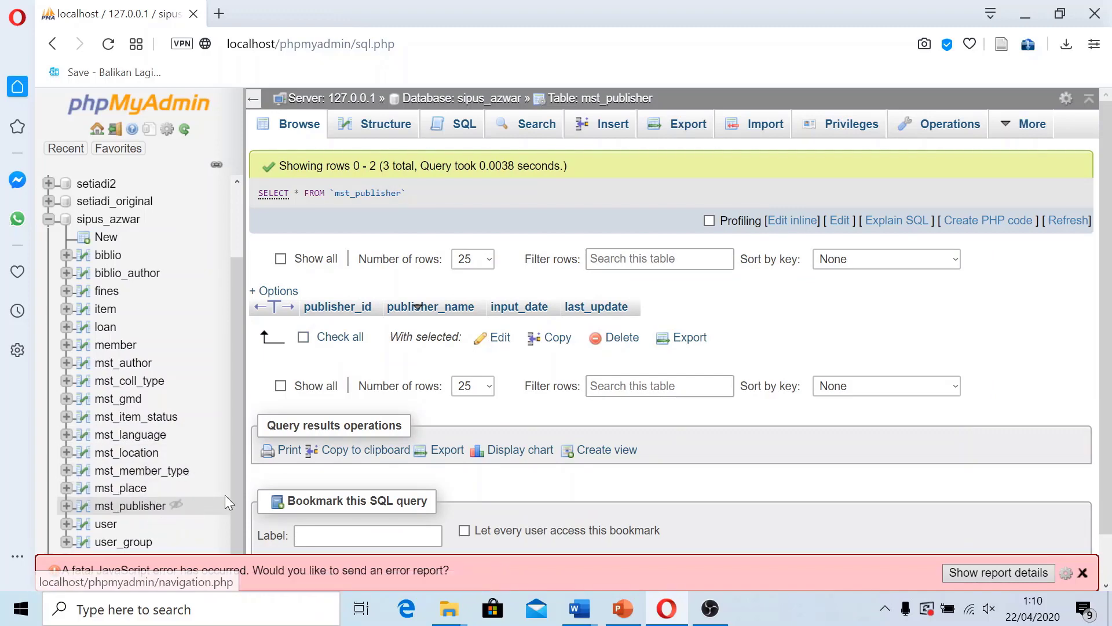
pyautogui.click(600, 129)
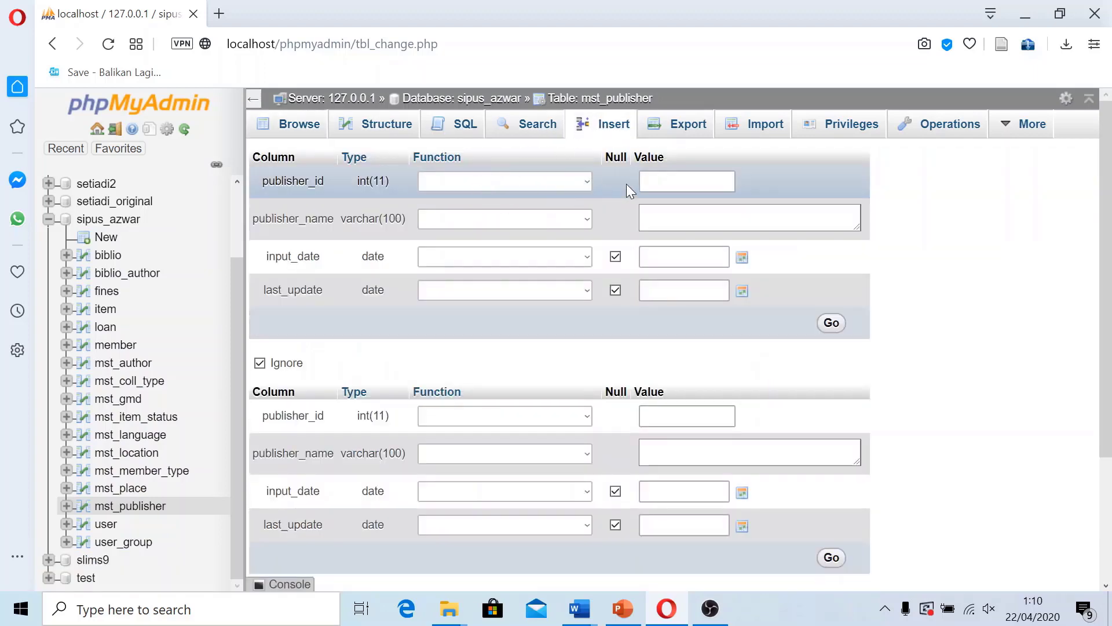
pyautogui.click(661, 181)
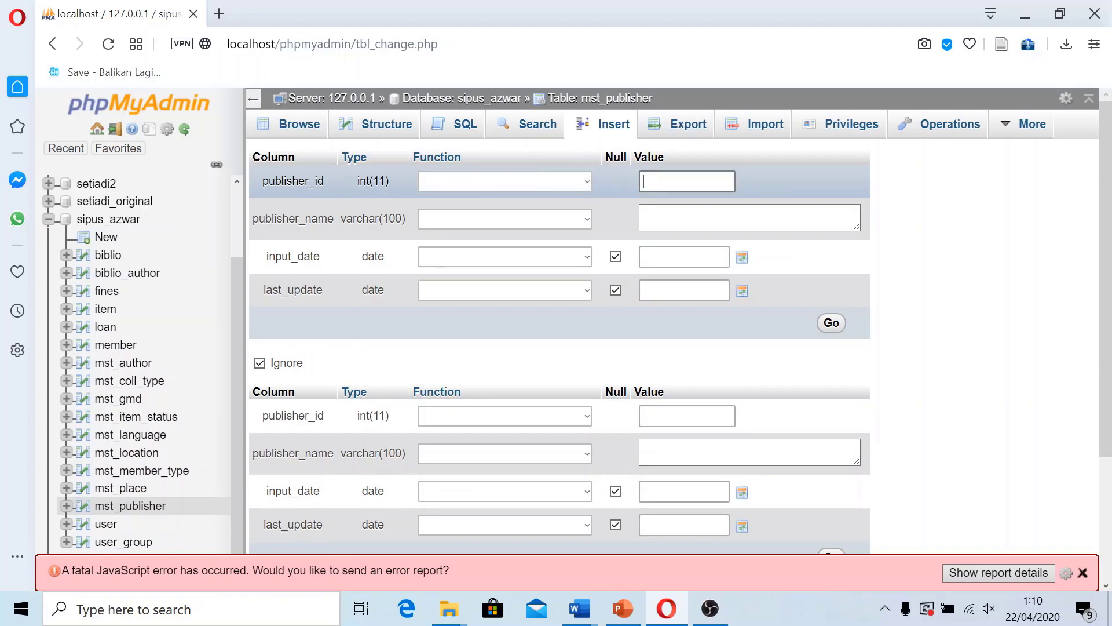
pyautogui.click(661, 211)
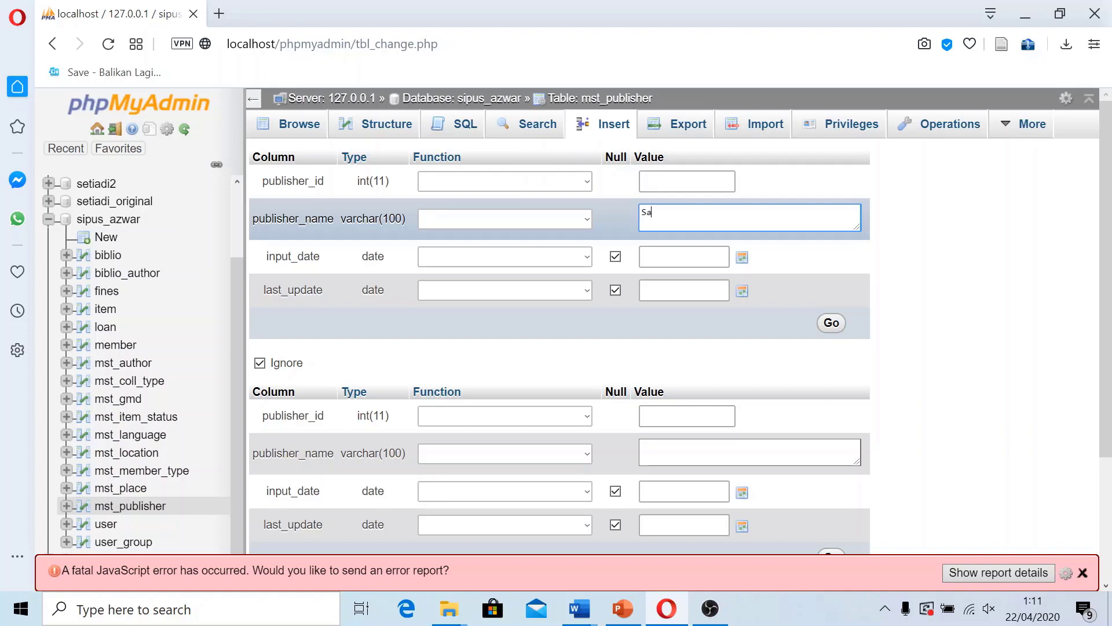
pyautogui.write('ung S')
pyautogui.write('eto')
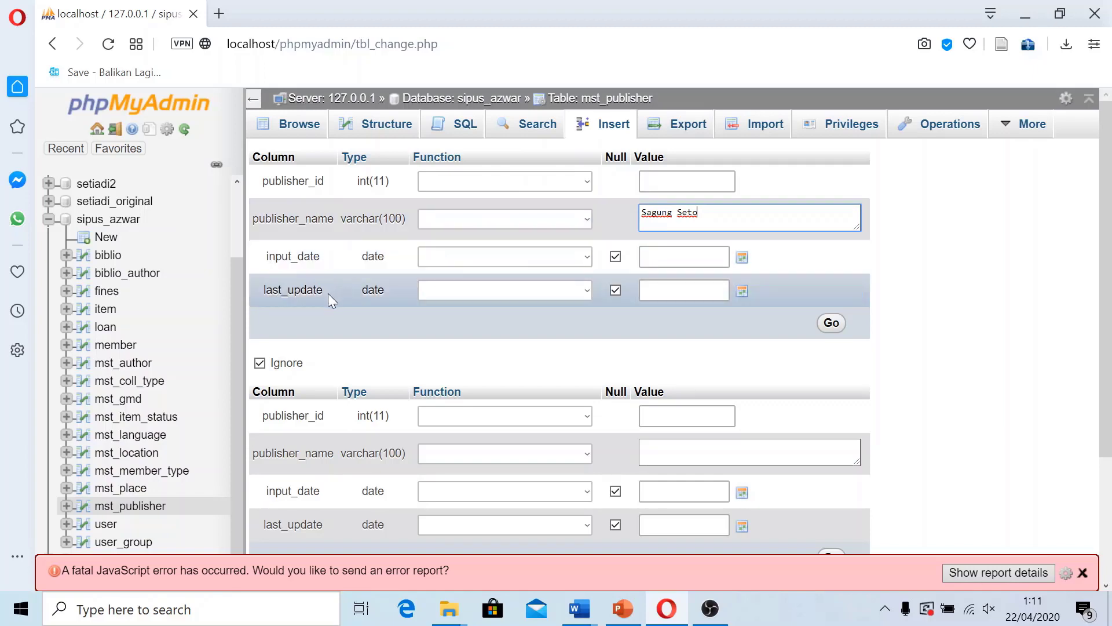
# Step: Set both input_date and last_update of the Sagung Seto record to the NOW function
pyautogui.click(586, 255)
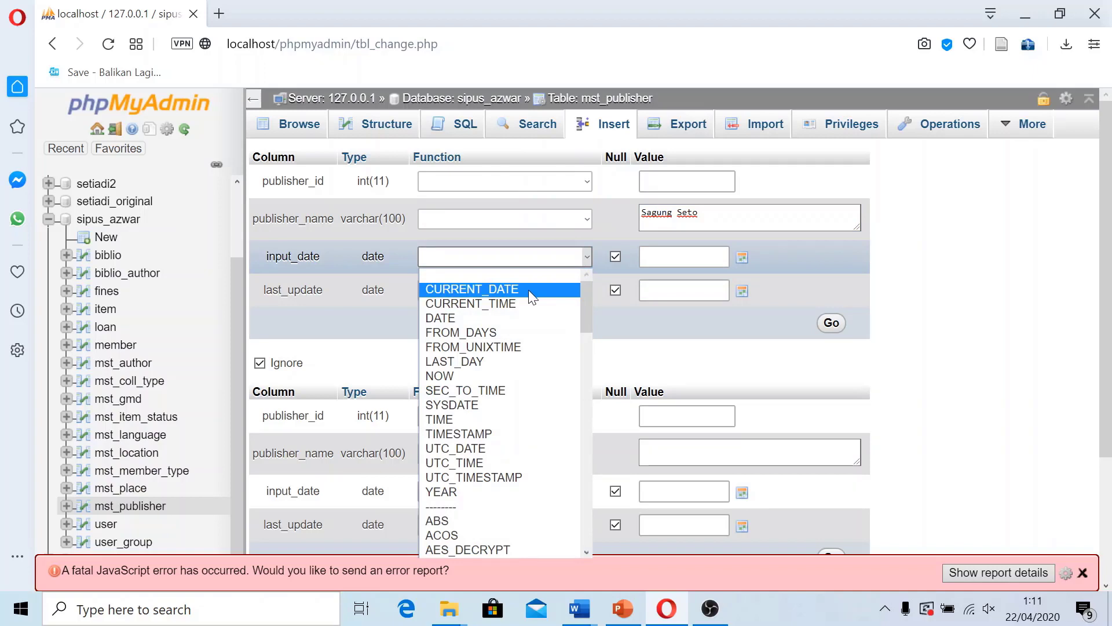
pyautogui.click(529, 290)
pyautogui.click(509, 256)
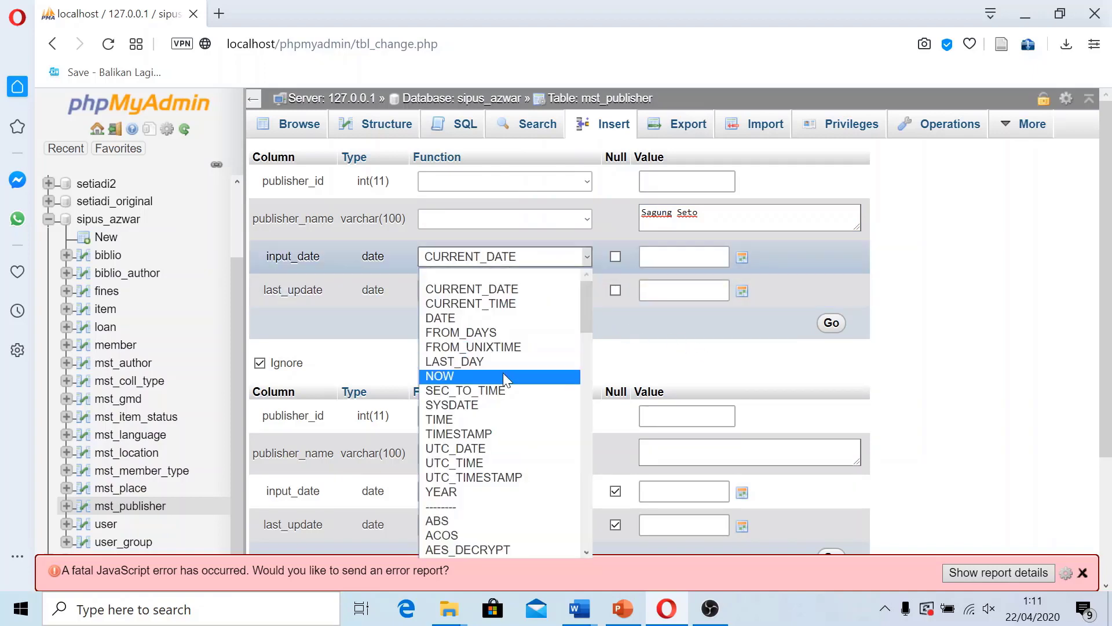
pyautogui.click(561, 255)
pyautogui.click(553, 256)
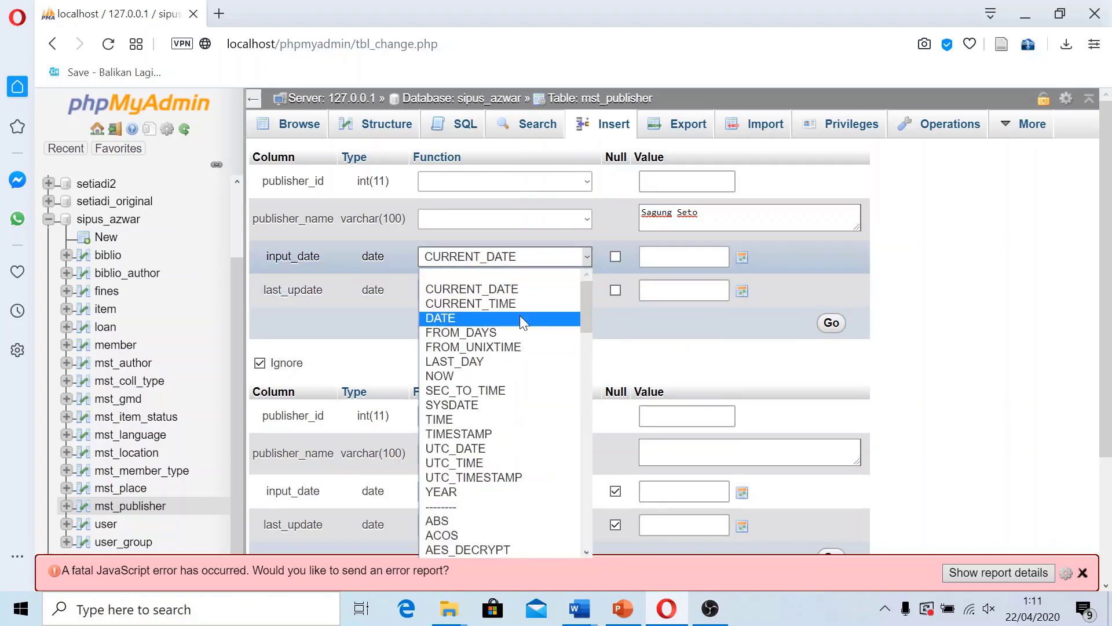
pyautogui.click(498, 375)
pyautogui.click(548, 288)
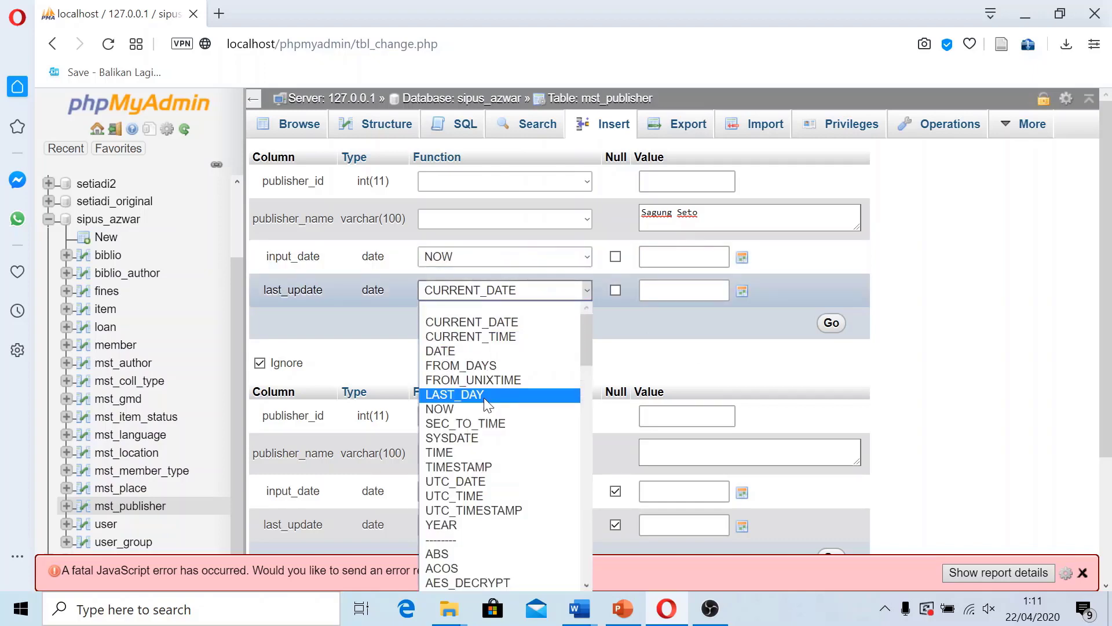
pyautogui.scroll(-4, 504, 446)
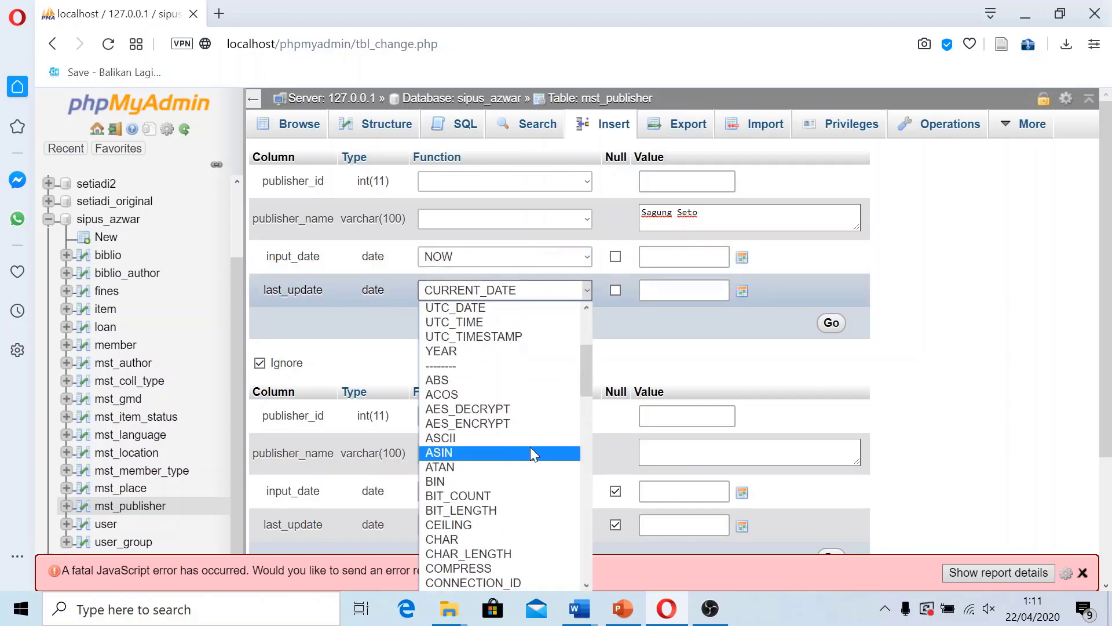
pyautogui.scroll(-4, 531, 447)
pyautogui.scroll(8, 531, 447)
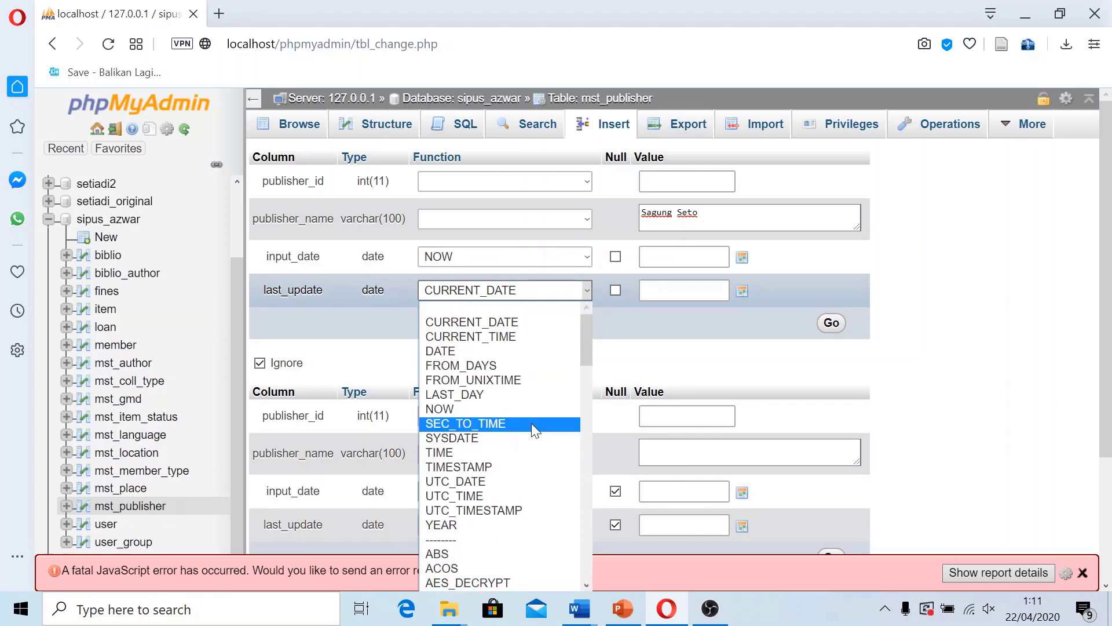
pyautogui.click(492, 409)
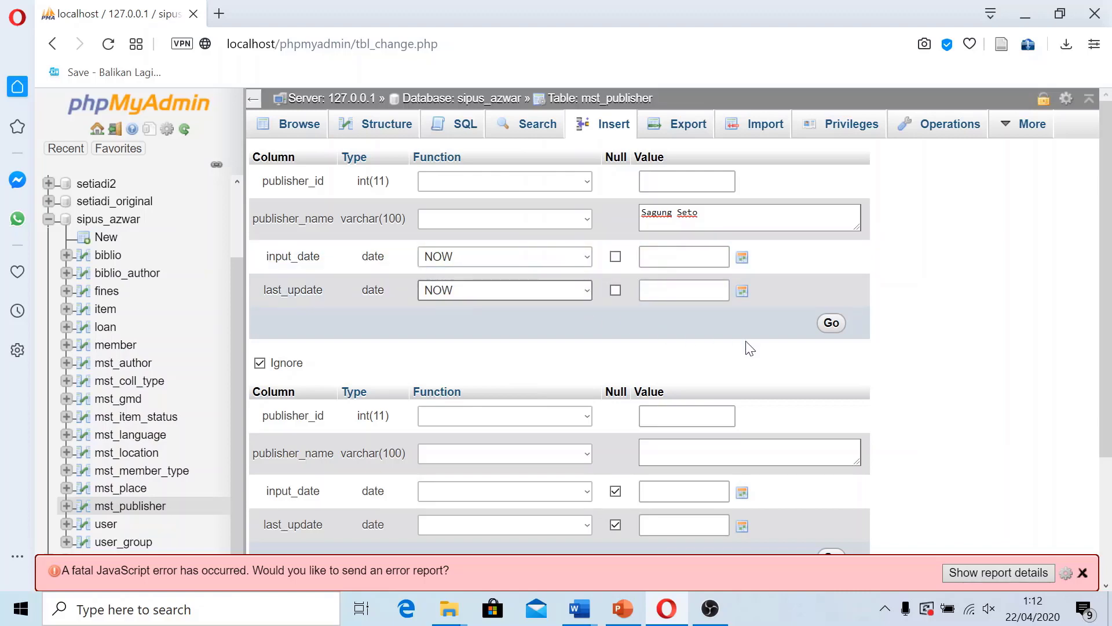
# Step: Fill in the second record with publisher_name Rajawali Press and the NOW function for input_date and last_update
pyautogui.scroll(-2, 696, 384)
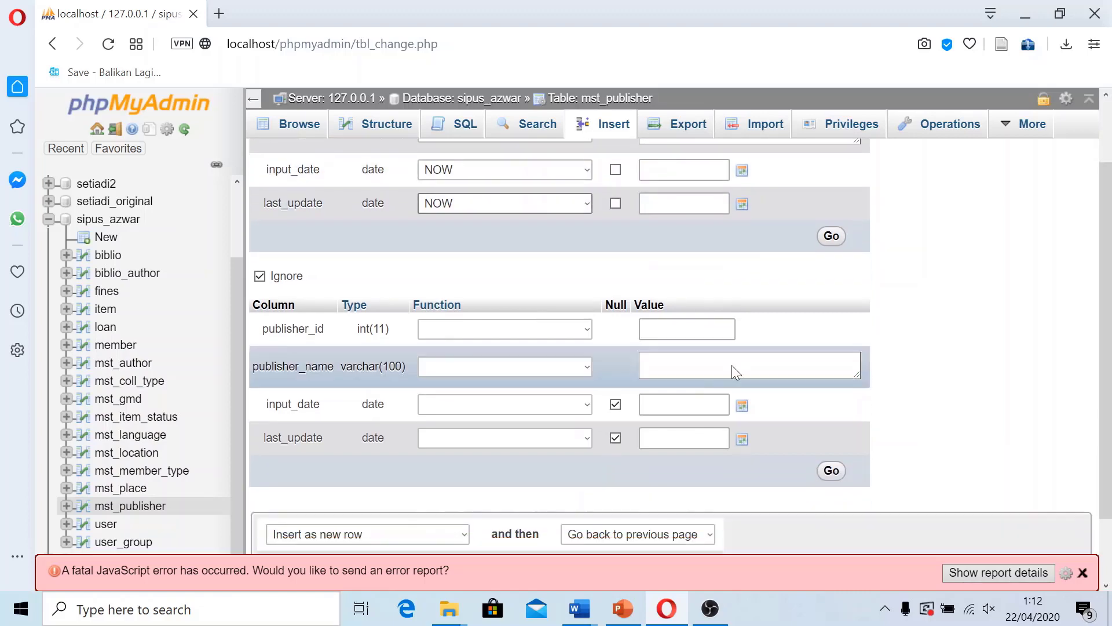
pyautogui.scroll(2, 906, 365)
pyautogui.scroll(-2, 911, 355)
pyautogui.click(846, 371)
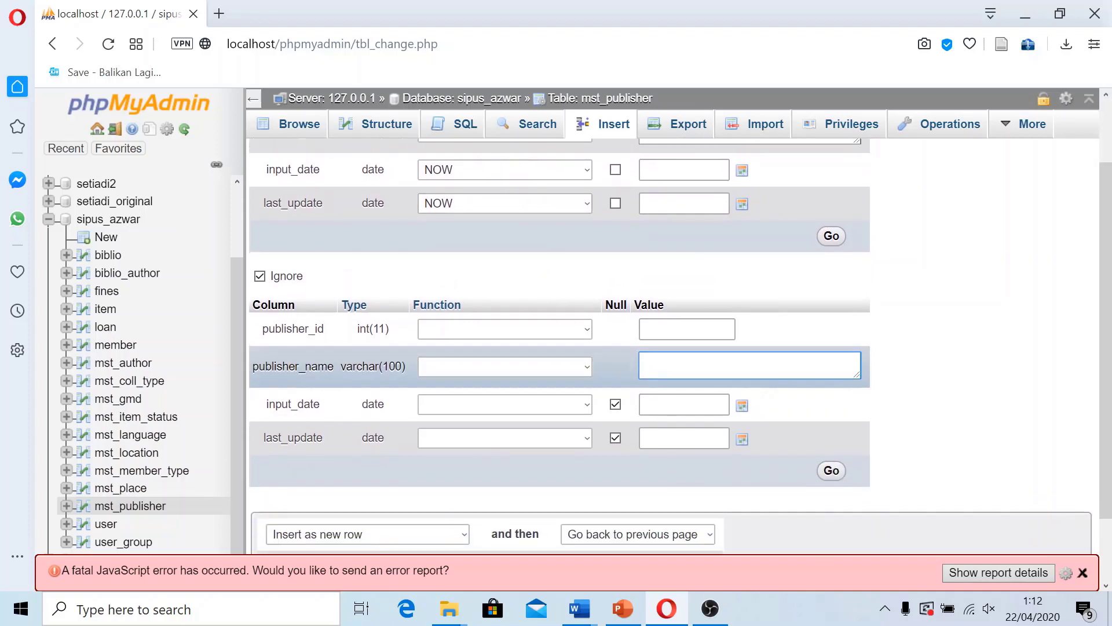
pyautogui.write('Rajawali Press')
pyautogui.click(572, 406)
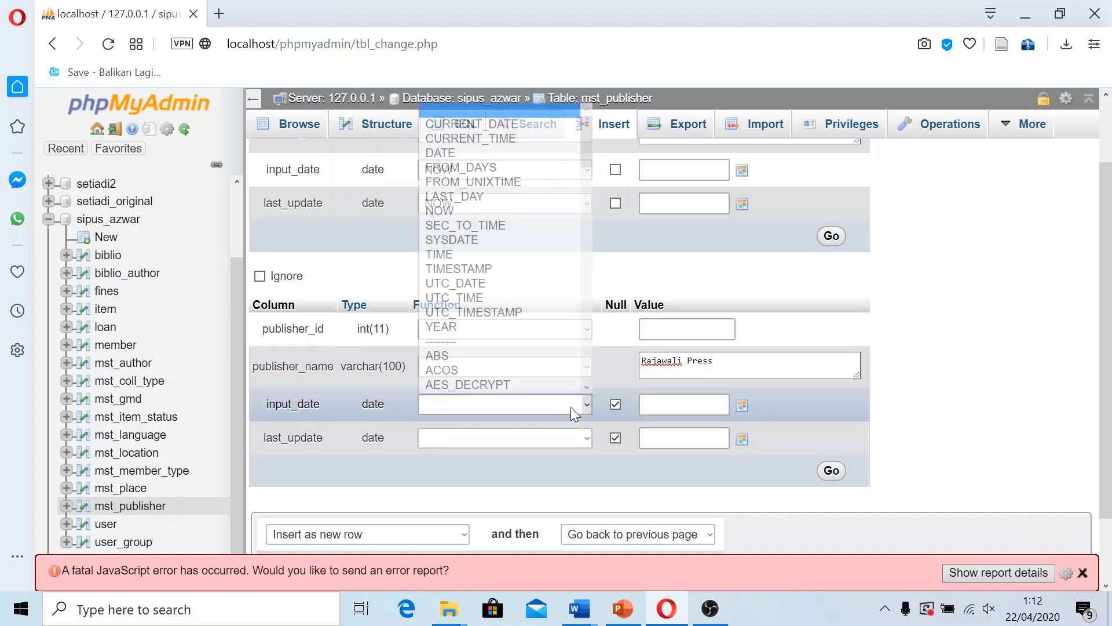
pyautogui.click(489, 210)
pyautogui.click(500, 436)
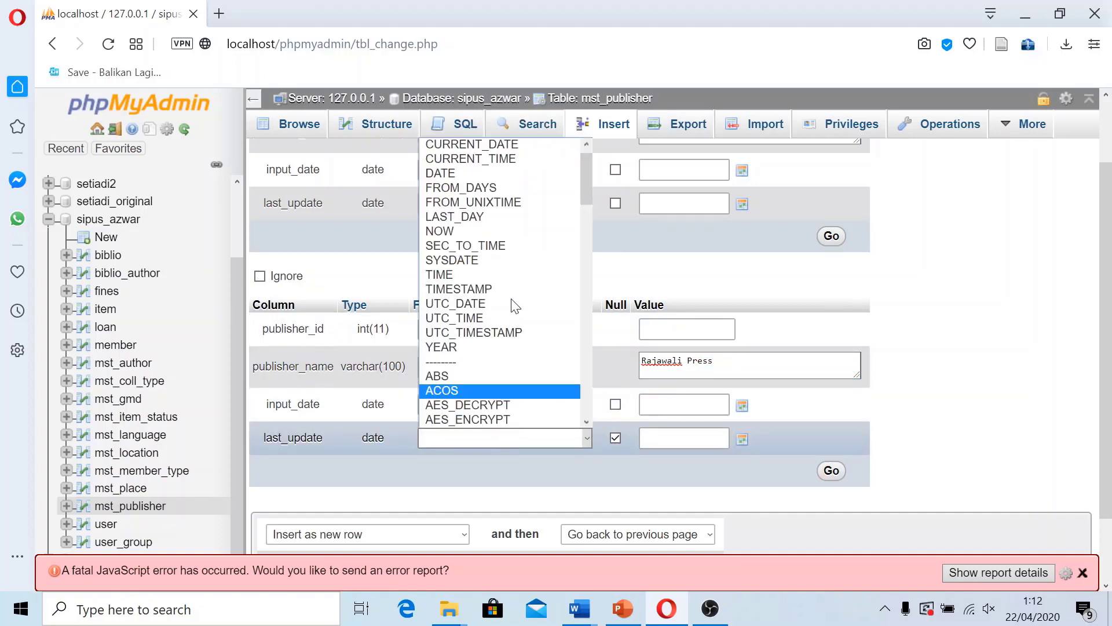
pyautogui.click(483, 236)
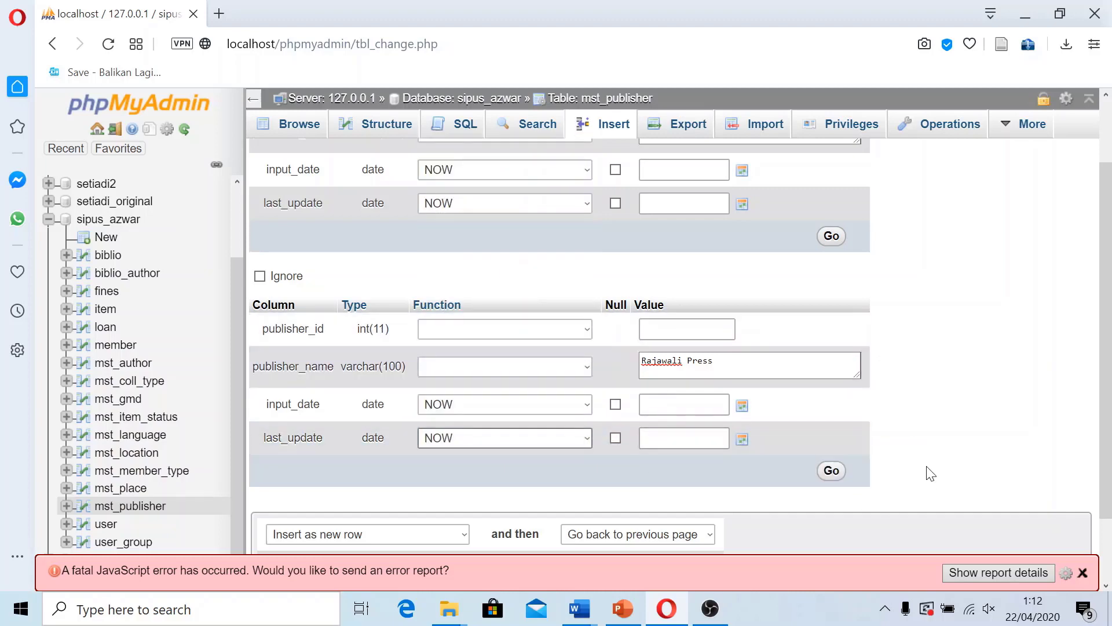
# Step: Review and submit both new publisher records, then browse the rows of mst_publisher
pyautogui.scroll(-1, 920, 468)
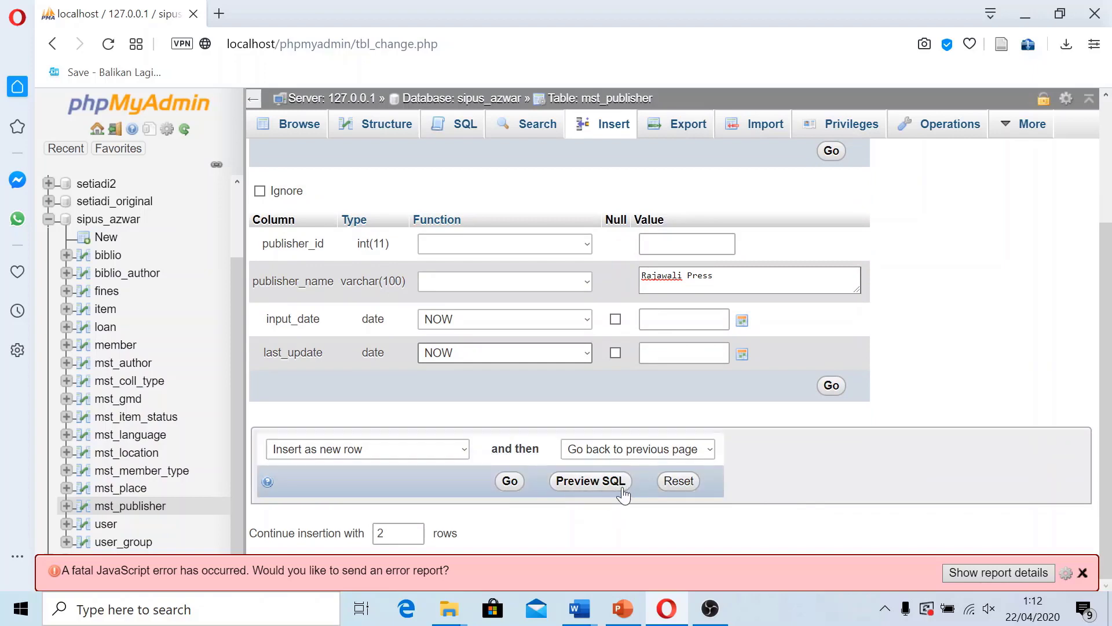
pyautogui.click(394, 533)
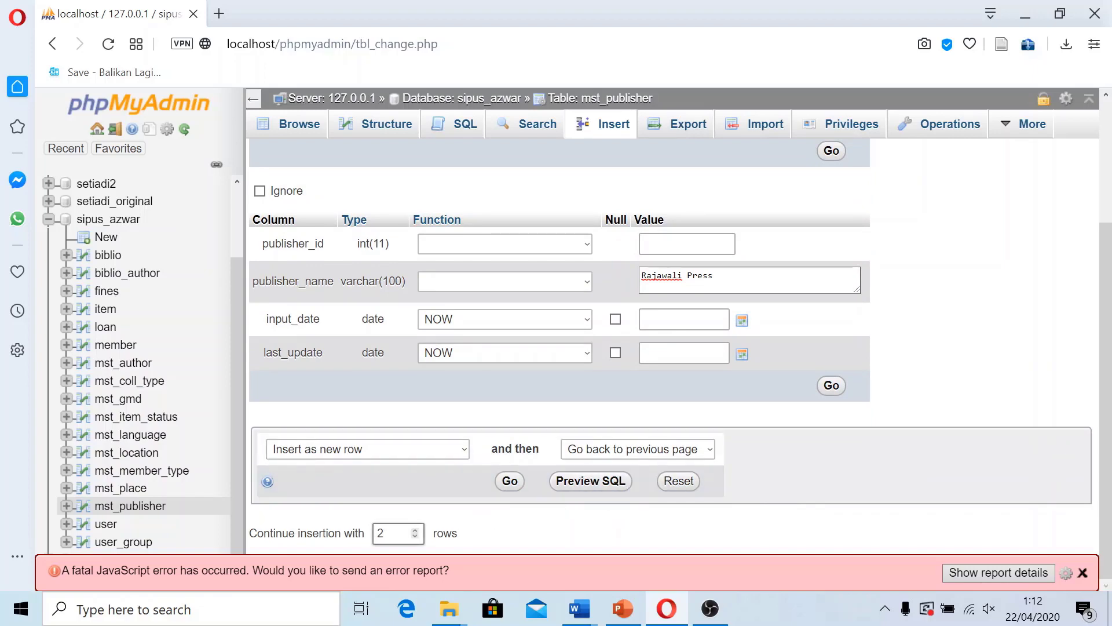
pyautogui.scroll(2, 997, 405)
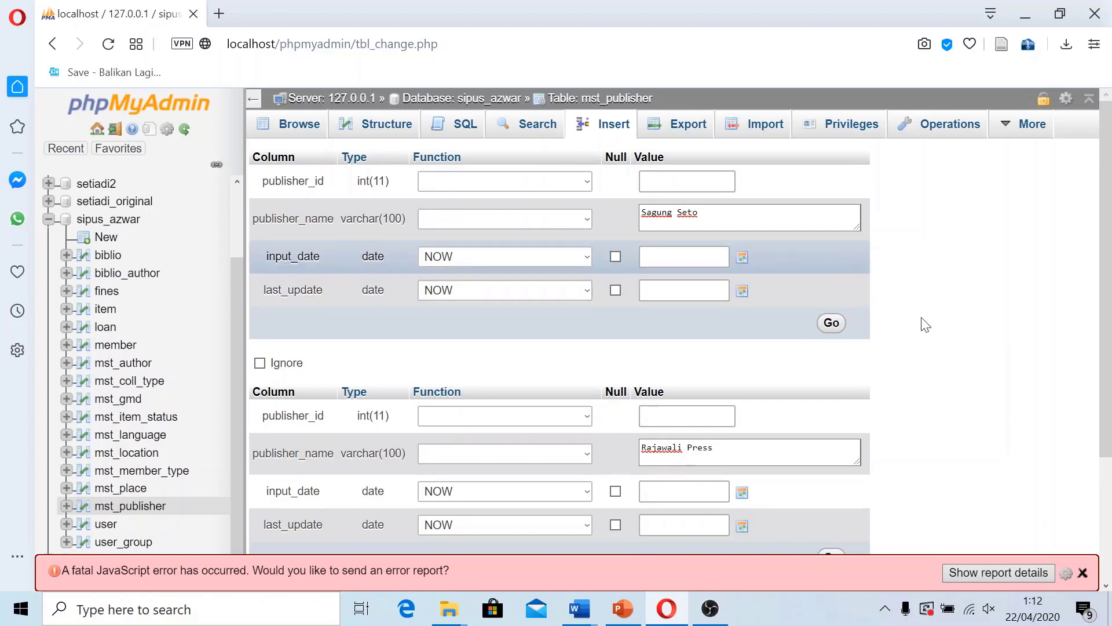
pyautogui.scroll(-3, 925, 331)
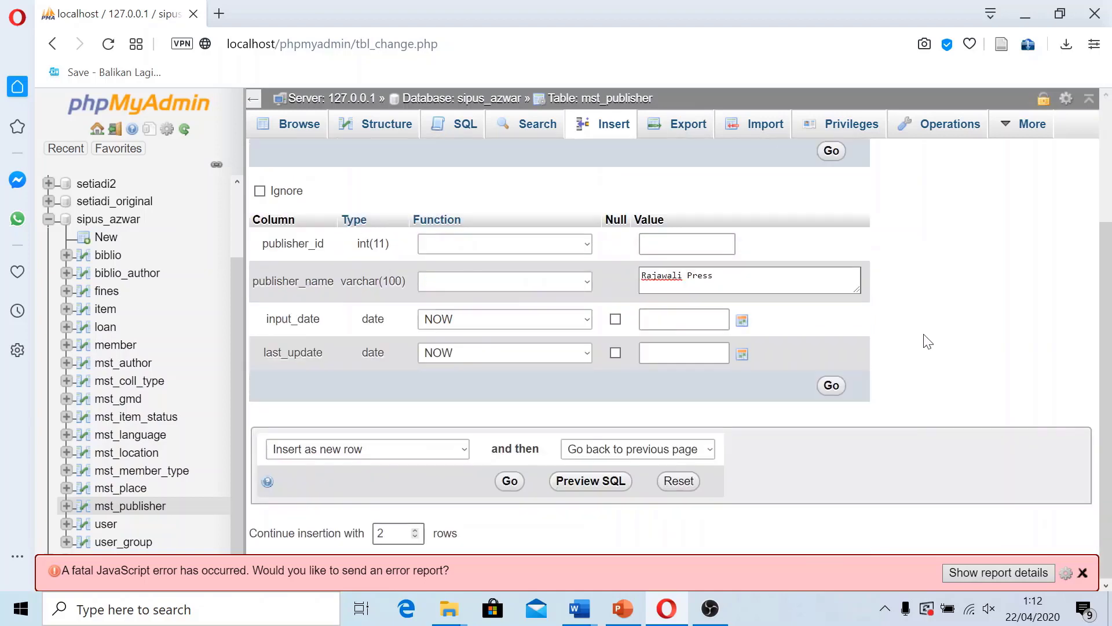
pyautogui.click(510, 486)
pyautogui.scroll(3, 510, 484)
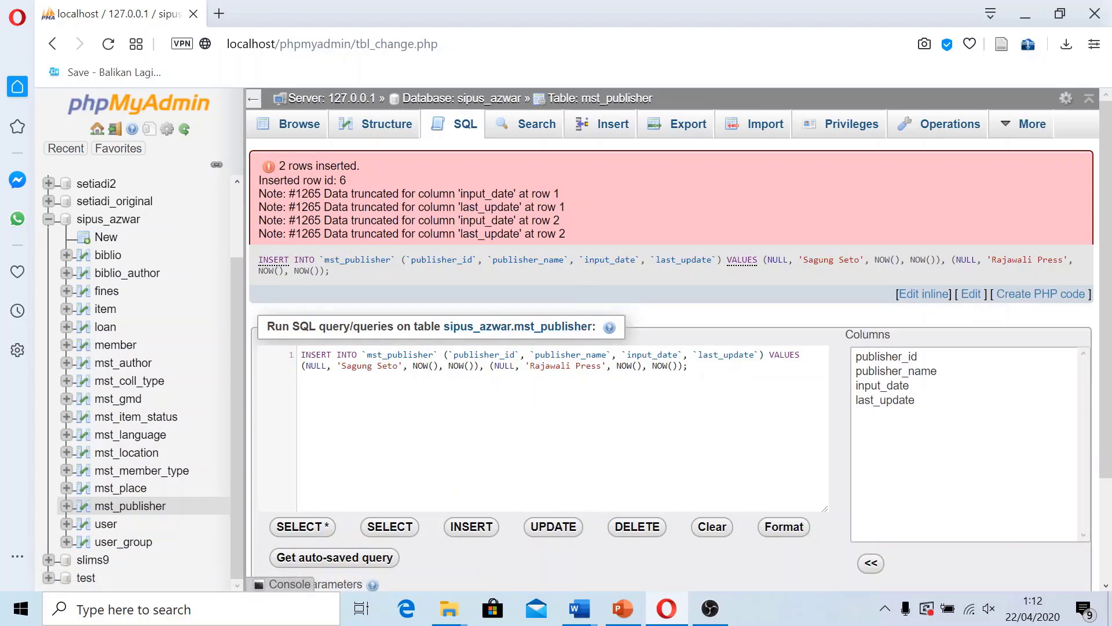
pyautogui.scroll(-2, 433, 233)
pyautogui.scroll(3, 433, 233)
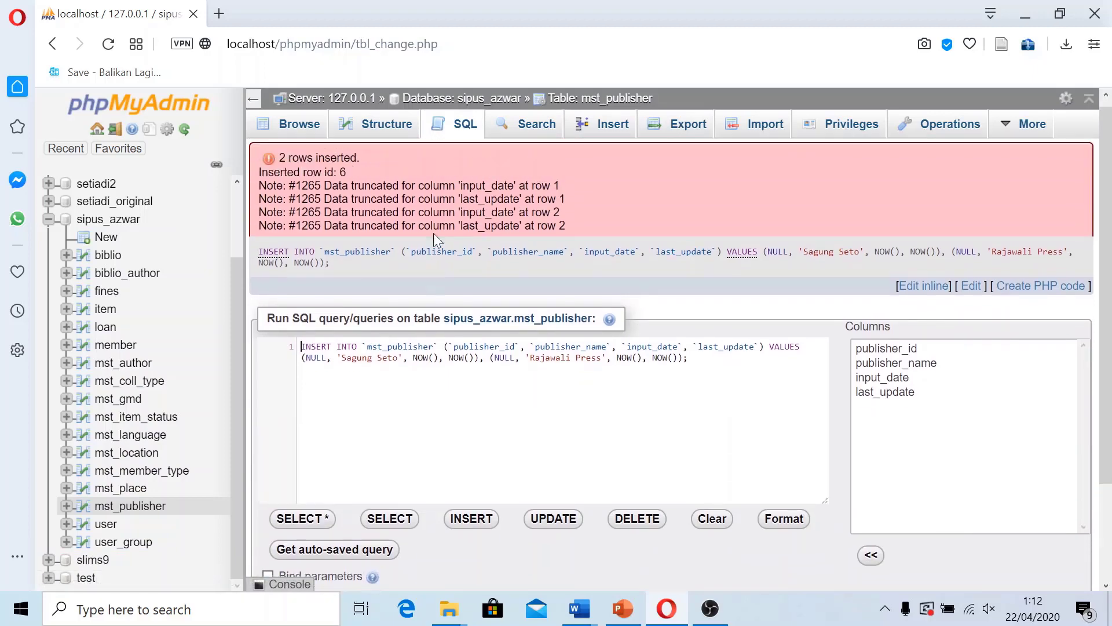
pyautogui.click(300, 128)
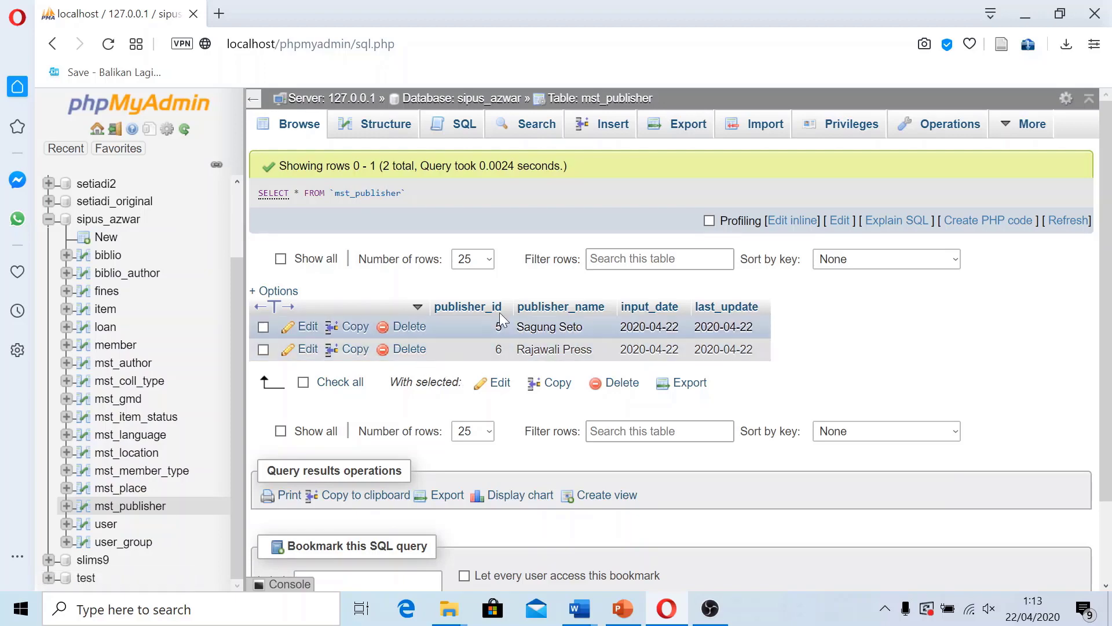
# Step: Start another insert in mst_publisher, with UIN Jakarta Press as the first publisher_name and NOW for input_date and last_update
pyautogui.click(611, 129)
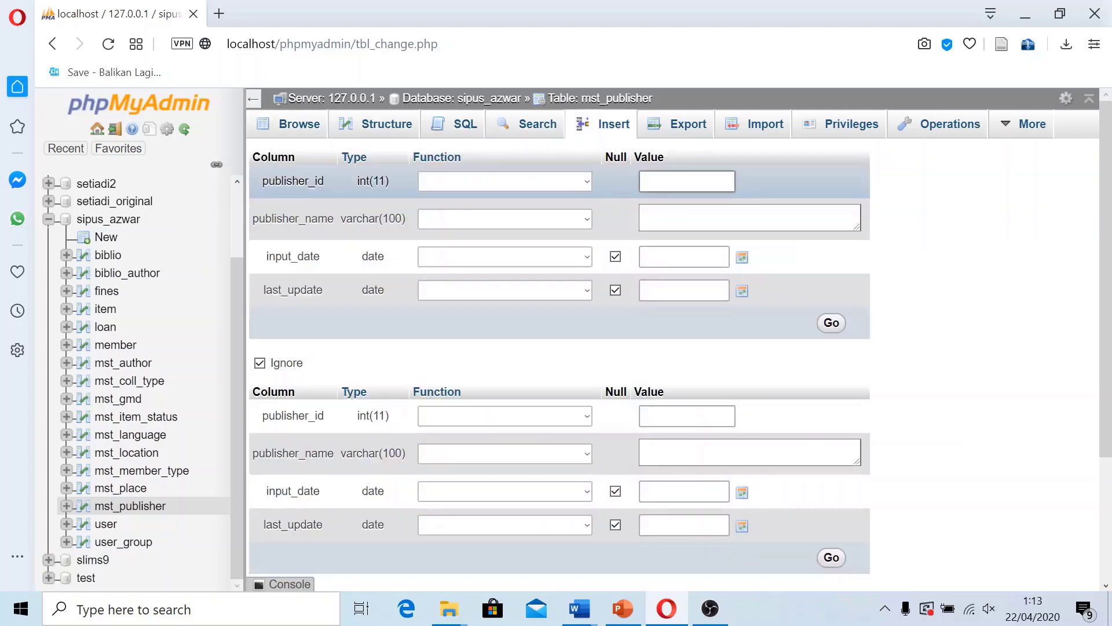
pyautogui.click(750, 217)
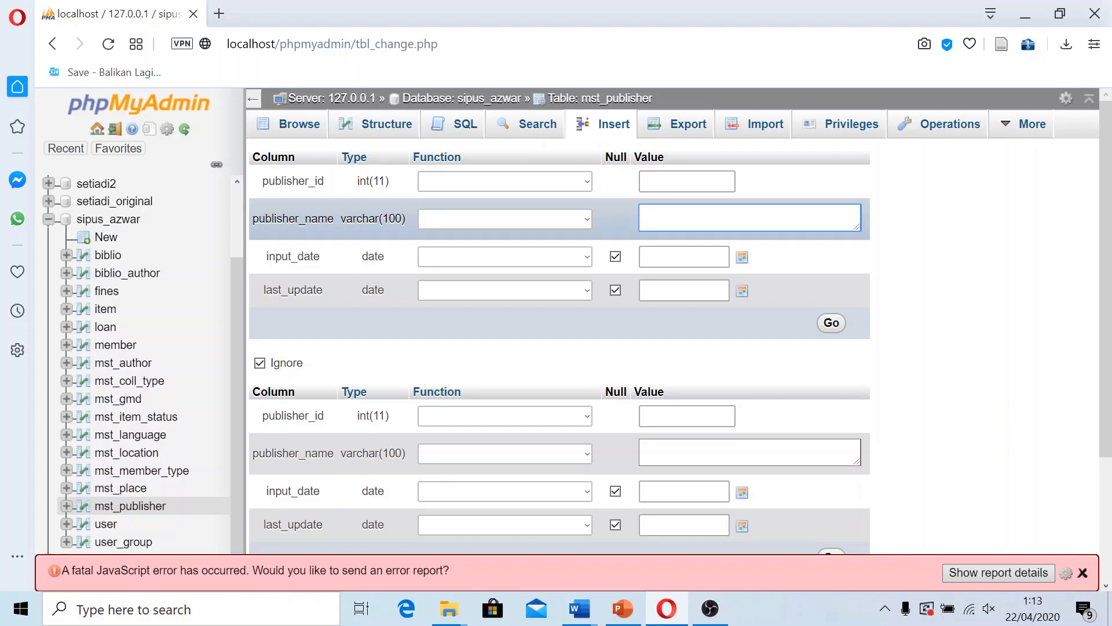
pyautogui.write('UIN ')
pyautogui.write('P')
pyautogui.write('Jakarta P')
pyautogui.write('ress')
pyautogui.click(564, 257)
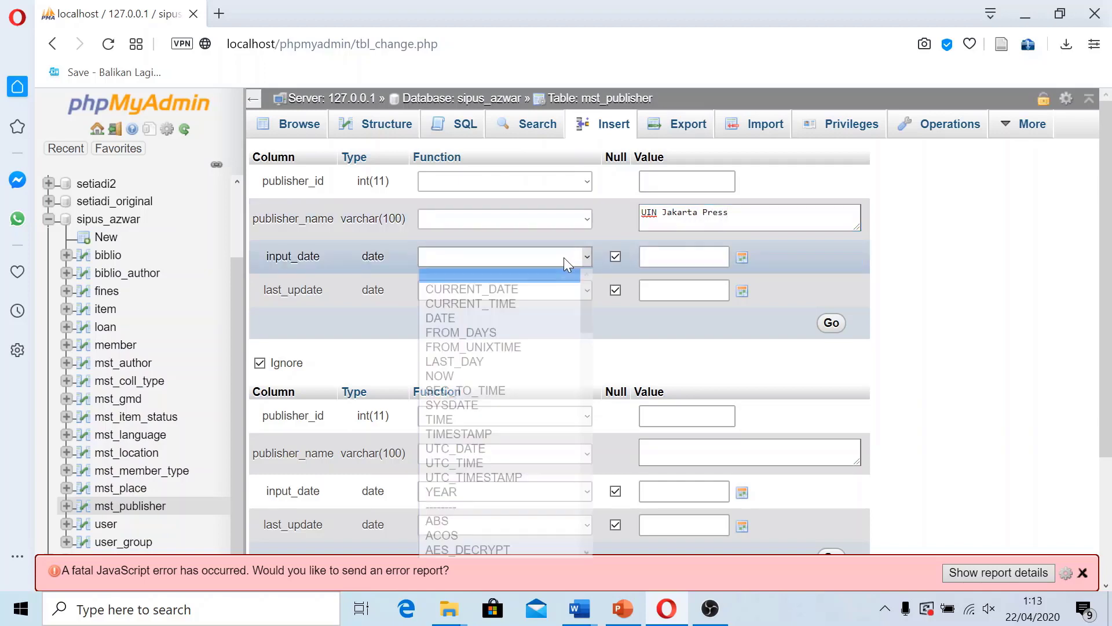
pyautogui.click(482, 376)
pyautogui.click(522, 294)
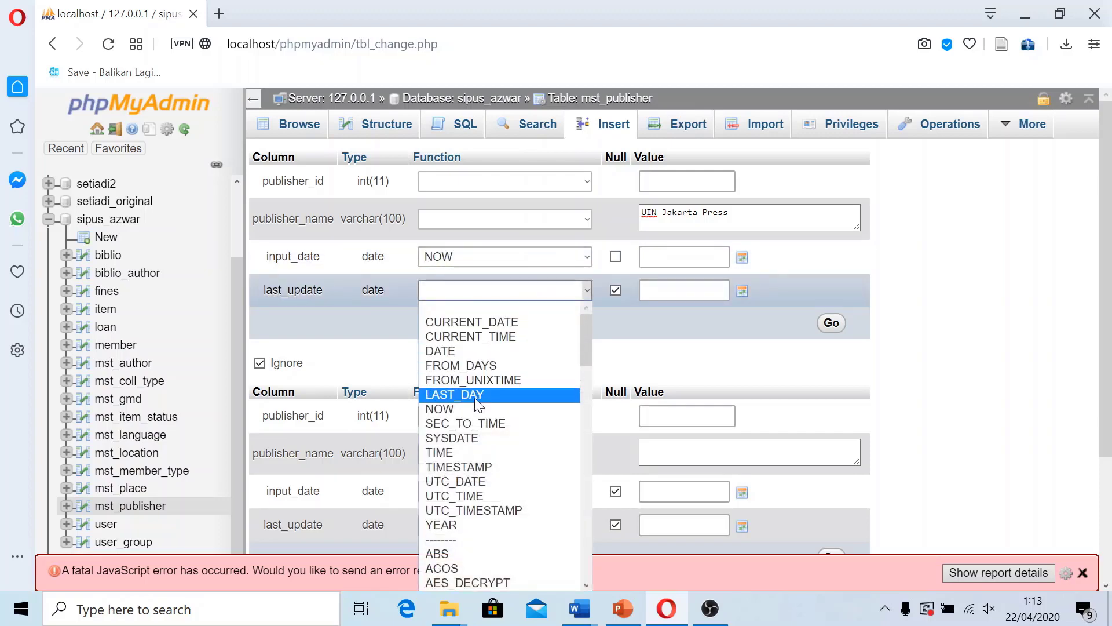
pyautogui.click(457, 409)
# Step: Fill in the second record with publisher_name Menara Gading Press and the NOW function for input_date and last_update
pyautogui.scroll(-1, 625, 403)
pyautogui.scroll(-1, 625, 403)
pyautogui.click(686, 335)
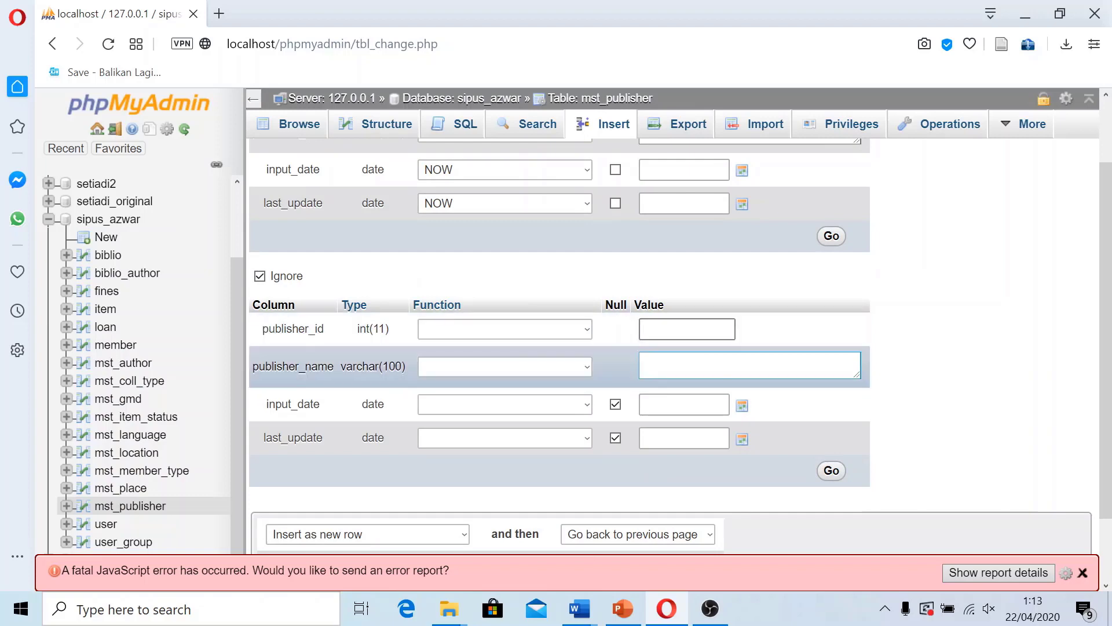
pyautogui.click(683, 366)
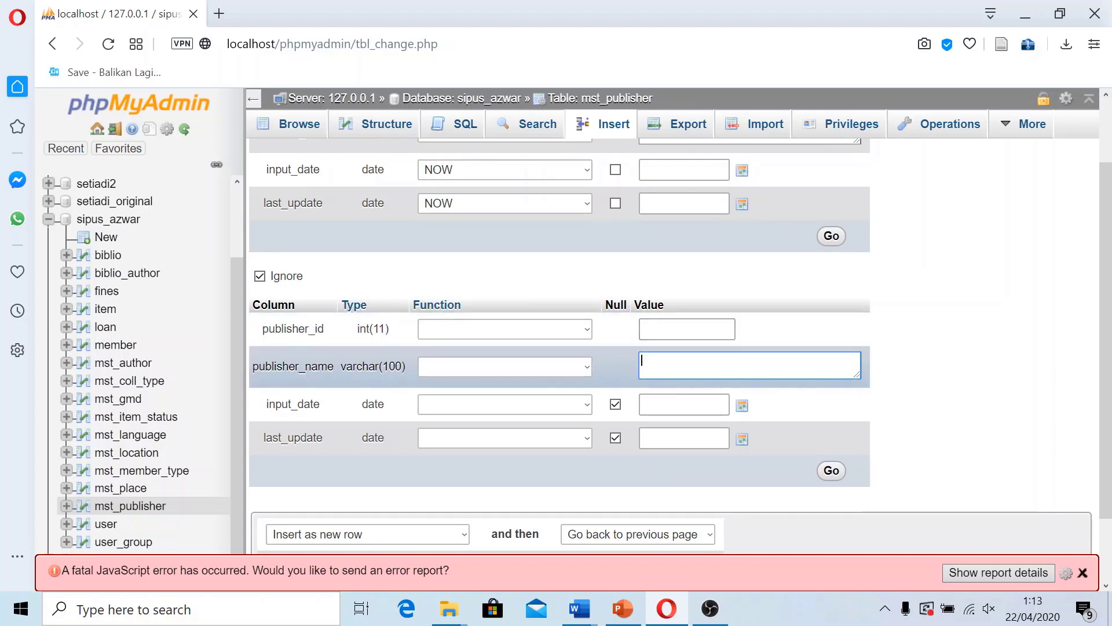
pyautogui.write('MMenara Gading Press')
pyautogui.click(559, 405)
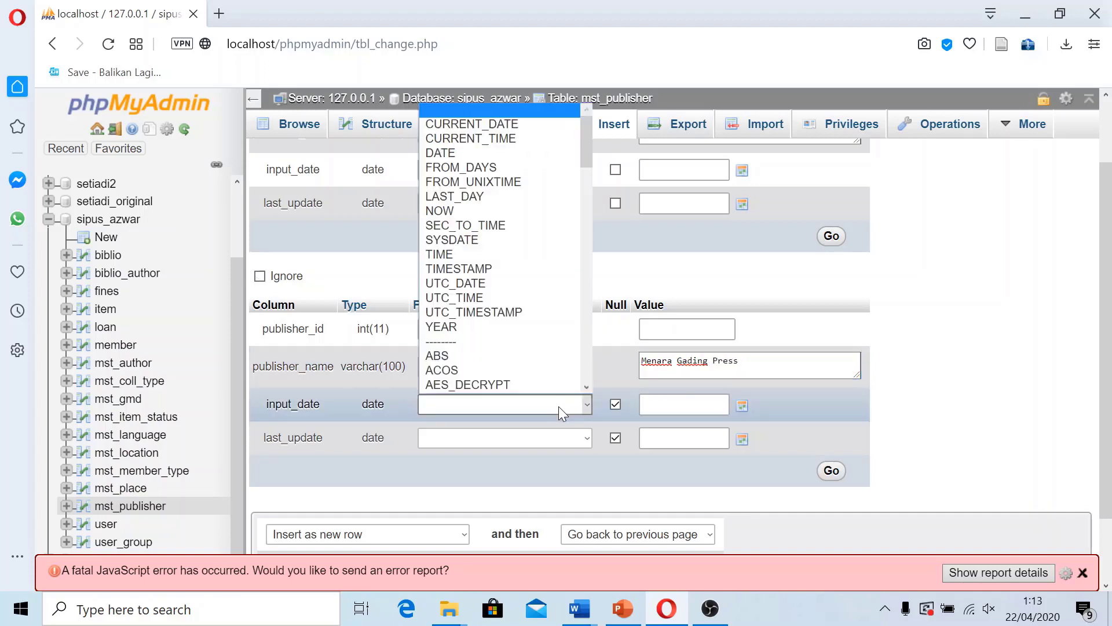
pyautogui.click(491, 204)
pyautogui.click(482, 403)
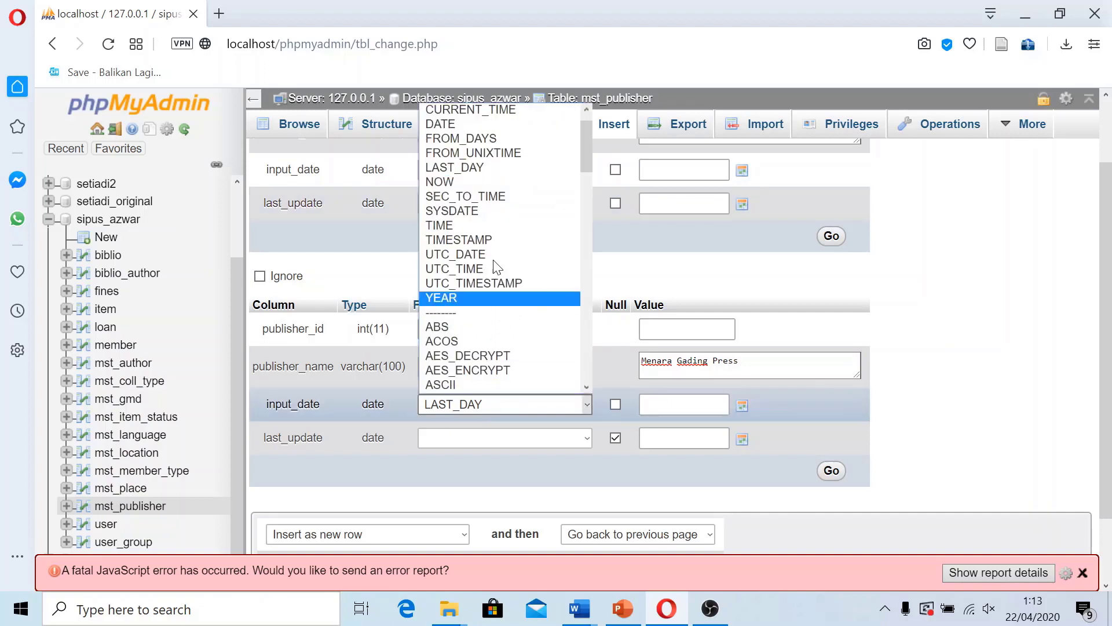
pyautogui.click(487, 182)
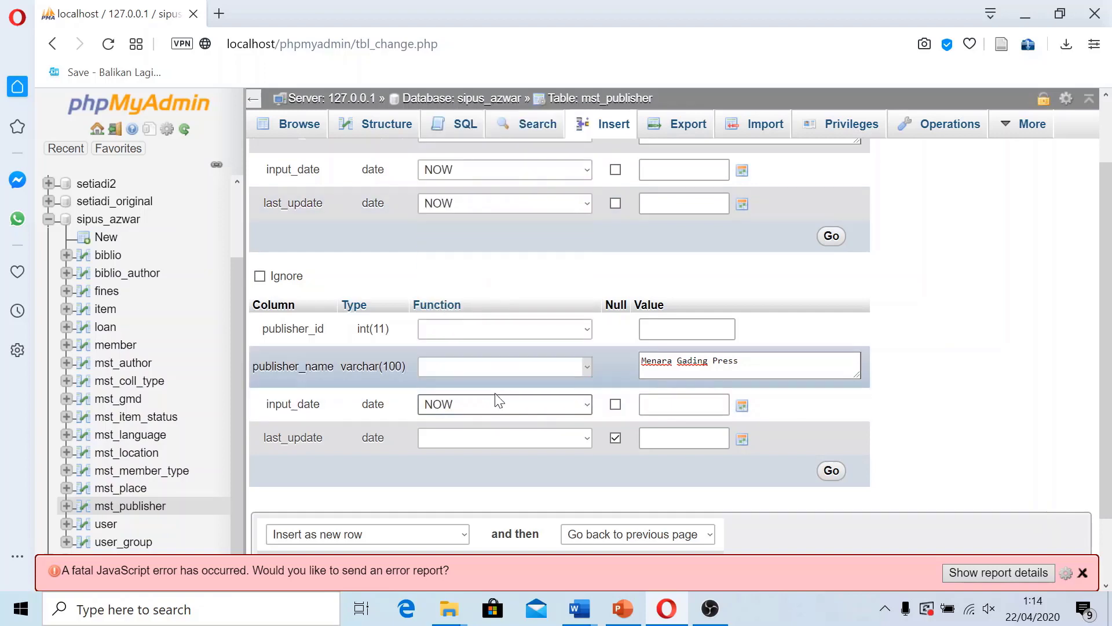
pyautogui.click(495, 438)
pyautogui.click(481, 246)
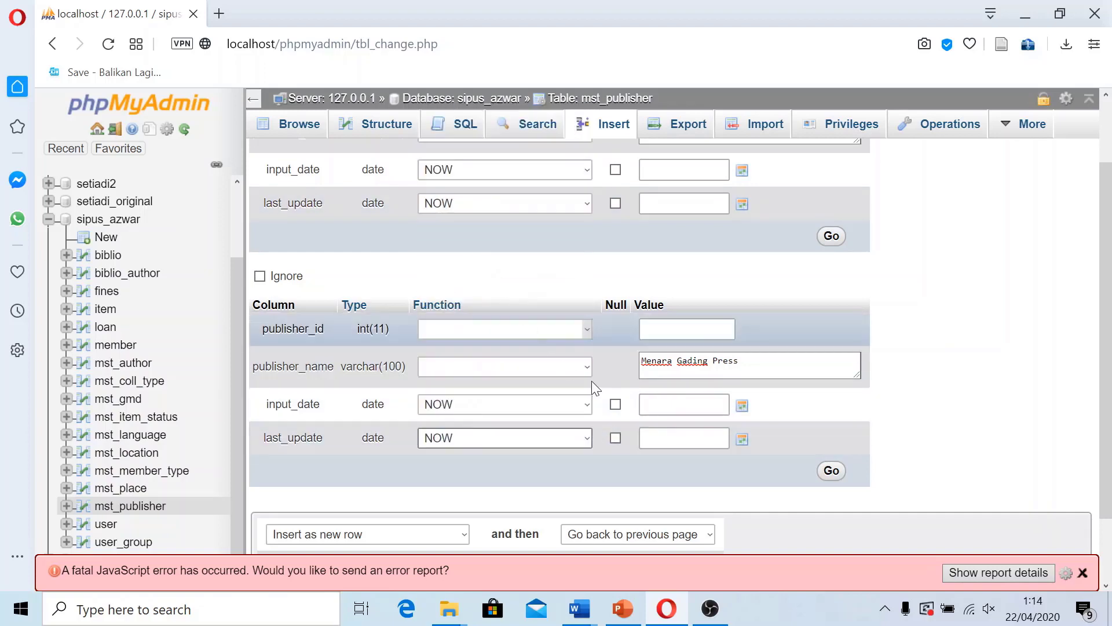
pyautogui.scroll(-1, 811, 487)
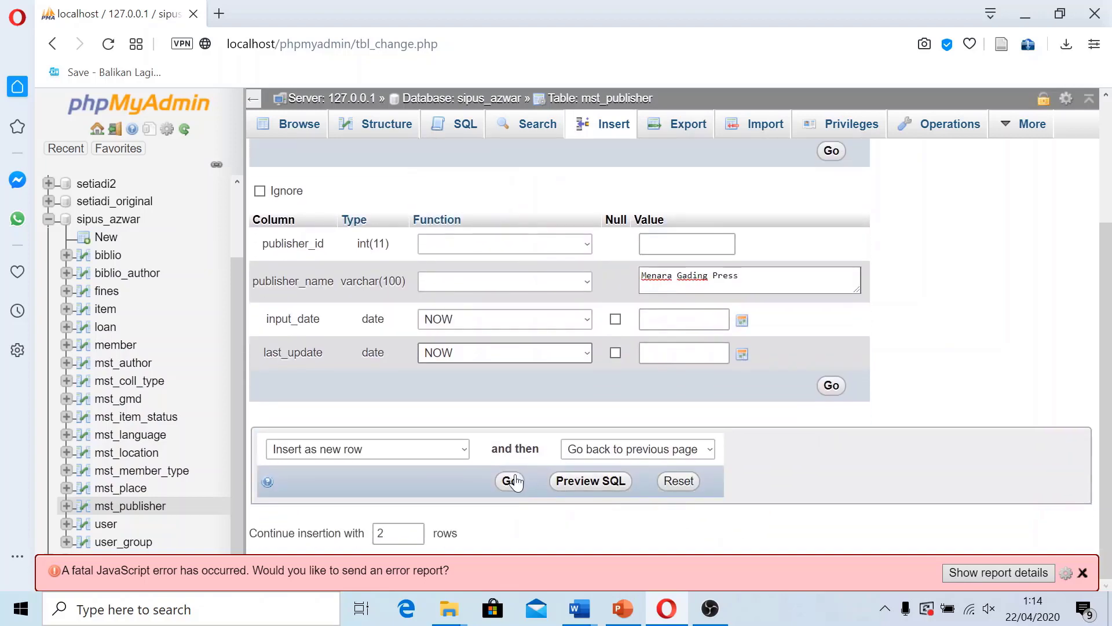
# Step: Submit the two new publisher records, UIN Jakarta Press and Menara Gading Press, and browse the rows of mst_publisher
pyautogui.click(511, 481)
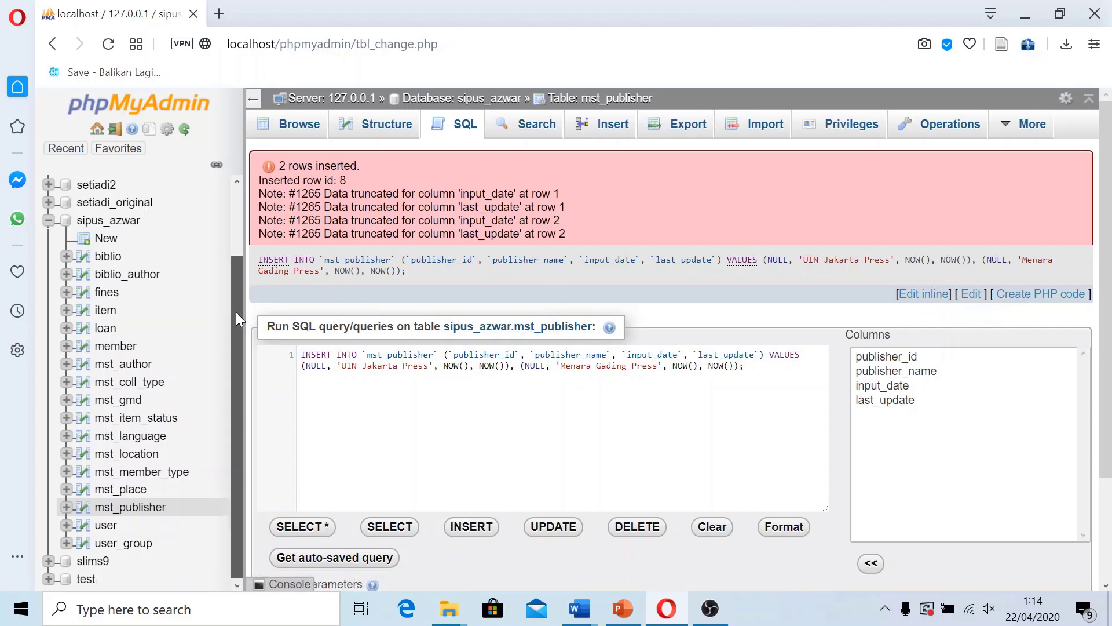
pyautogui.moveTo(236, 314)
pyautogui.mouseDown()
pyautogui.moveTo(249, 242)
pyautogui.moveTo(248, 310)
pyautogui.mouseUp()
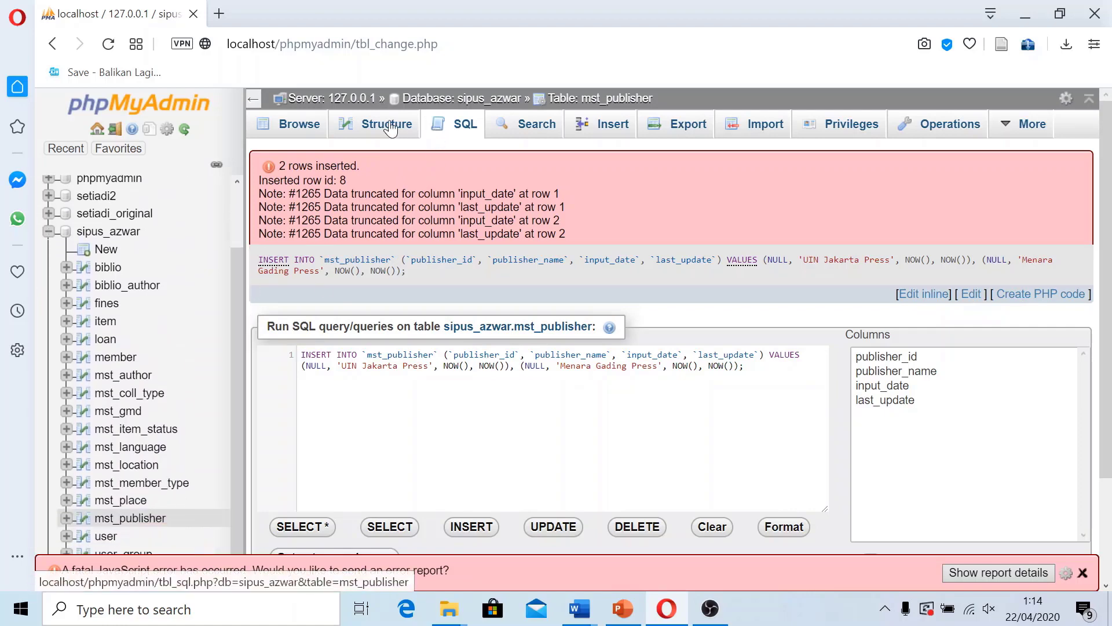
pyautogui.click(297, 132)
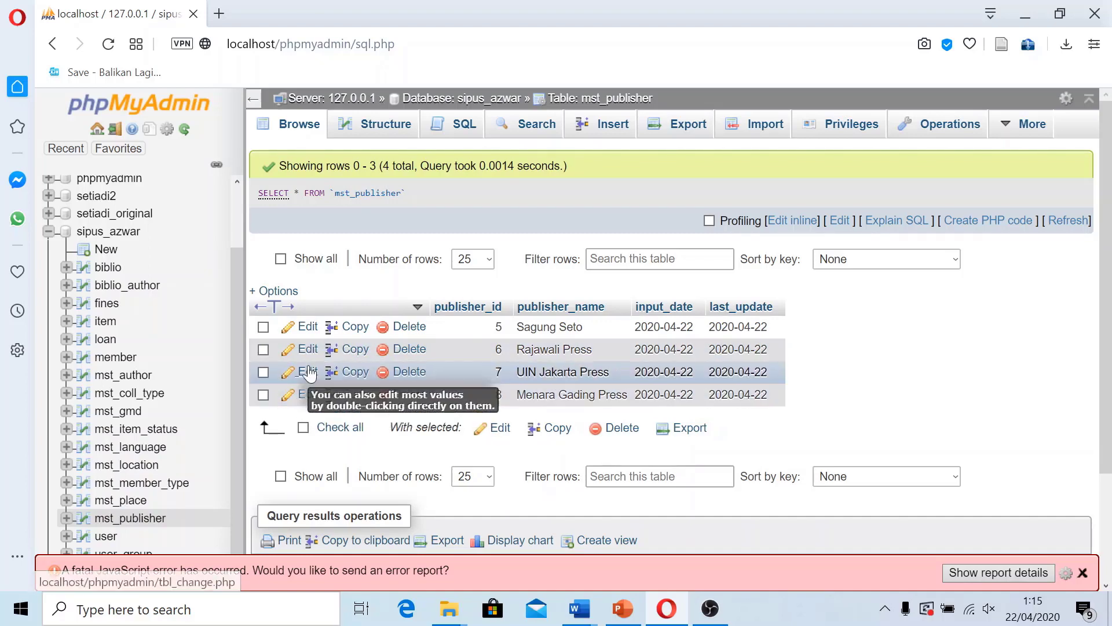
# Step: Edit the Sagung Seto record in mst_publisher, changing its publisher_name to PT Sagung Seto, and save it
pyautogui.click(307, 328)
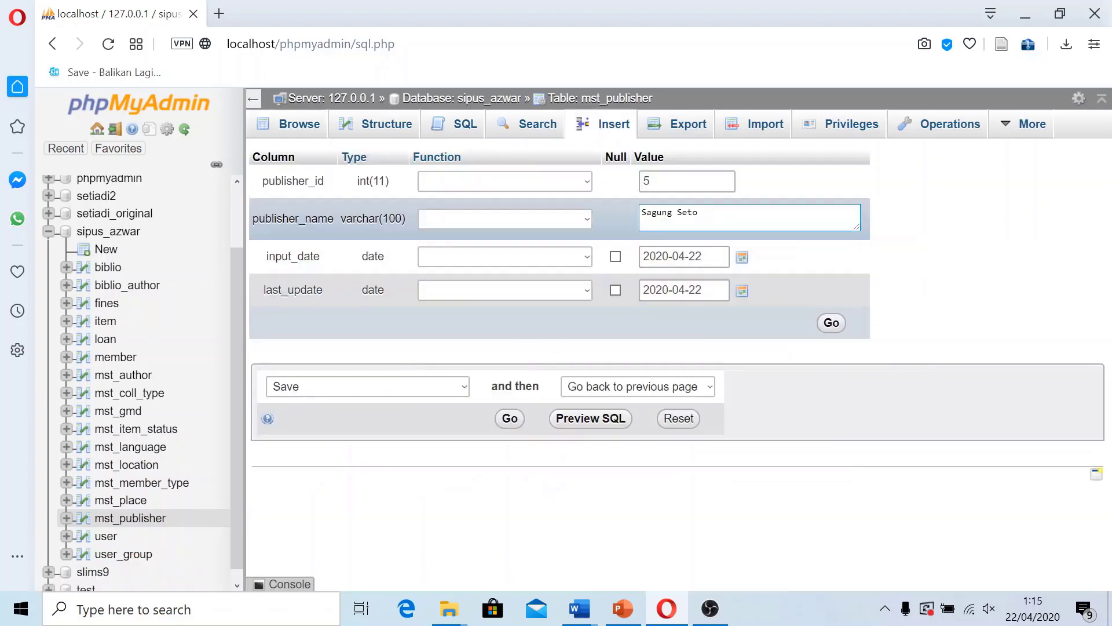
pyautogui.click(666, 212)
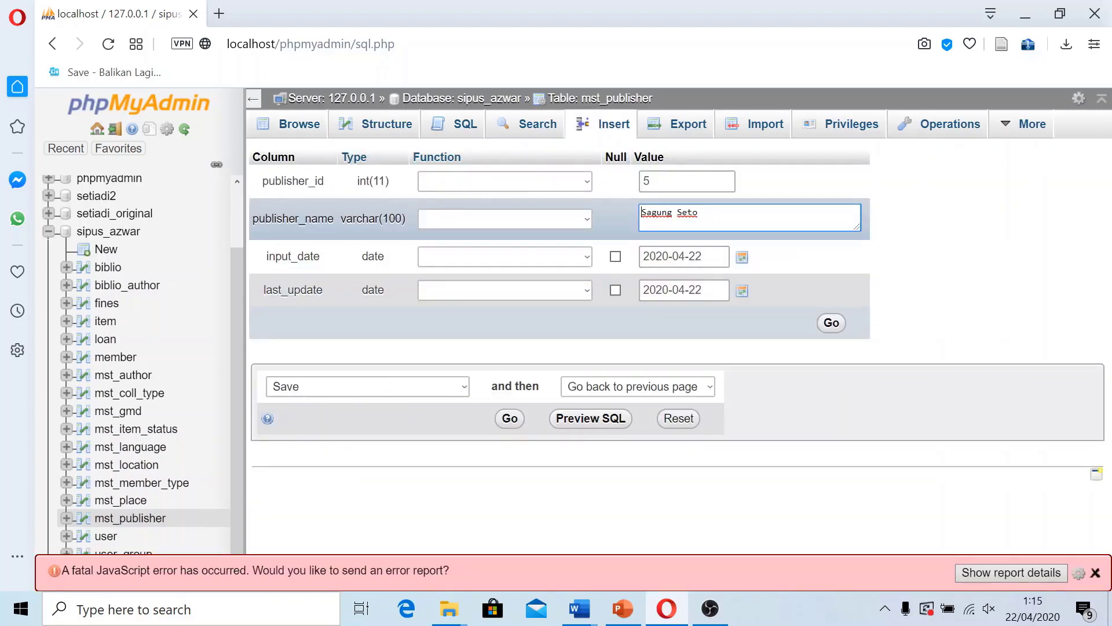
pyautogui.write('PT')
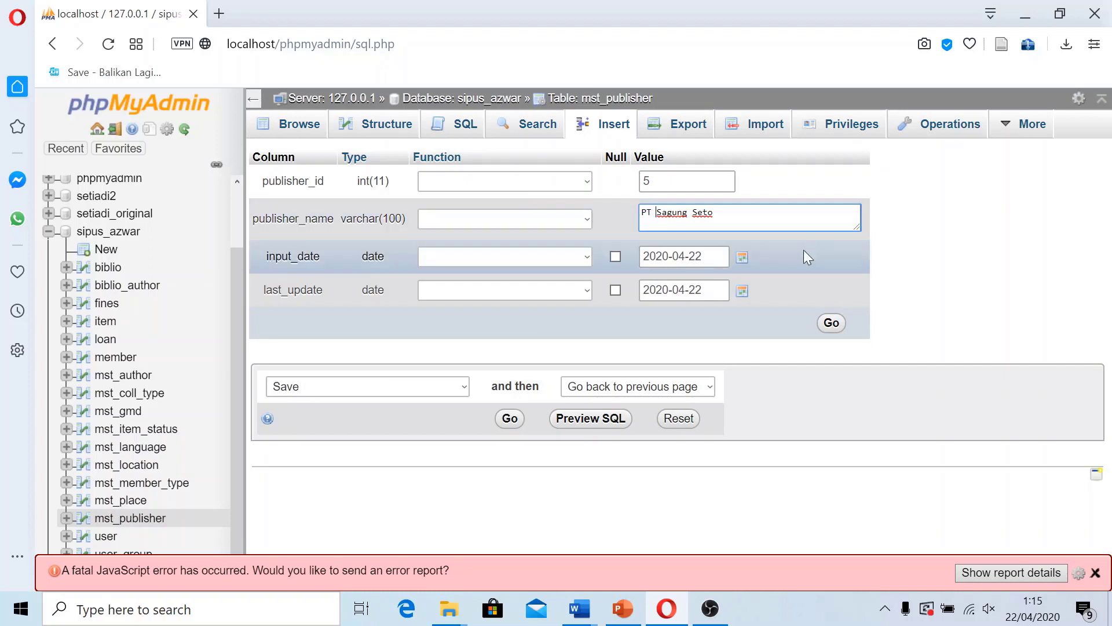
pyautogui.click(832, 324)
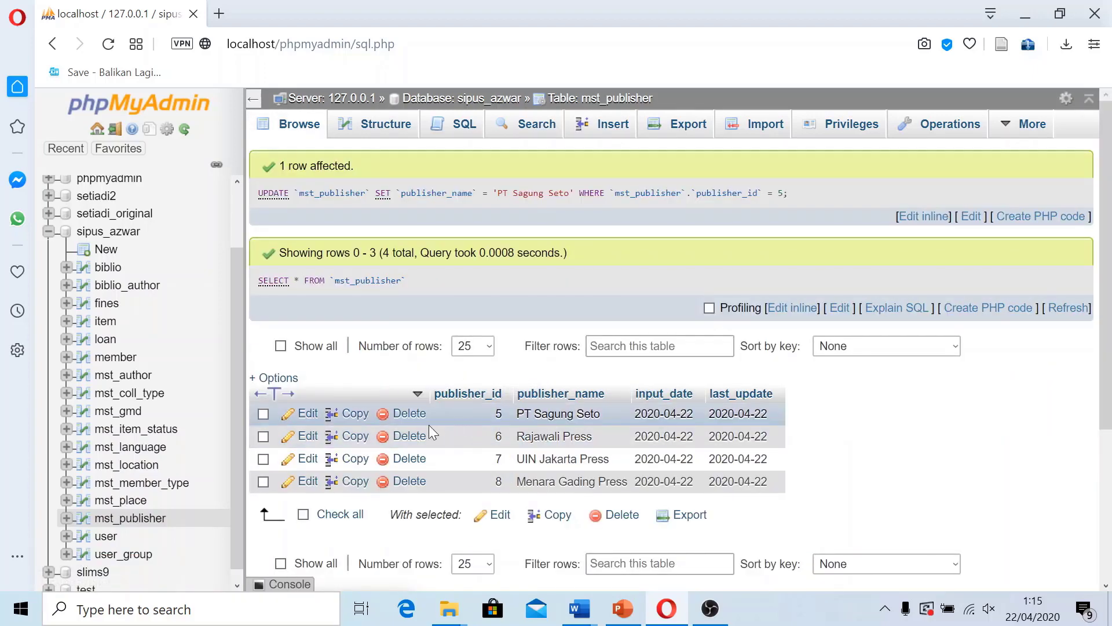
# Step: Review the rows of mst_publisher and look at the table's structure and indexes
pyautogui.scroll(-1, 431, 494)
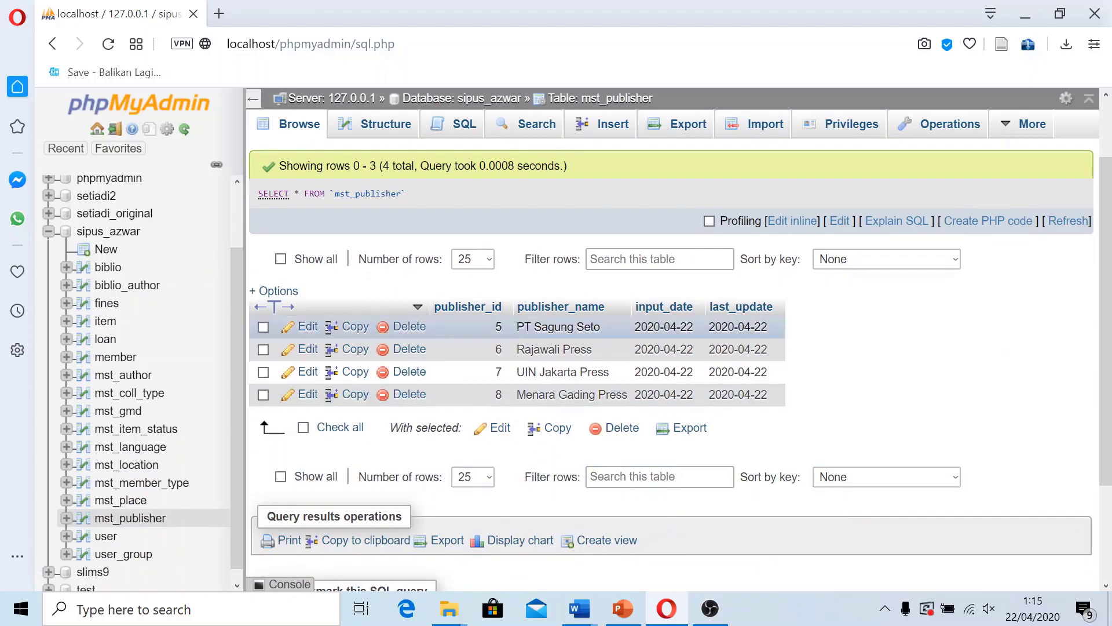
pyautogui.scroll(1, 430, 381)
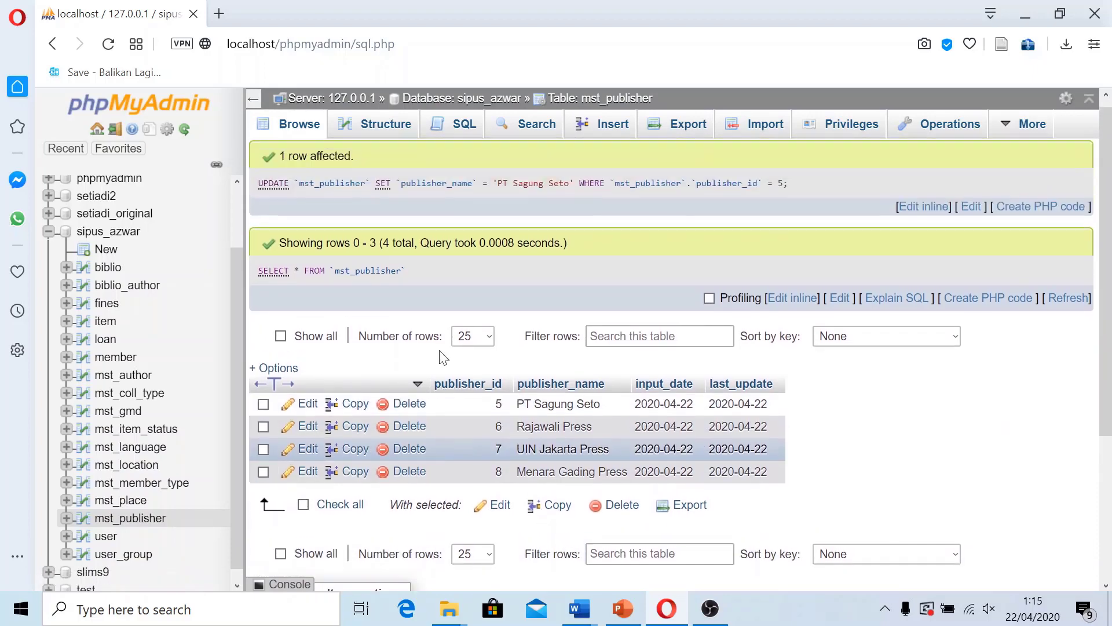
pyautogui.click(293, 123)
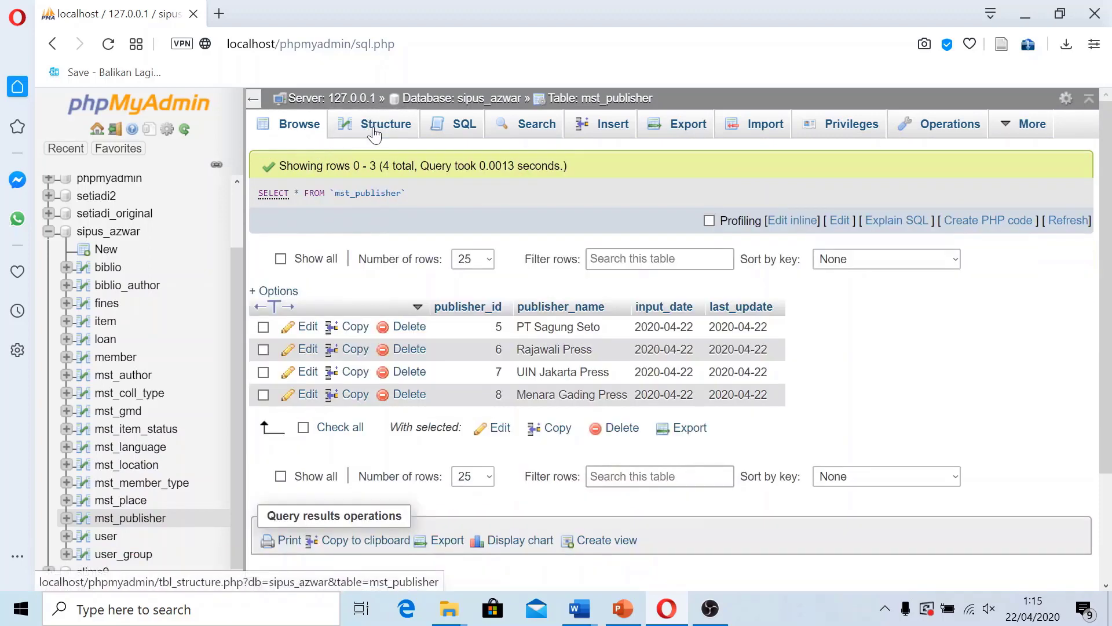
pyautogui.click(378, 129)
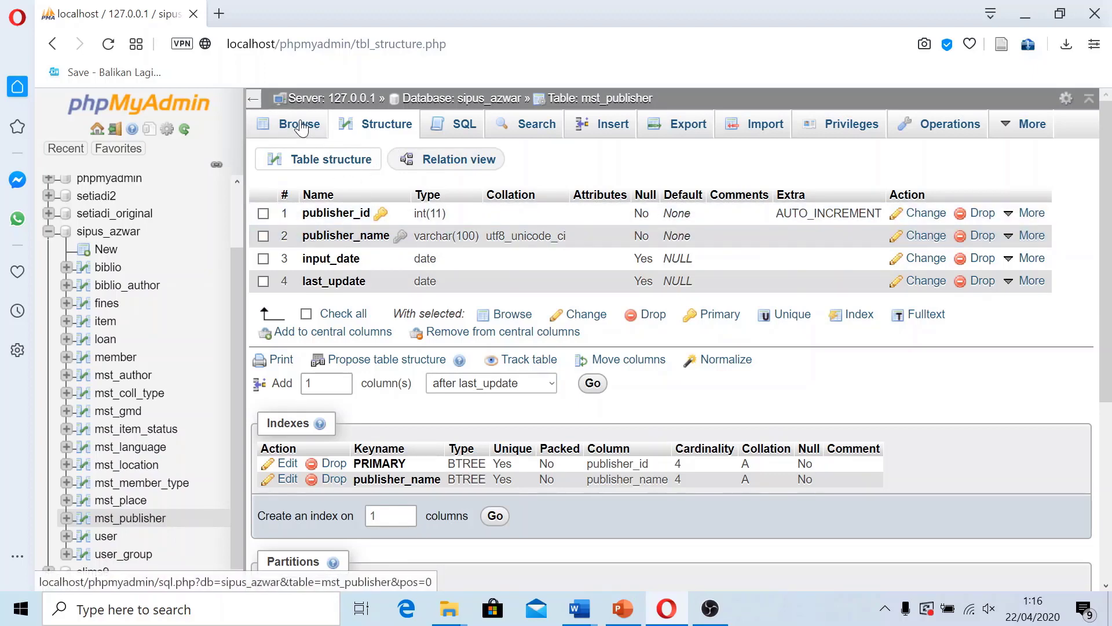
# Step: Start a new record in mst_publisher with publisher_name Mizan and the NOW function for input_date and last_update
pyautogui.click(603, 126)
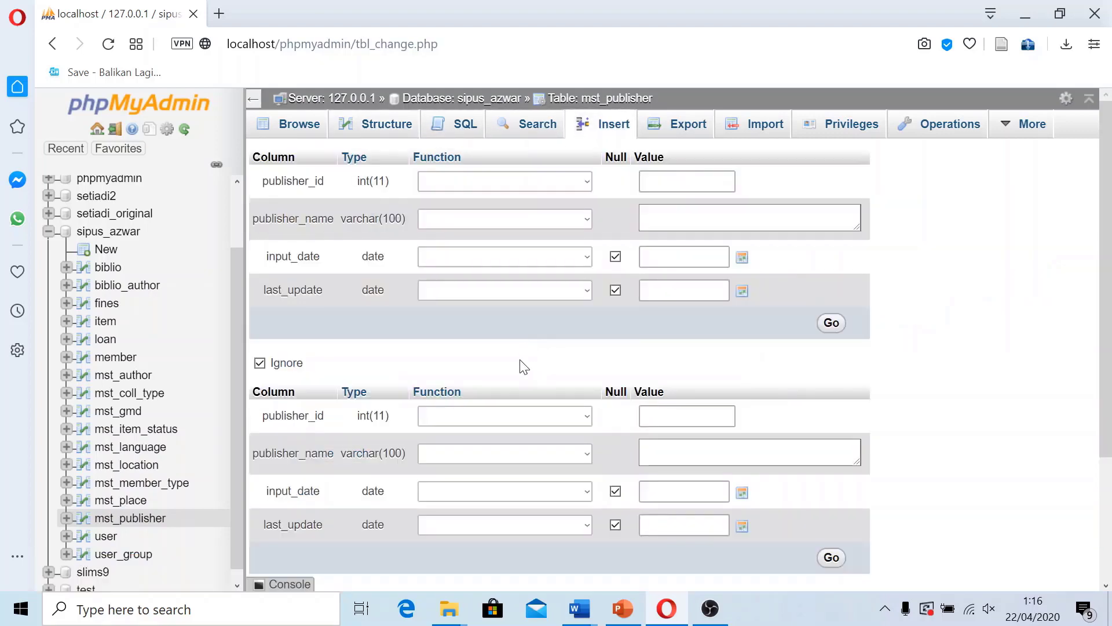
pyautogui.click(687, 181)
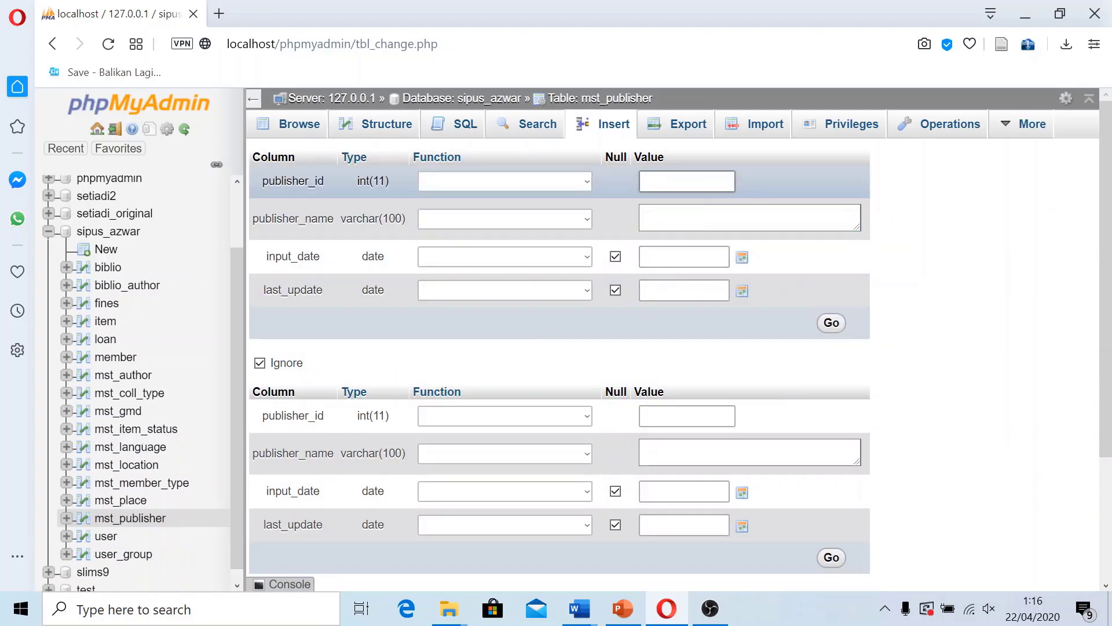
pyautogui.click(748, 218)
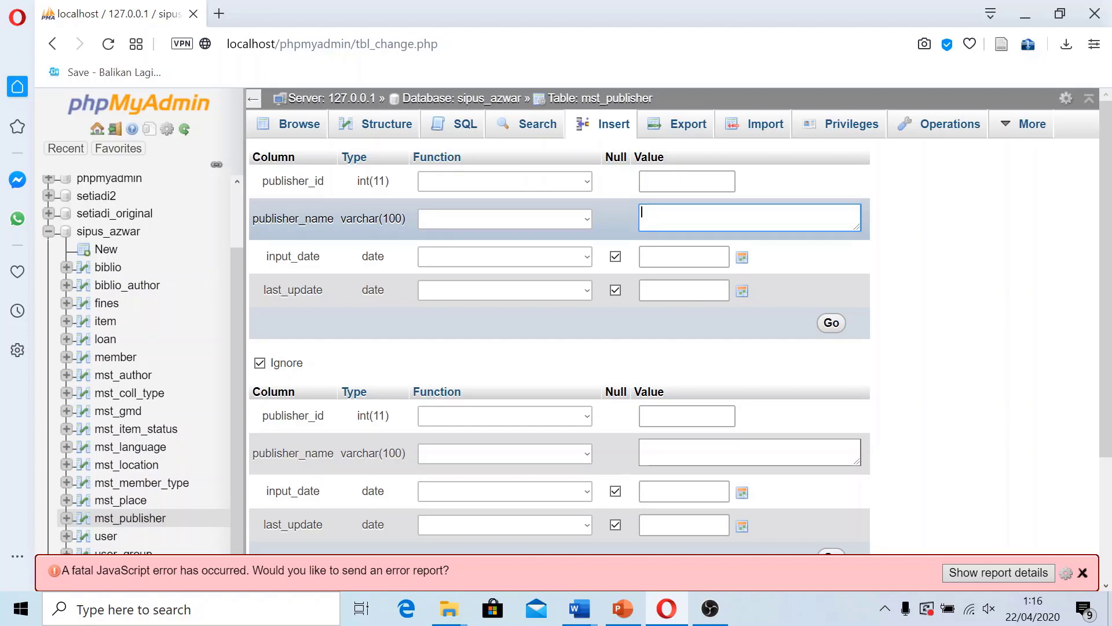
pyautogui.write('Mizan')
pyautogui.click(562, 256)
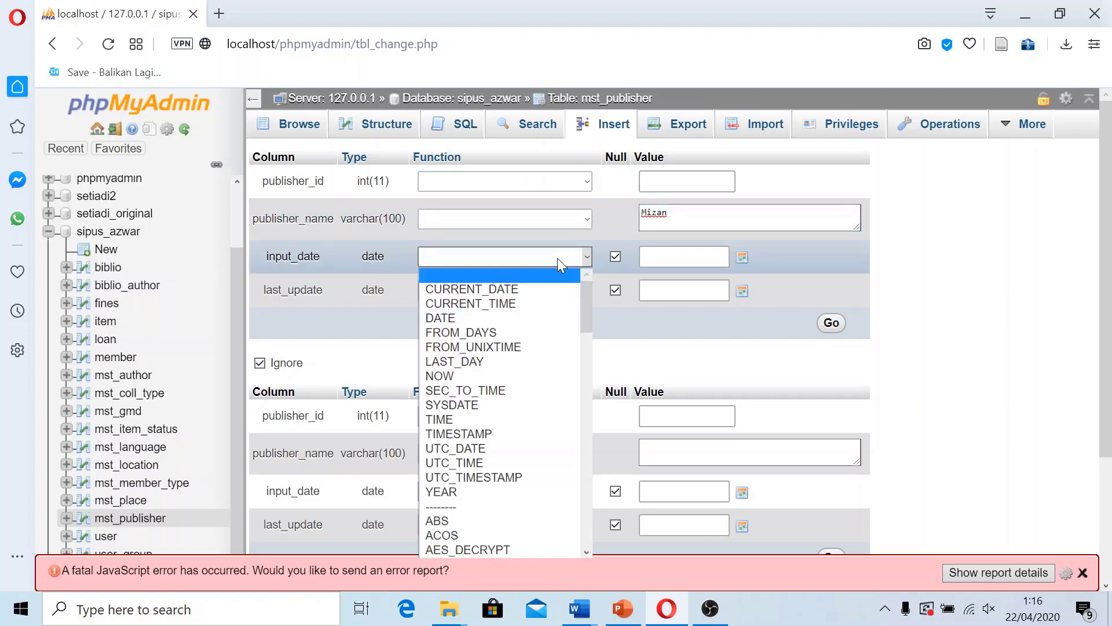
pyautogui.click(513, 376)
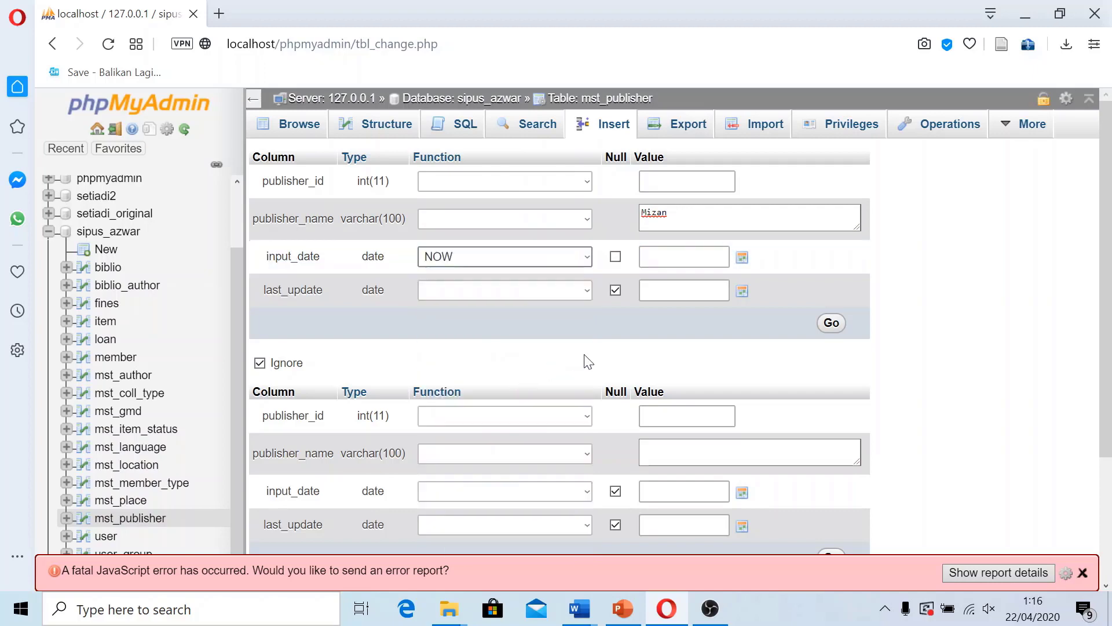
pyautogui.click(544, 293)
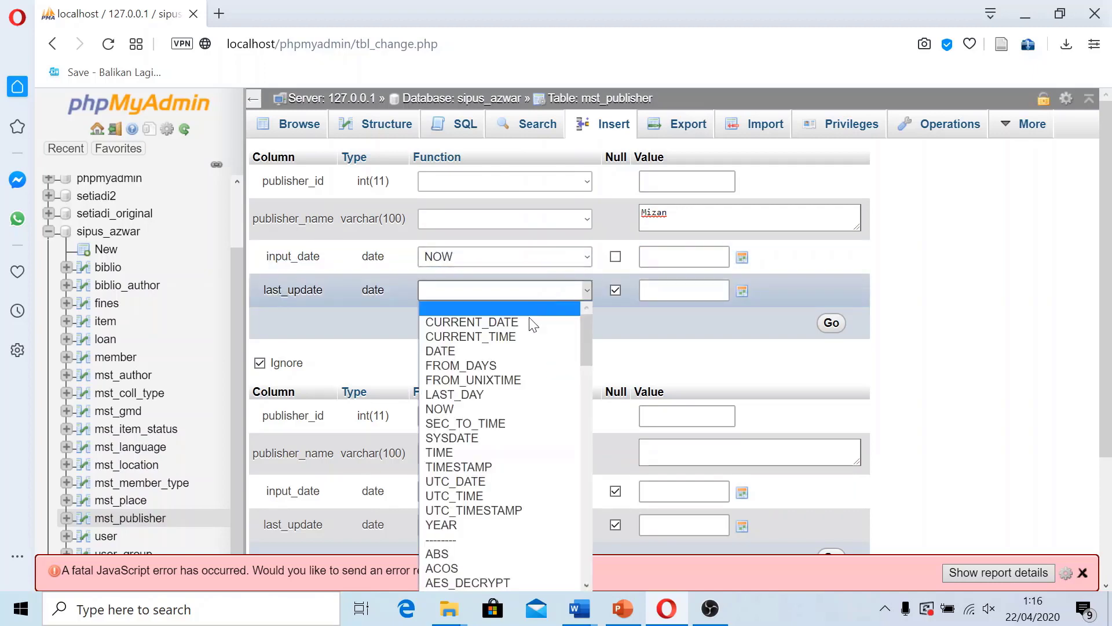
pyautogui.click(504, 409)
# Step: Submit the Mizan record and browse the rows of mst_publisher
pyautogui.scroll(-1, 875, 374)
pyautogui.click(856, 371)
pyautogui.scroll(1, 876, 371)
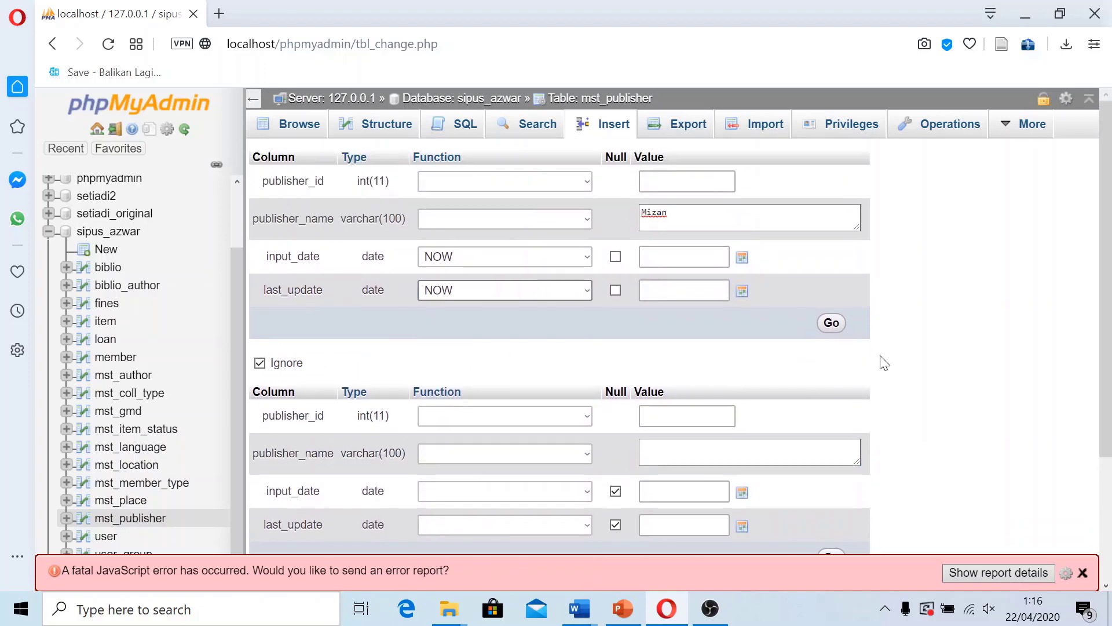
pyautogui.click(834, 324)
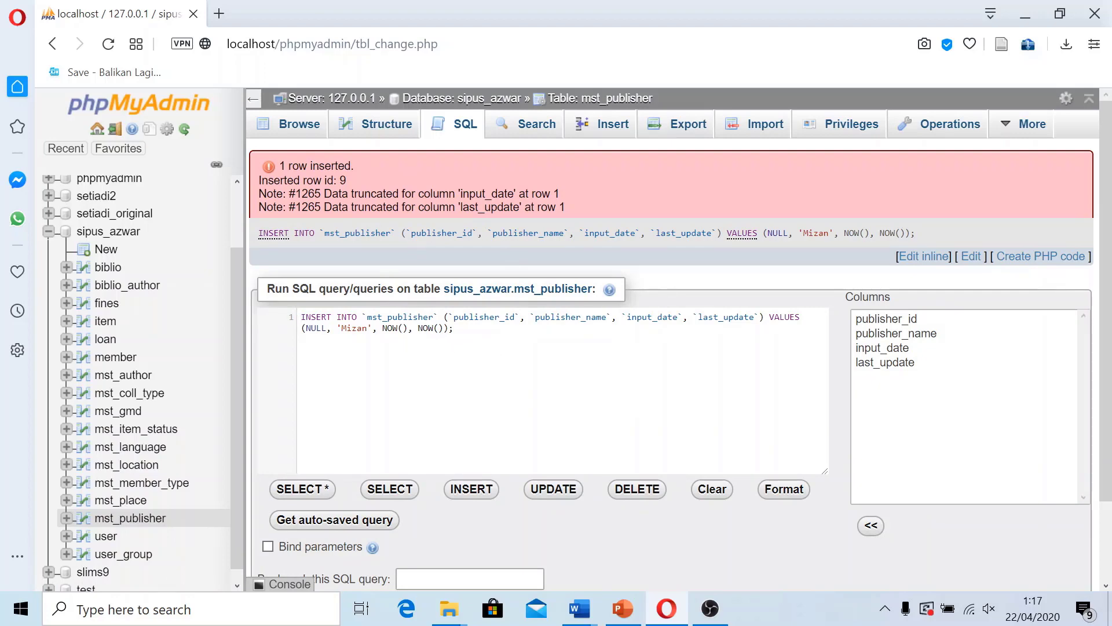
pyautogui.click(304, 123)
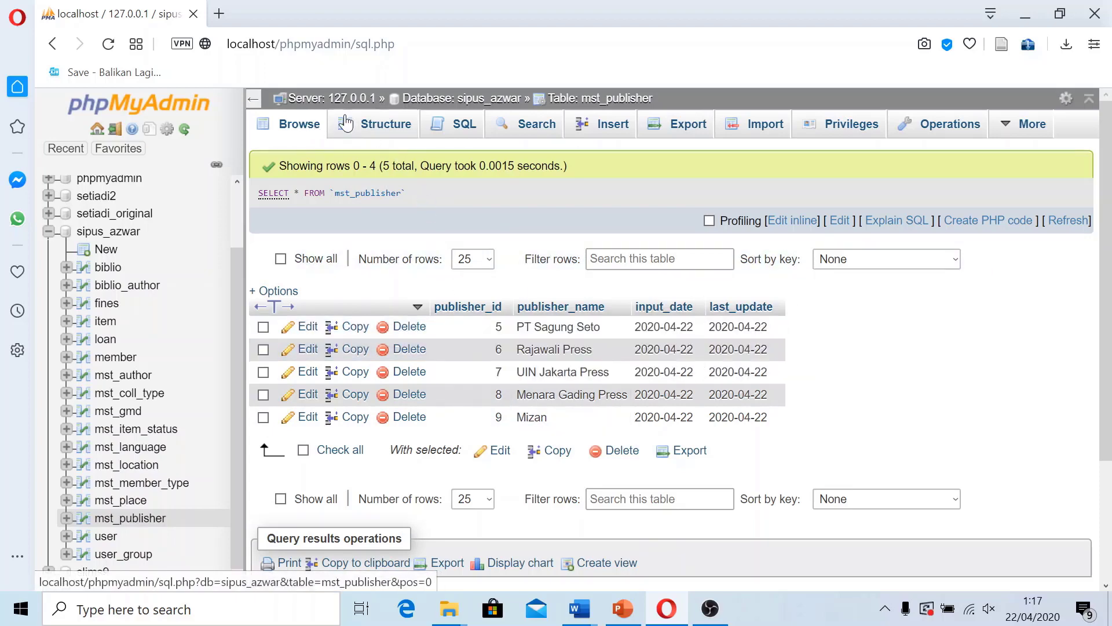
# Step: Try to insert a duplicate publisher_name Rajawali Press into mst_publisher, using NOW for input_date and last_update
pyautogui.click(615, 125)
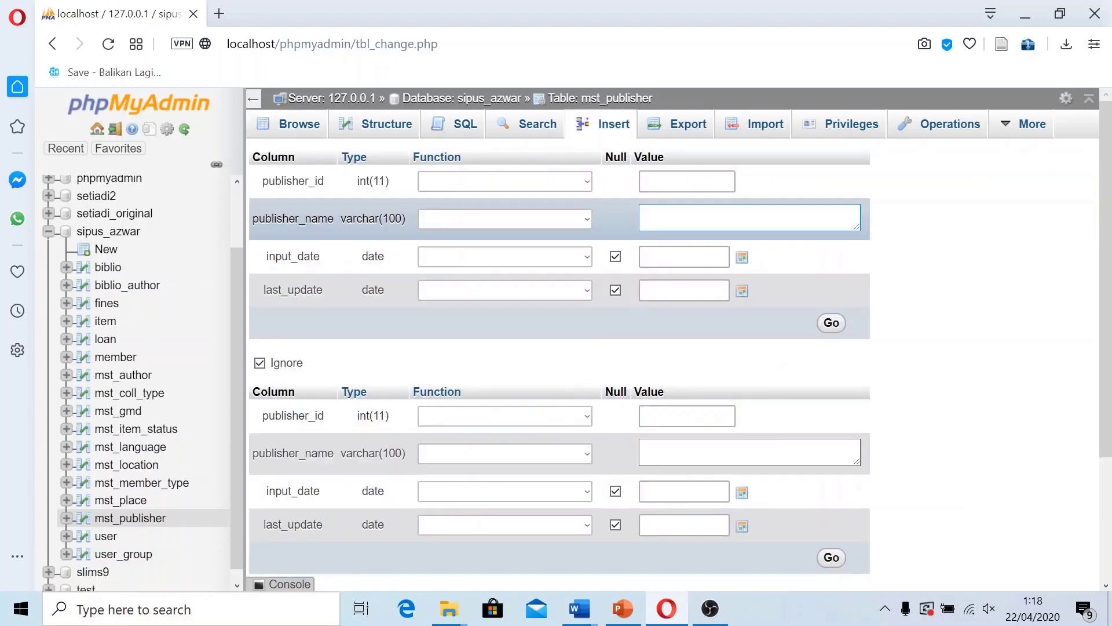
pyautogui.click(667, 218)
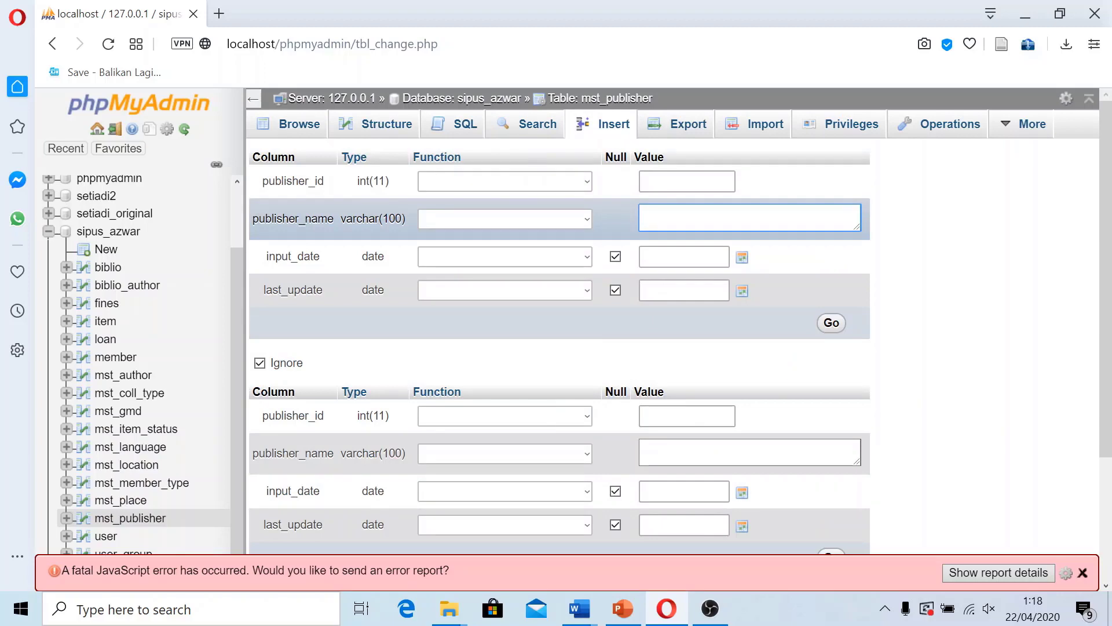
pyautogui.write('Rajawali Press')
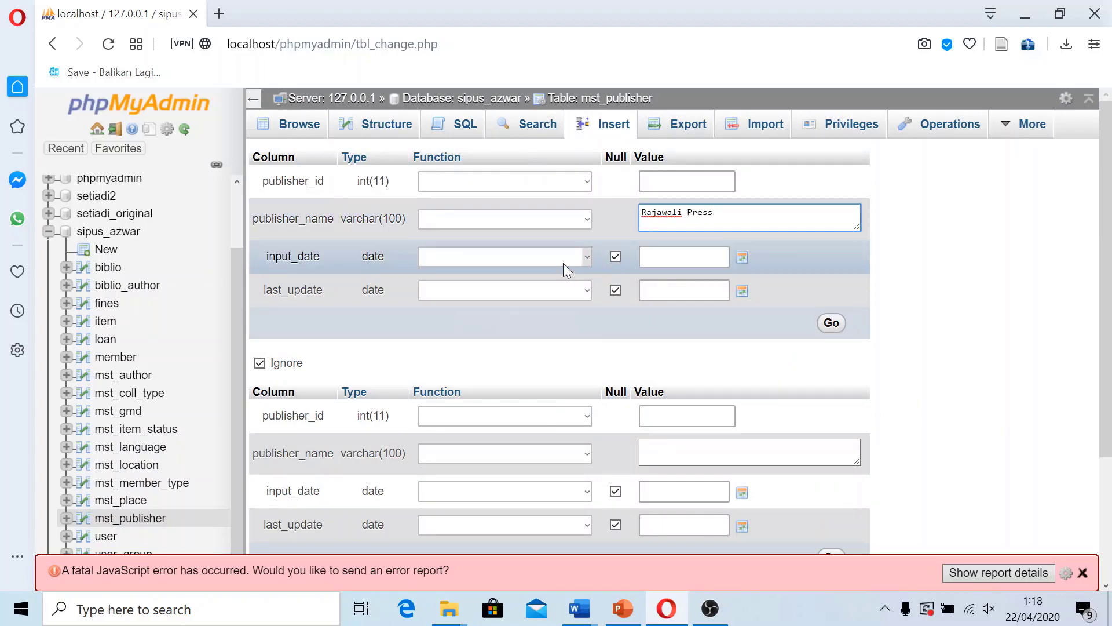
pyautogui.click(563, 263)
pyautogui.click(509, 319)
pyautogui.click(566, 290)
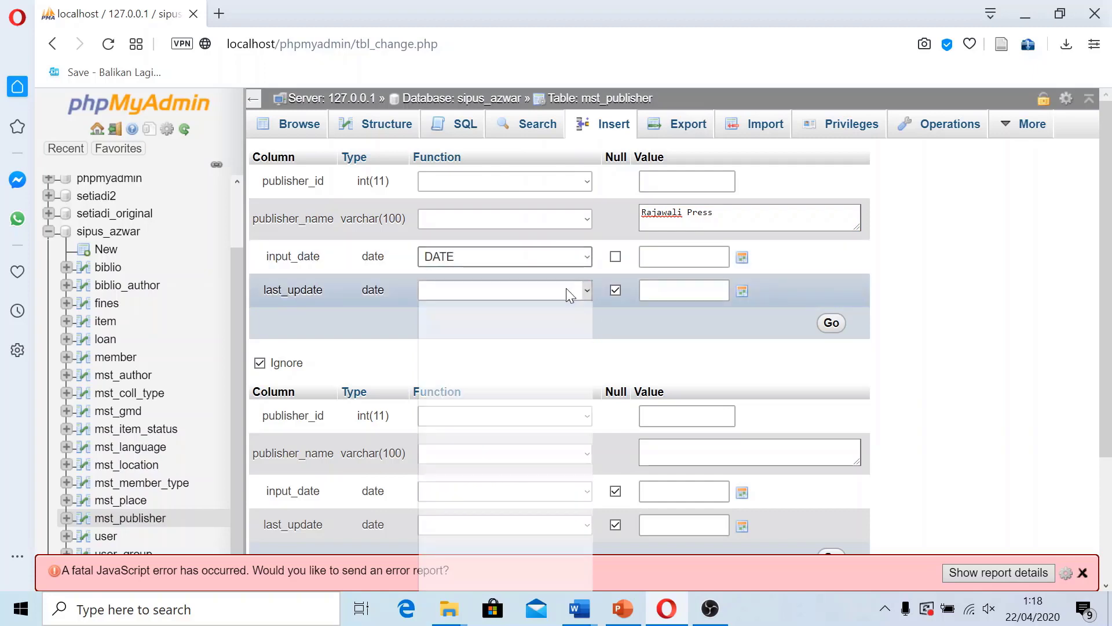
pyautogui.click(558, 256)
pyautogui.click(558, 257)
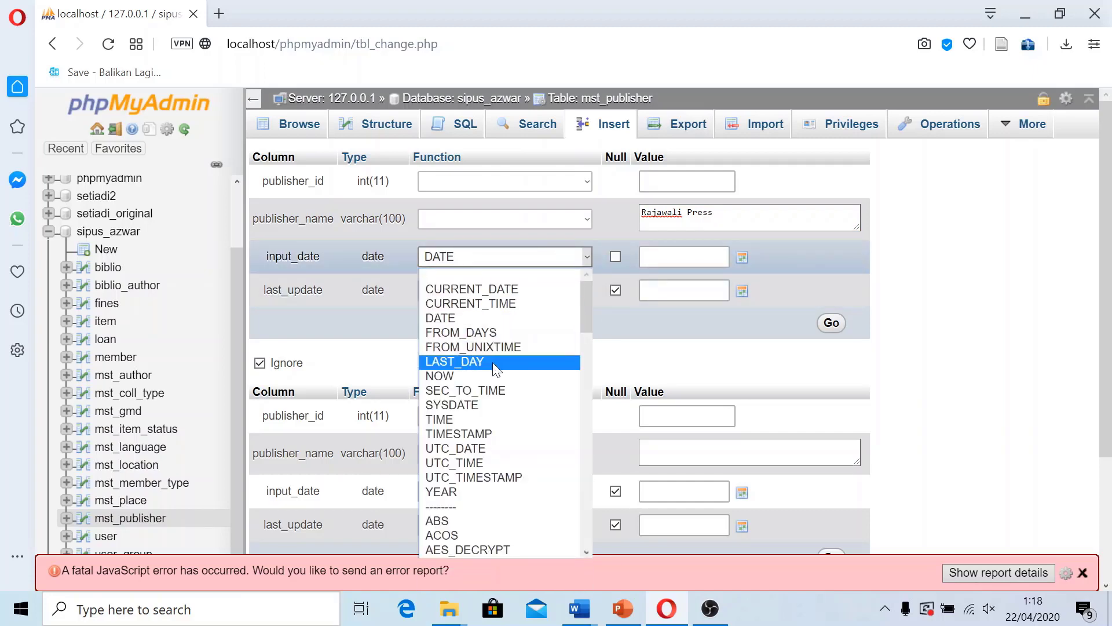
pyautogui.click(496, 376)
pyautogui.click(514, 292)
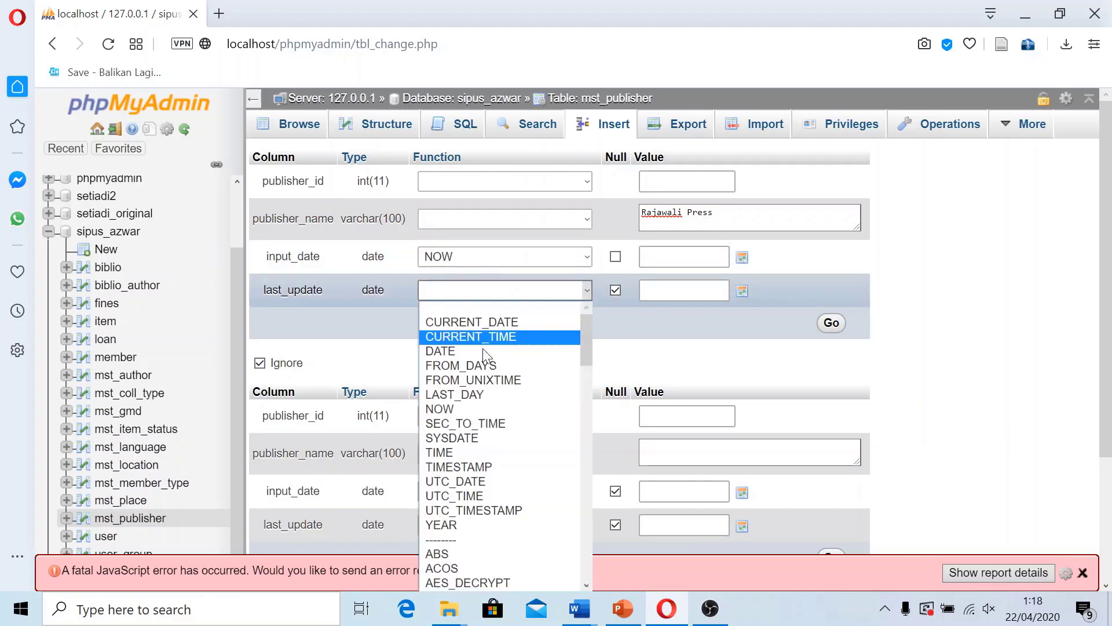
pyautogui.click(475, 408)
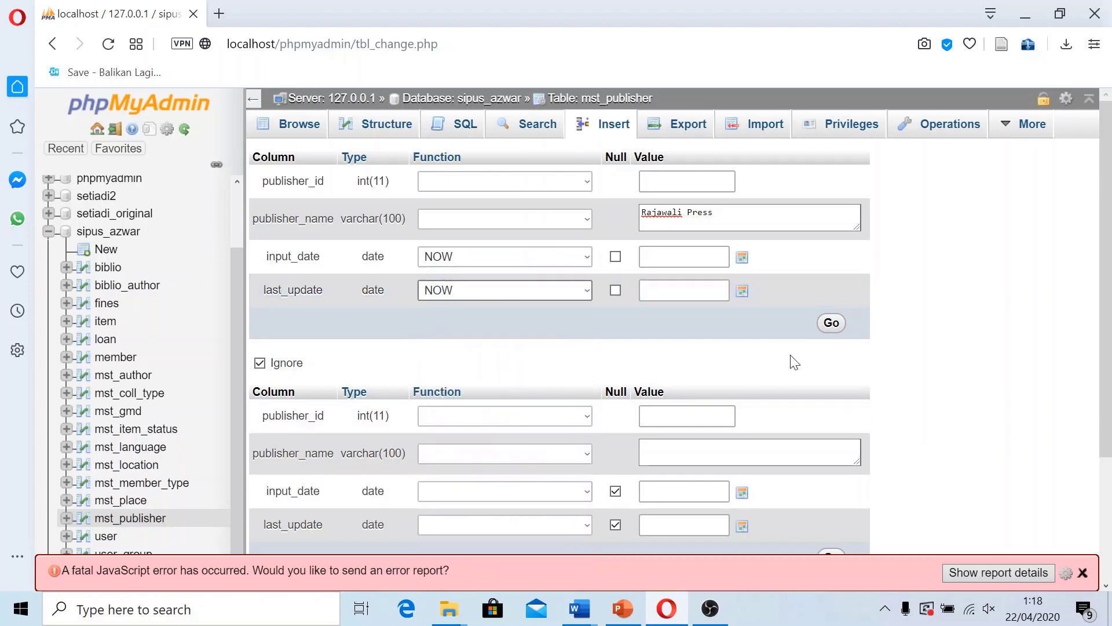
pyautogui.click(832, 328)
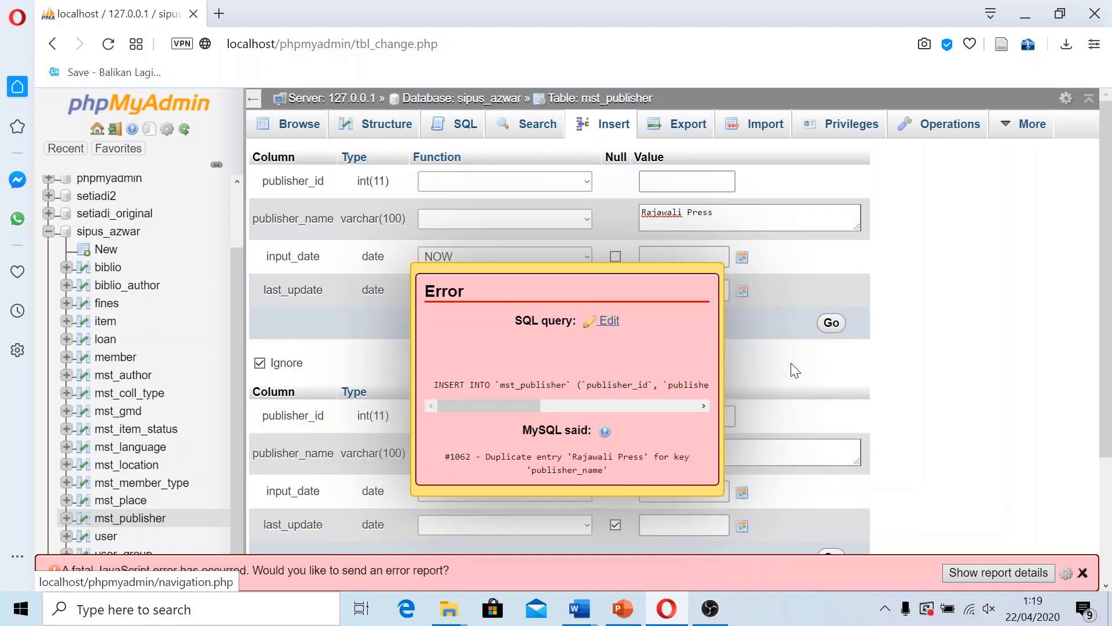
# Step: Examine the SQL query and the MySQL explanation in the error notice for the Rajawali Press insert
pyautogui.scroll(-3, 810, 546)
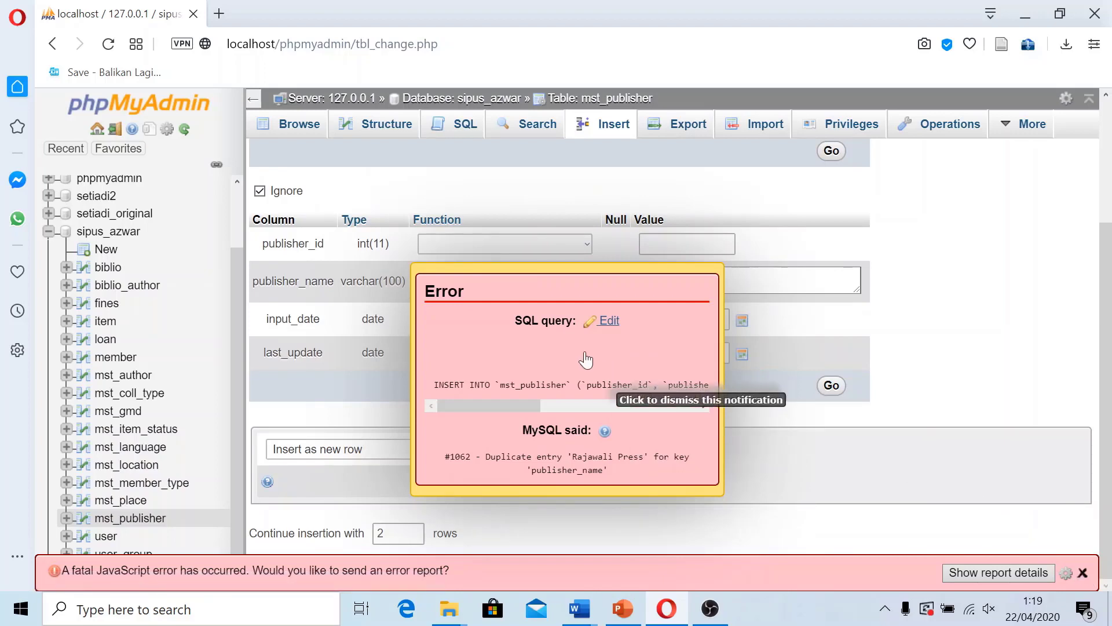
pyautogui.moveTo(522, 405); pyautogui.dragTo(600, 413)
pyautogui.scroll(3, 357, 196)
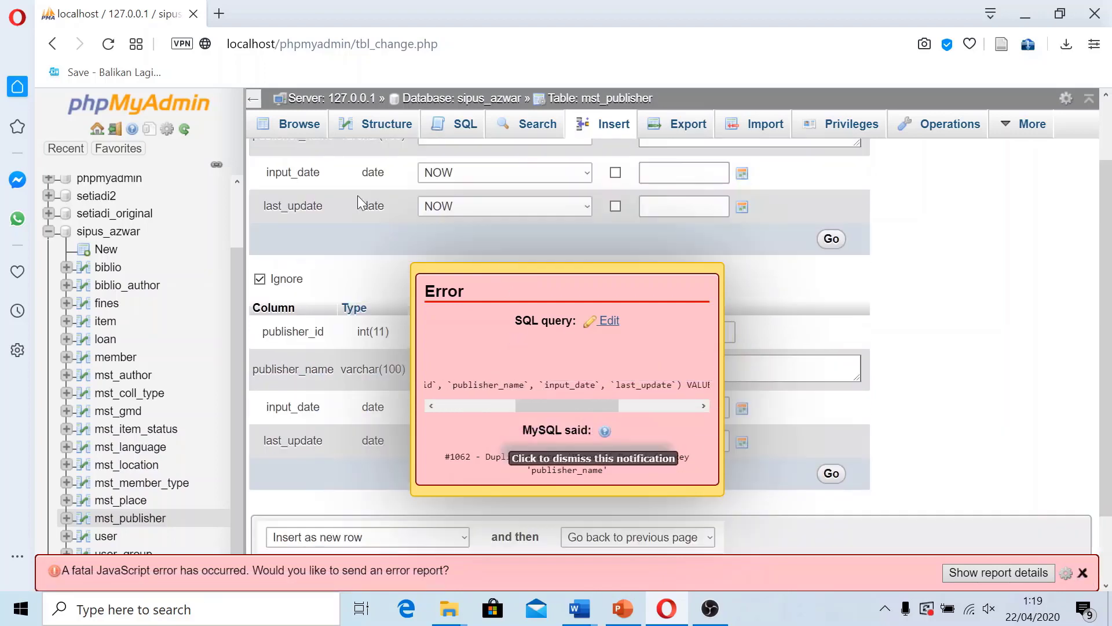
# Step: Leave the insert form and open the table overview of the sipus_azwar database, reloading its address
pyautogui.scroll(-3, 379, 321)
pyautogui.scroll(-1, 222, 519)
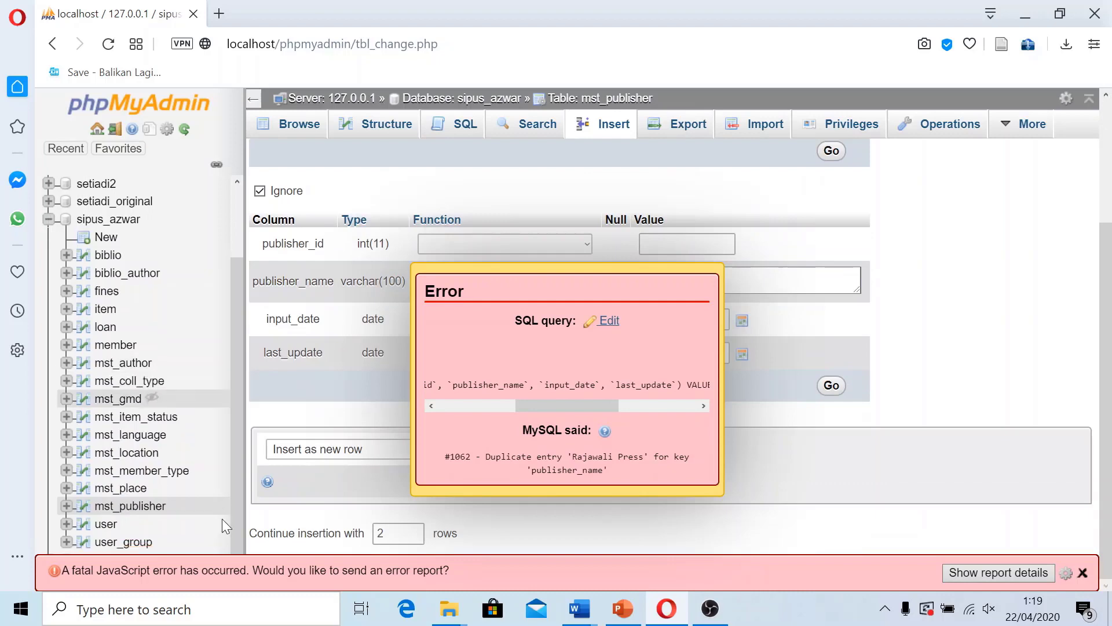
pyautogui.scroll(3, 228, 214)
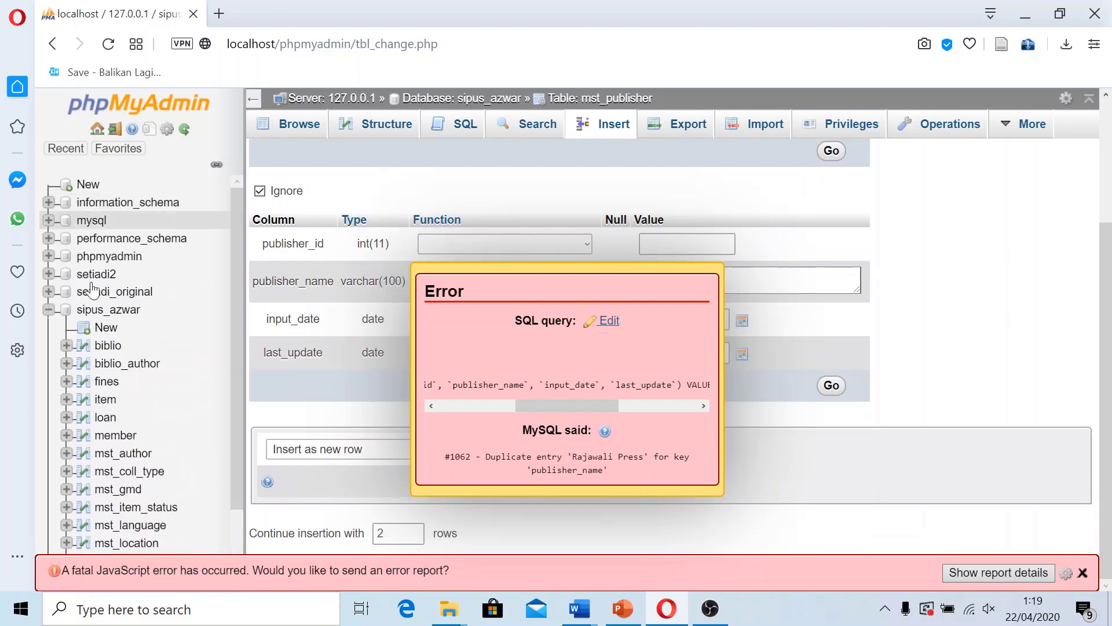
pyautogui.click(102, 315)
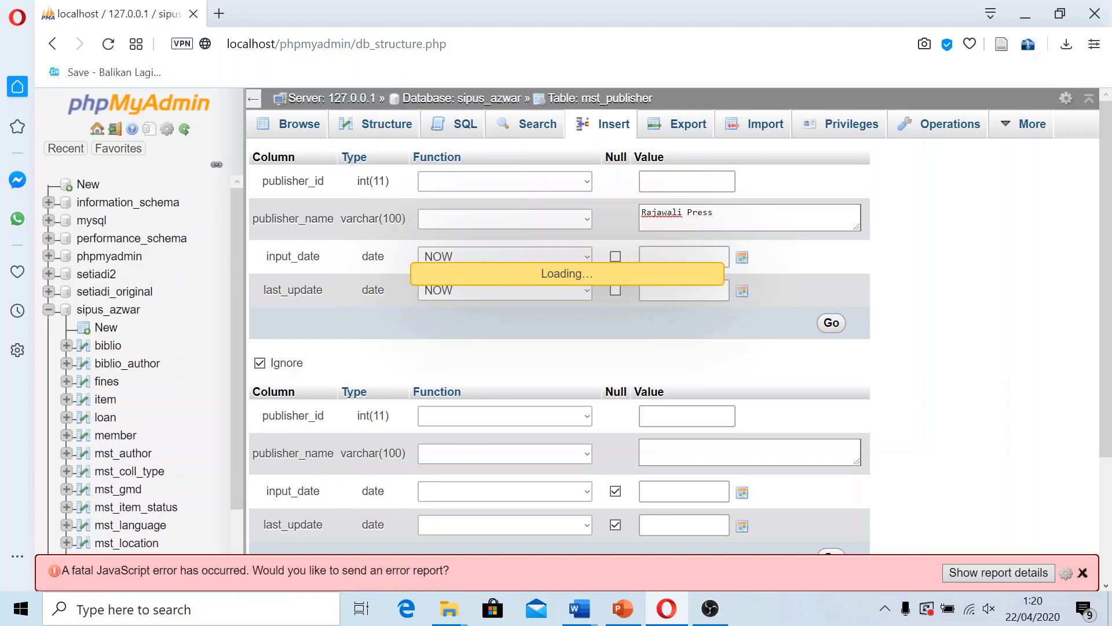
pyautogui.click(404, 47)
pyautogui.click(595, 44)
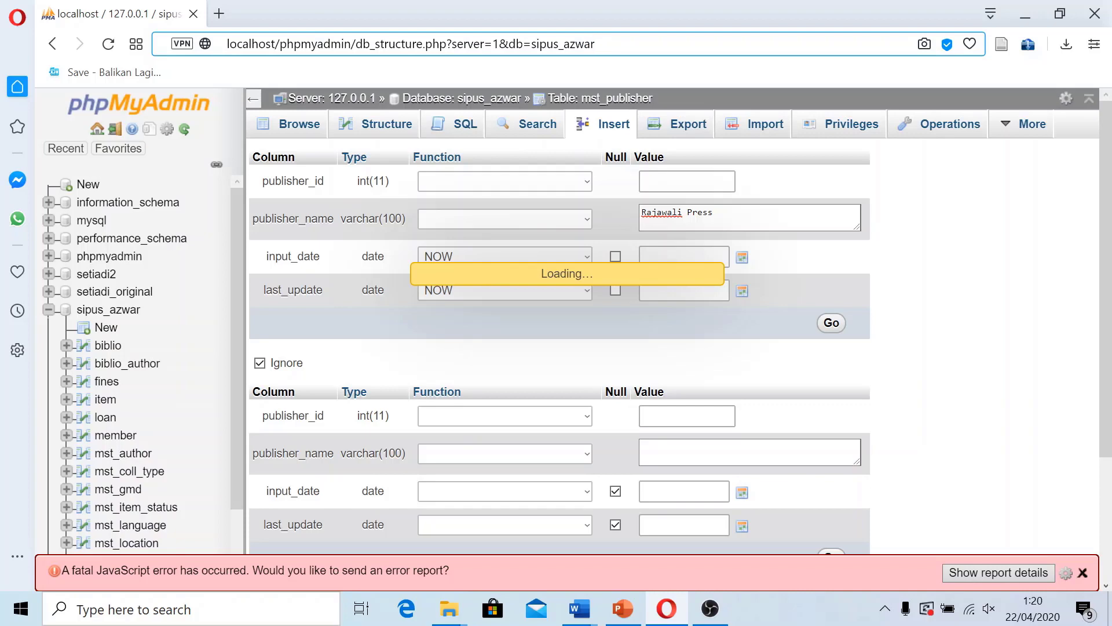
pyautogui.press('Return')
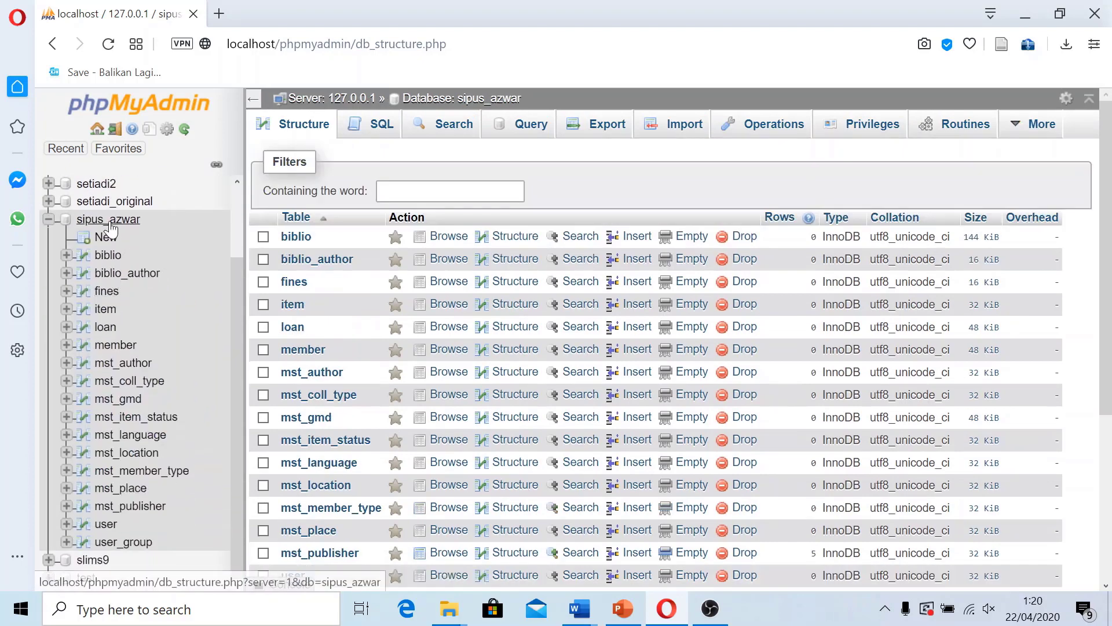
# Step: Open the sipus_azwar table overview and browse the rows of mst_publisher
pyautogui.click(111, 227)
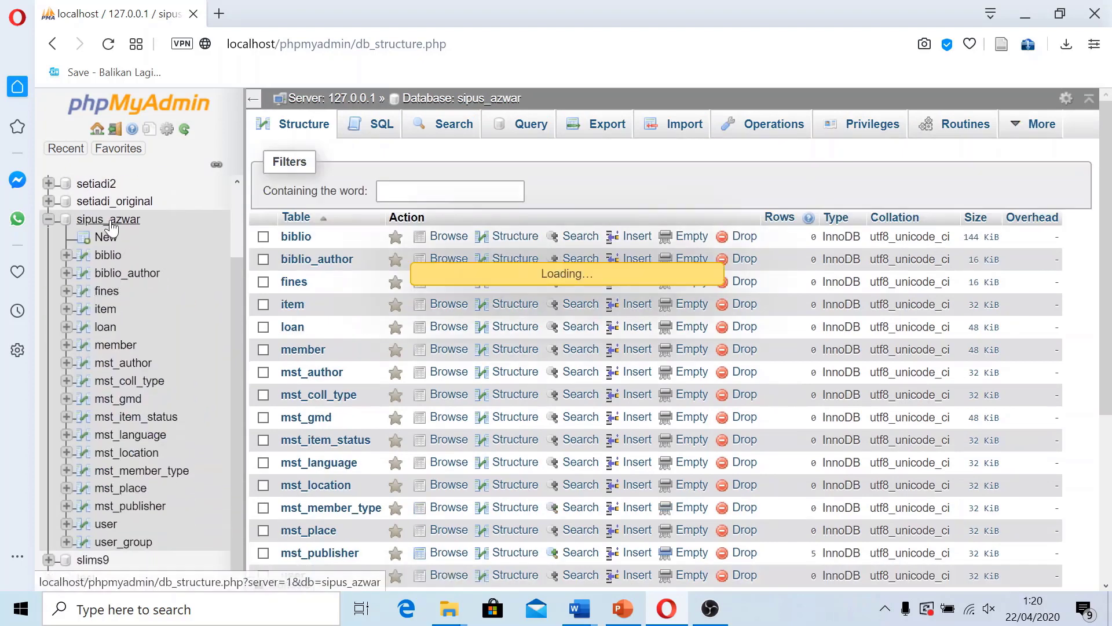
pyautogui.click(111, 227)
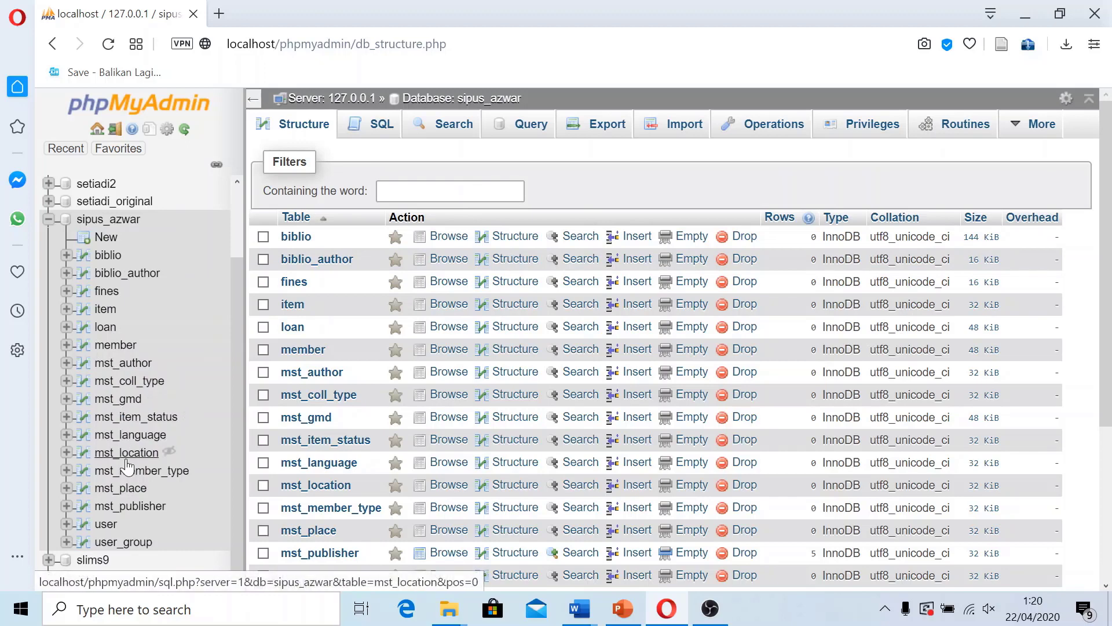
pyautogui.click(131, 506)
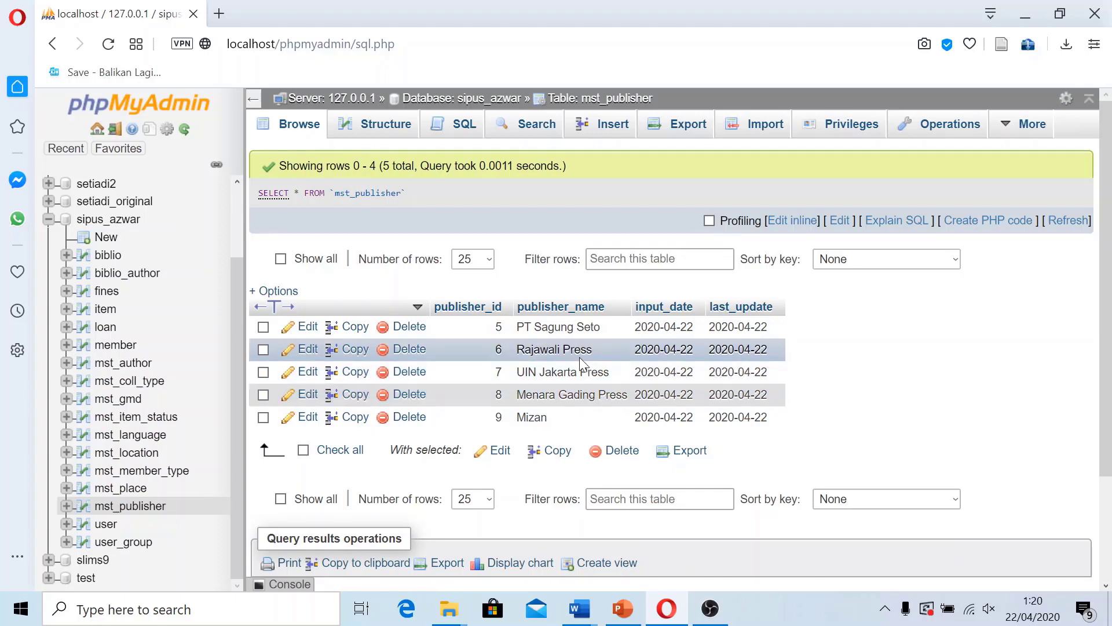
# Step: Open the biblio table and start a new record, leaving biblio_id and gmd_id empty
pyautogui.click(108, 258)
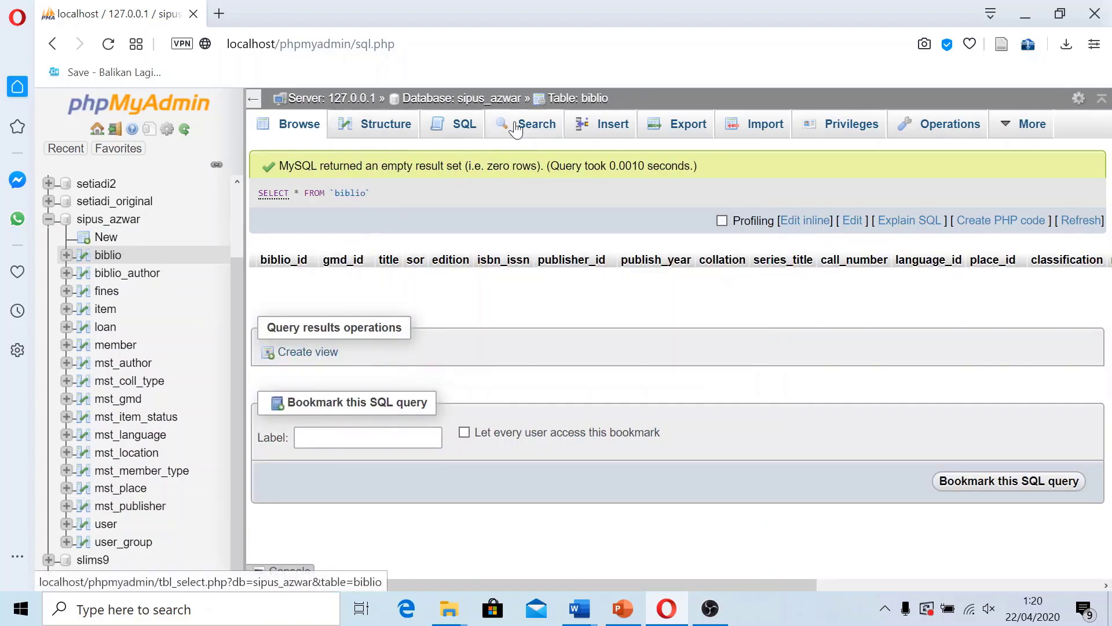
pyautogui.click(612, 124)
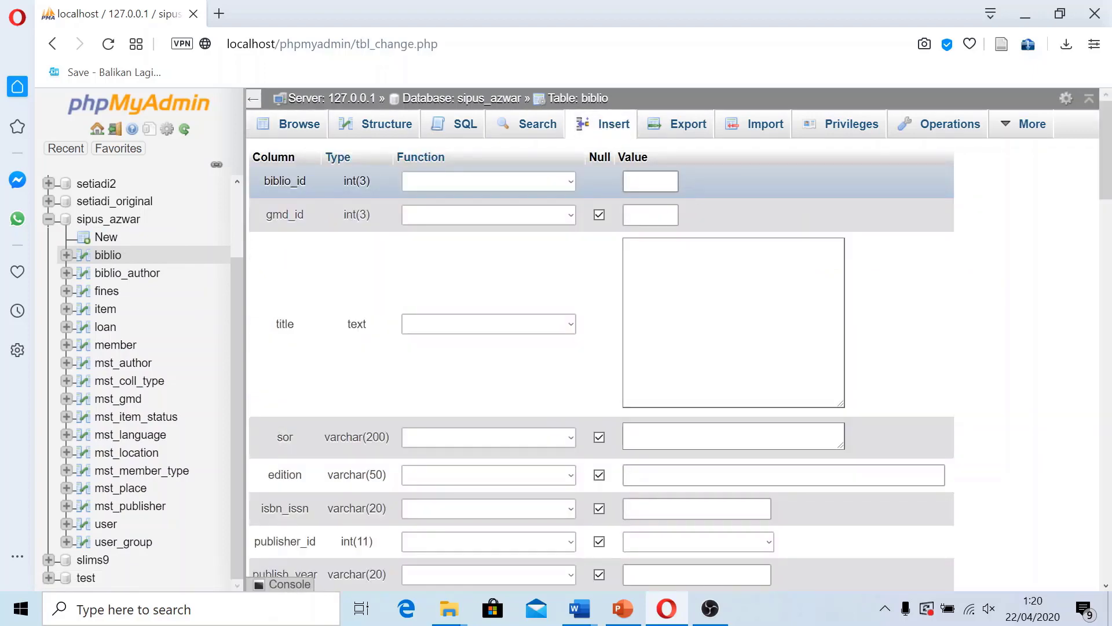
pyautogui.click(652, 183)
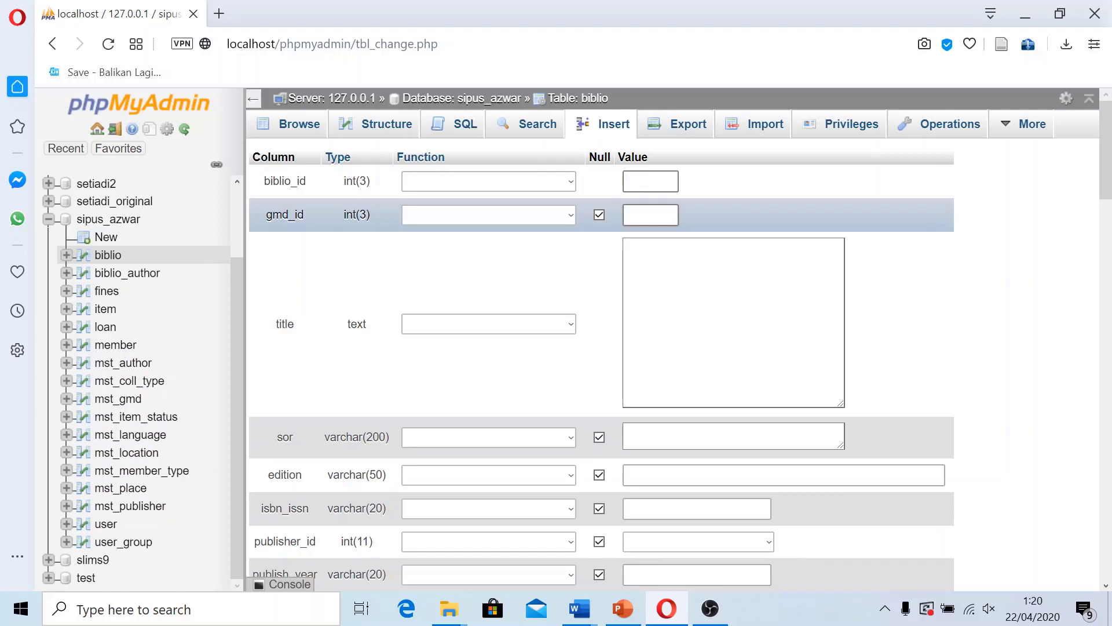
pyautogui.click(651, 215)
pyautogui.click(645, 242)
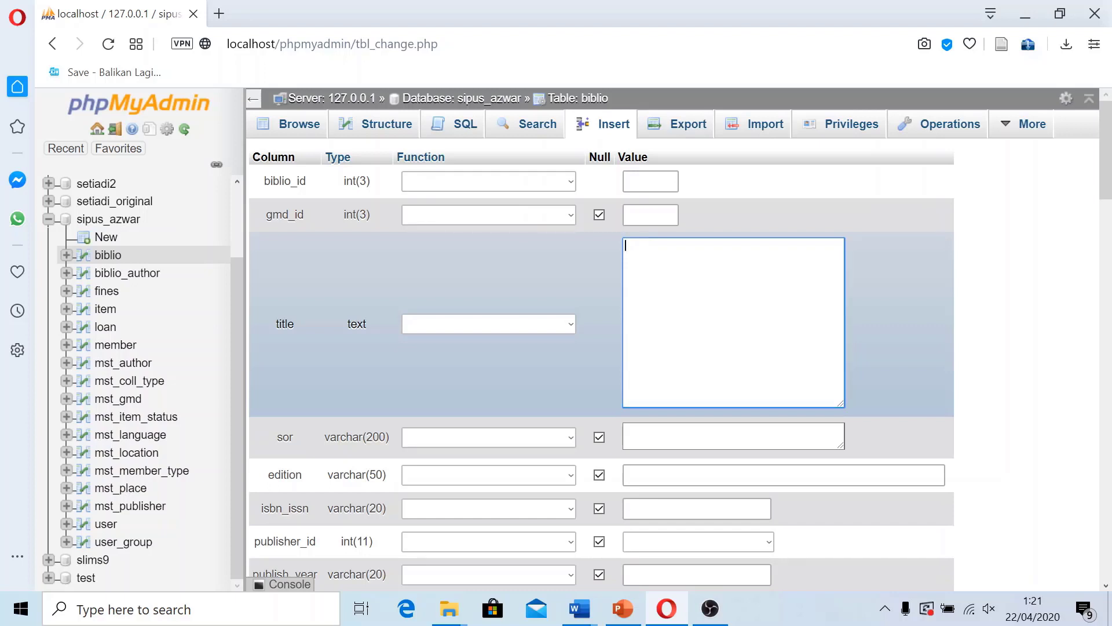
# Step: Enter "Pengantar database dan Jaringan komputer" as the title of the new biblio record
pyautogui.write('day')
pyautogui.press('BackSpace')
pyautogui.press('BackSpace')
pyautogui.press('BackSpace')
pyautogui.write('ini adal')
pyautogui.press('BackSpace')
pyautogui.press('BackSpace')
pyautogui.press('BackSpace')
pyautogui.press('BackSpace')
pyautogui.press('BackSpace')
pyautogui.press('BackSpace')
pyautogui.write('Pengantar database dan Jaringa')
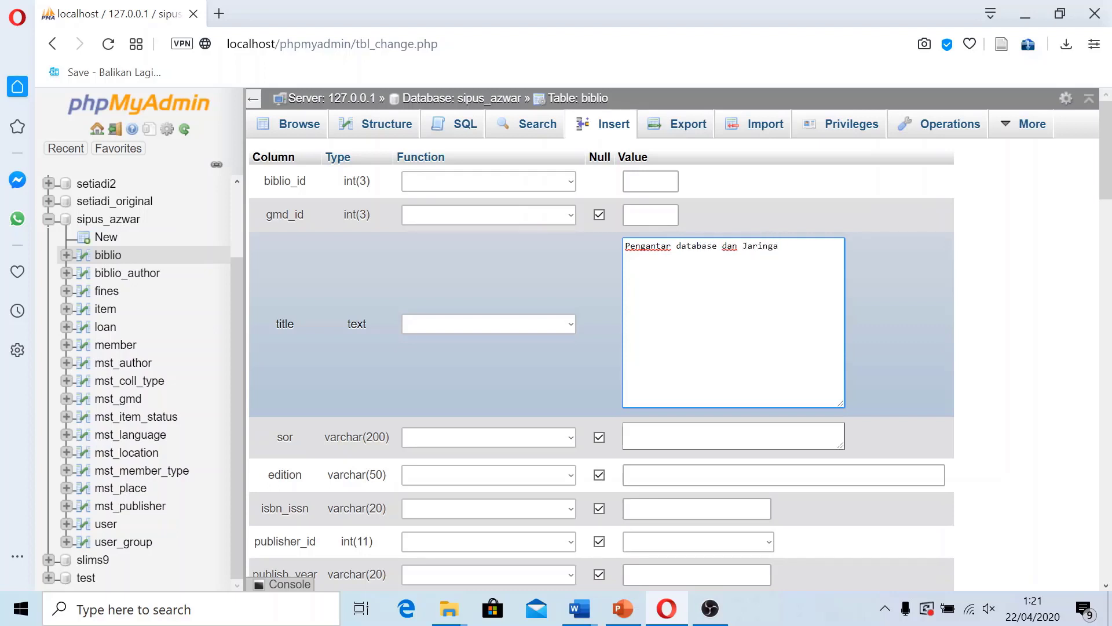
pyautogui.write('kn komputer')
pyautogui.scroll(-1, 492, 331)
pyautogui.scroll(-1, 495, 388)
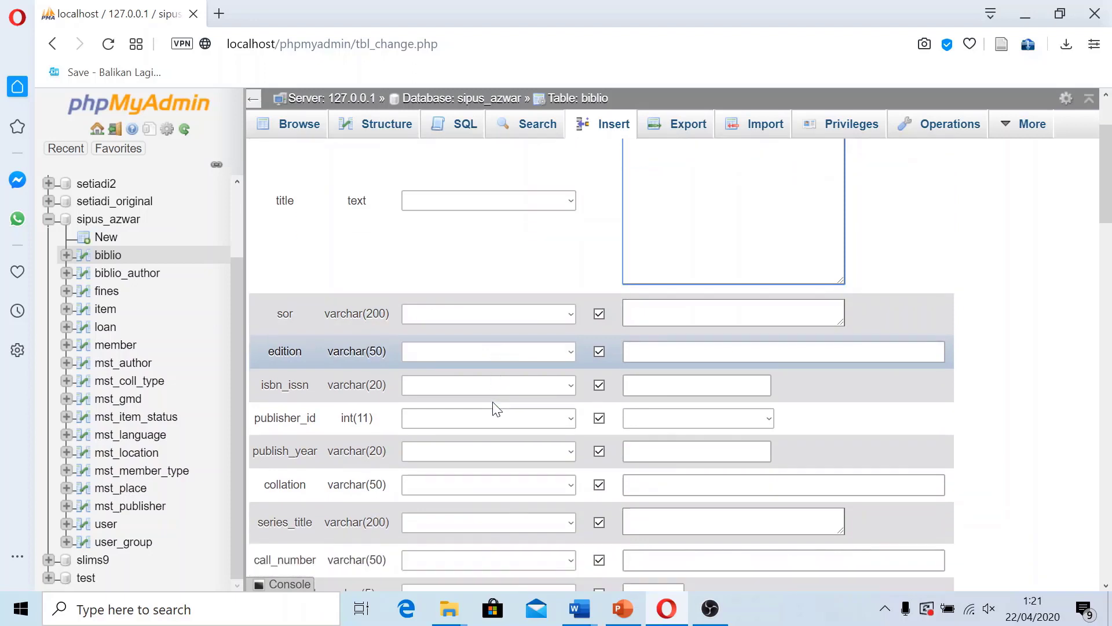
pyautogui.scroll(2, 581, 266)
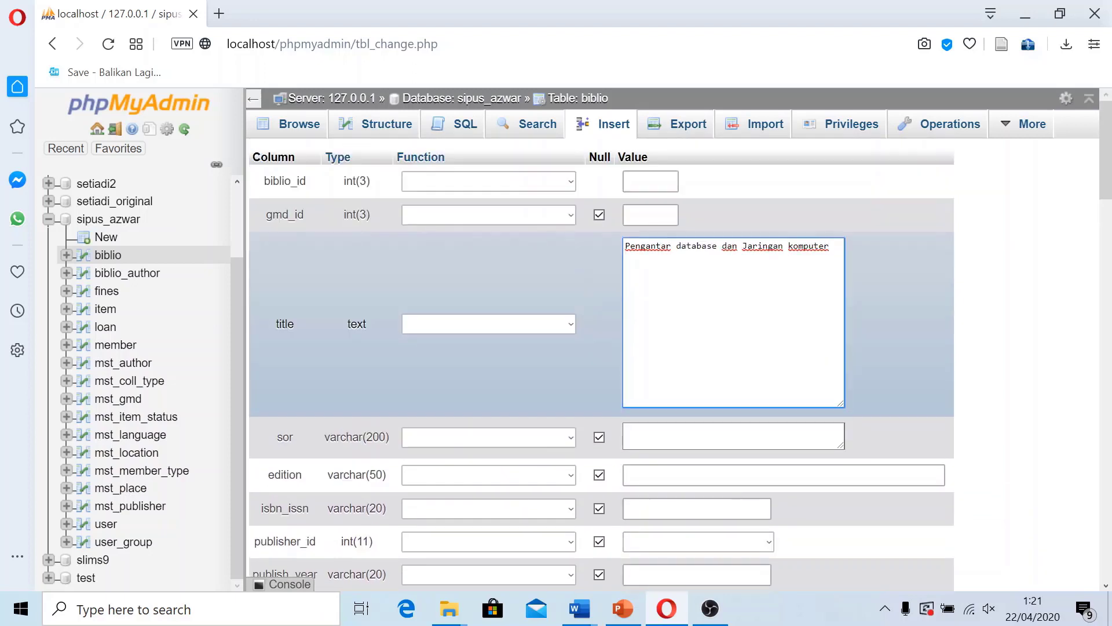
# Step: Choose PT Sagung Seto - 5 as the publisher_id of the new biblio record
pyautogui.scroll(-1, 603, 276)
pyautogui.scroll(-1, 603, 276)
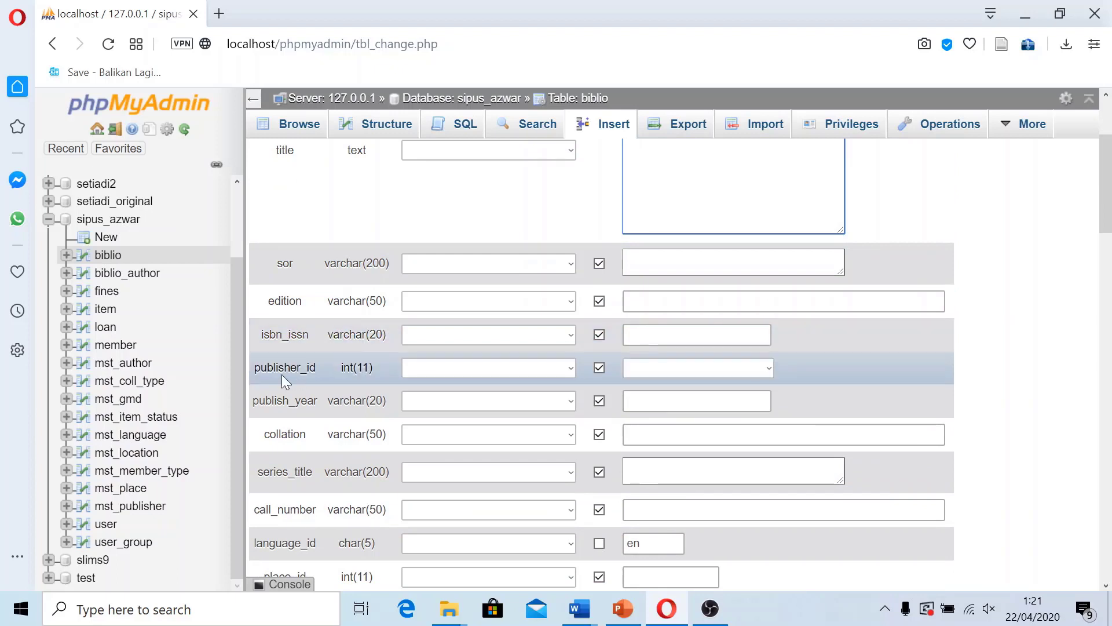
pyautogui.click(770, 370)
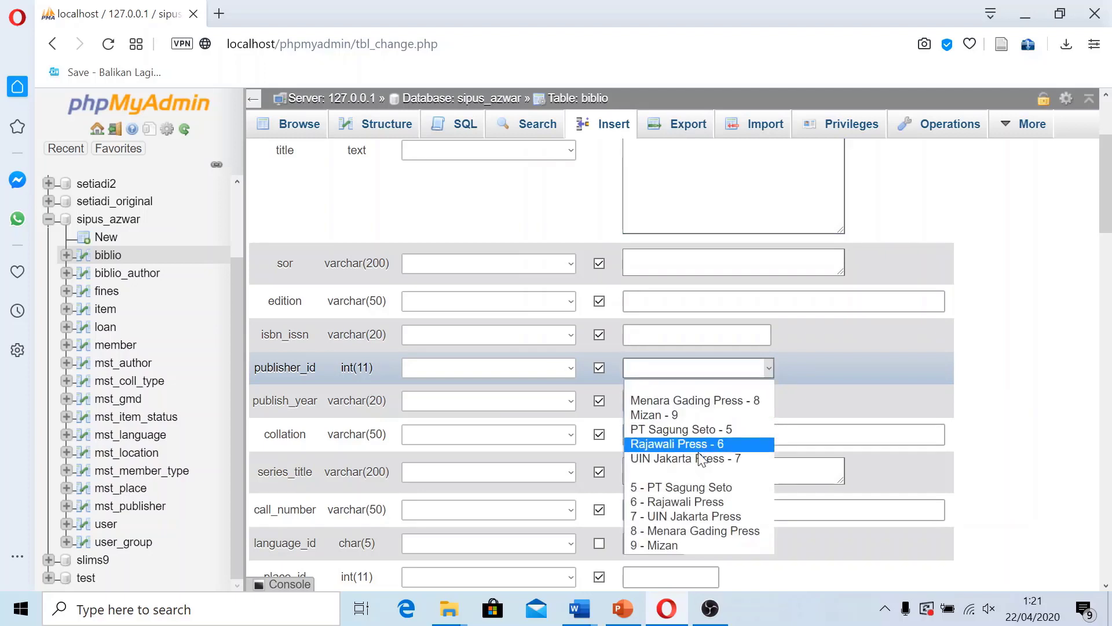
pyautogui.click(769, 369)
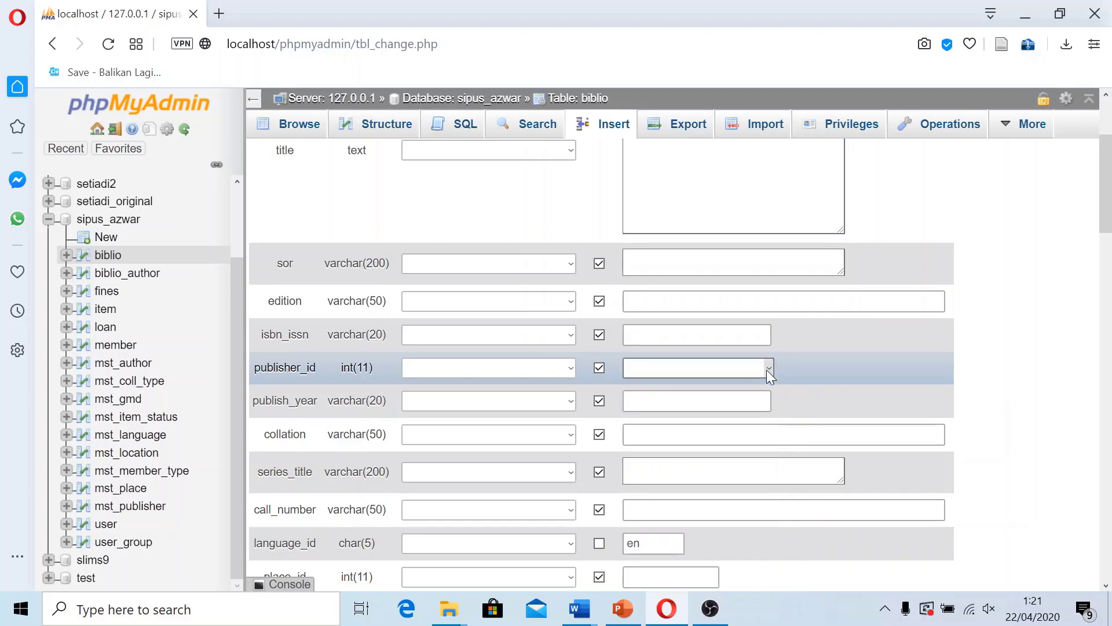
pyautogui.click(767, 370)
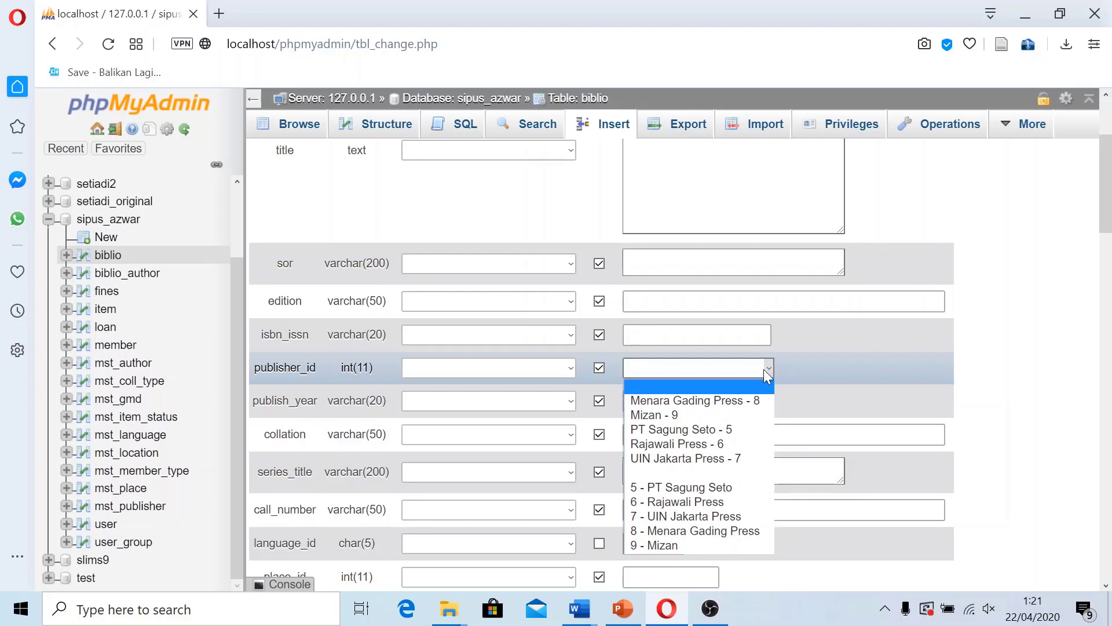
pyautogui.click(690, 429)
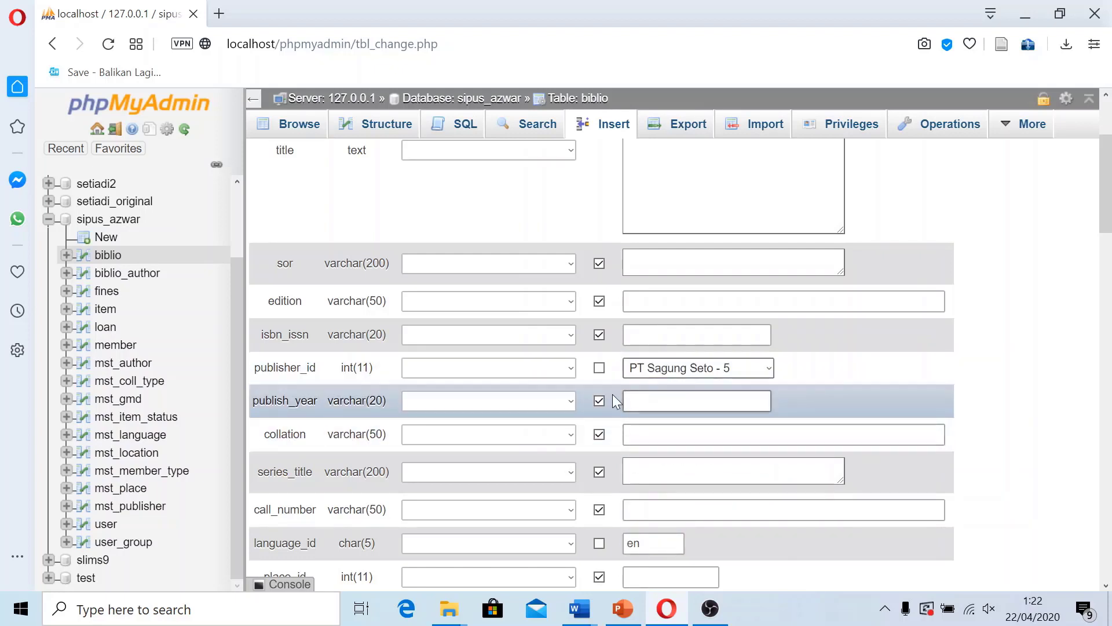
# Step: Apply the NOW function to input_date and last_update of the biblio record and submit it
pyautogui.scroll(-2, 604, 394)
pyautogui.scroll(-1, 406, 371)
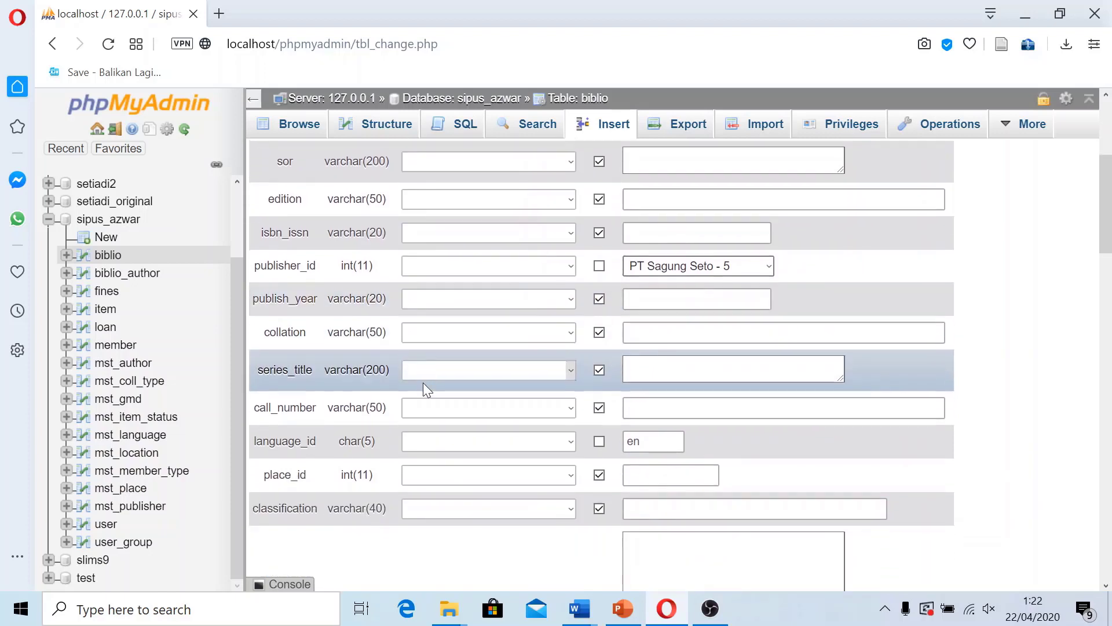
pyautogui.scroll(2, 524, 350)
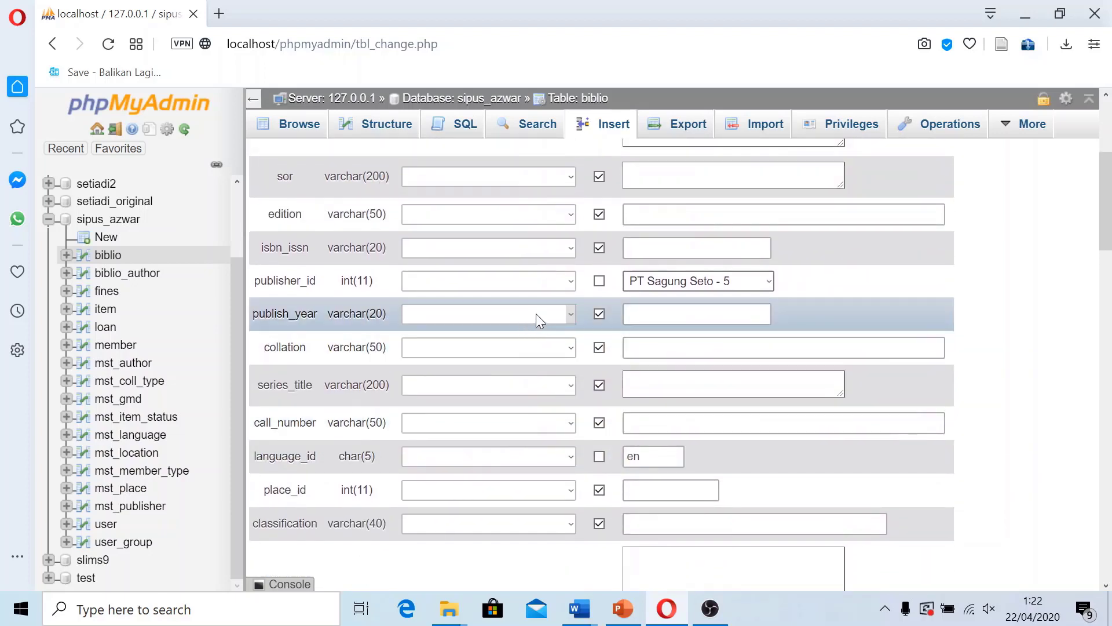
pyautogui.scroll(-2, 746, 323)
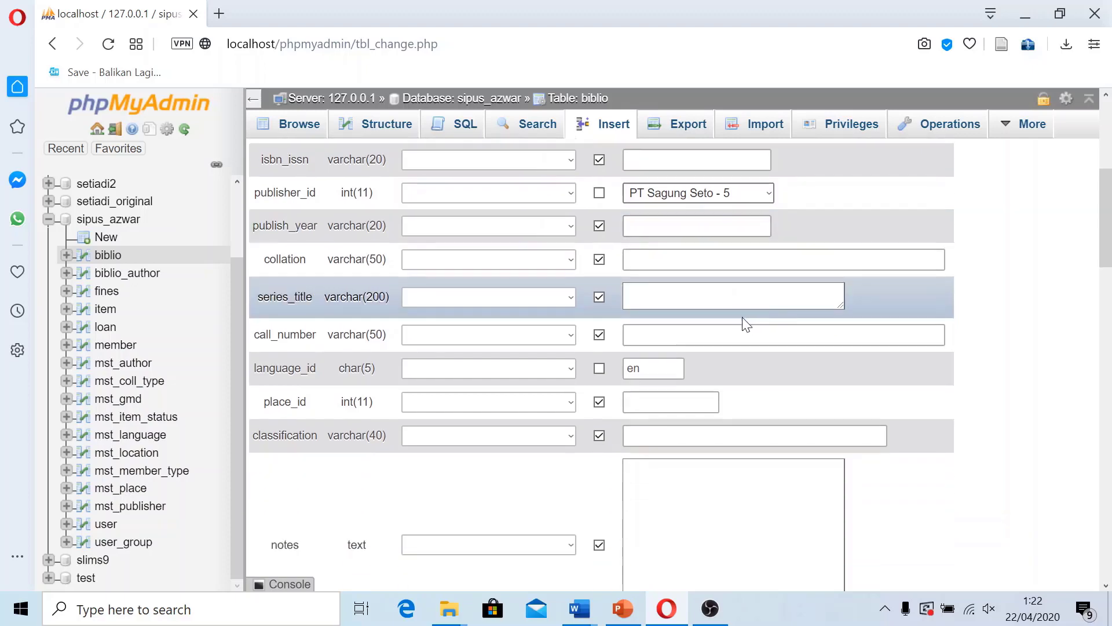
pyautogui.scroll(-10, 746, 323)
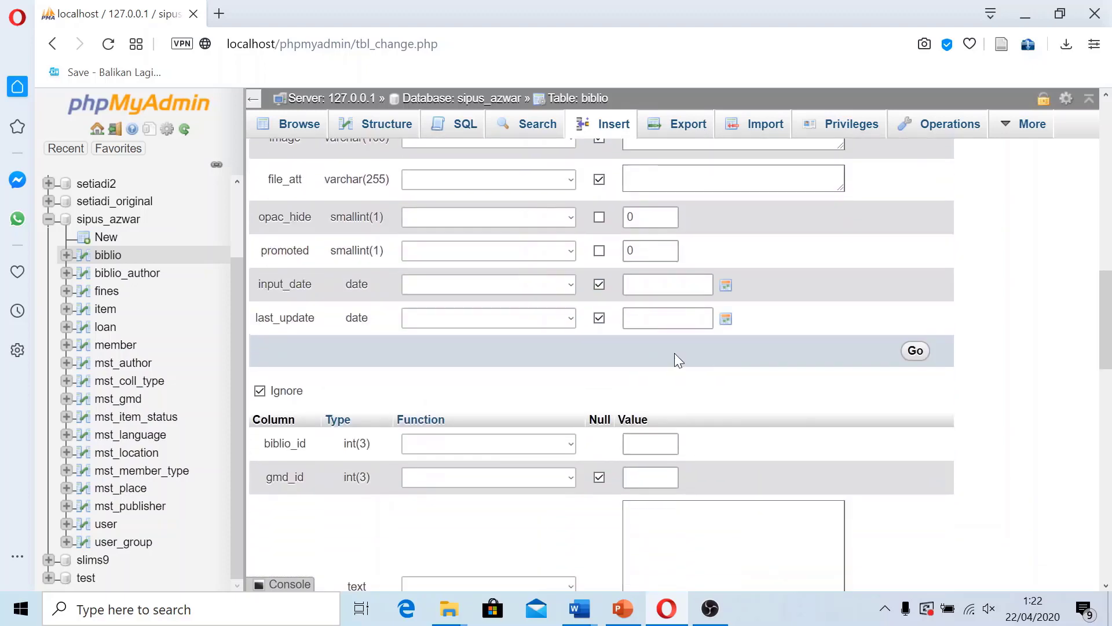
pyautogui.scroll(3, 1085, 393)
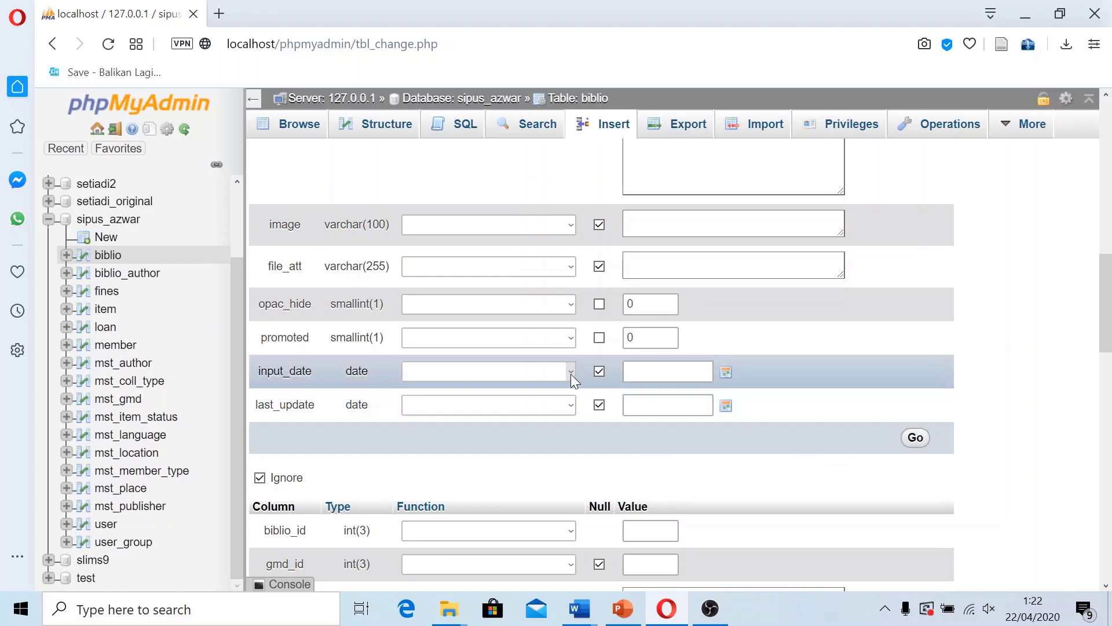
pyautogui.click(572, 374)
pyautogui.scroll(-1, 475, 277)
pyautogui.click(463, 150)
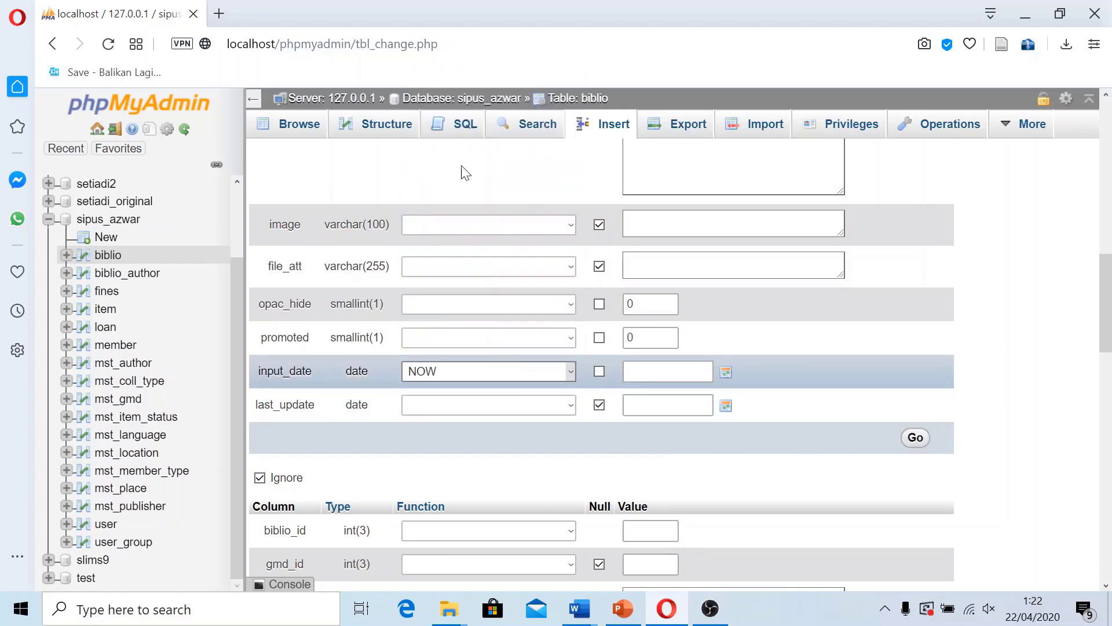
pyautogui.click(571, 405)
pyautogui.scroll(-1, 502, 246)
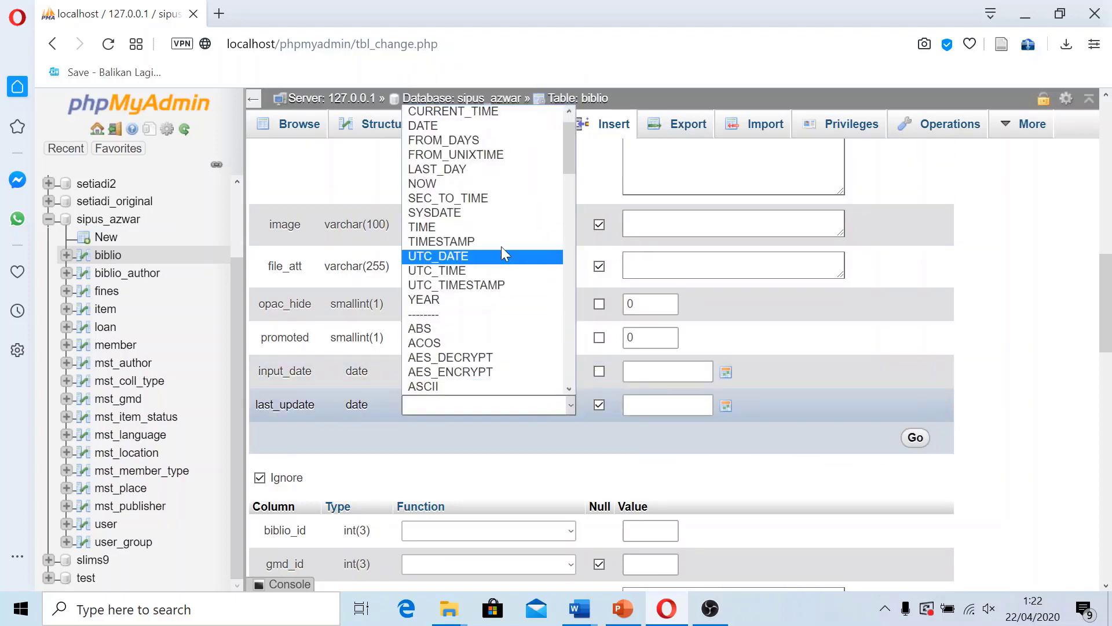
pyautogui.click(489, 185)
pyautogui.click(915, 438)
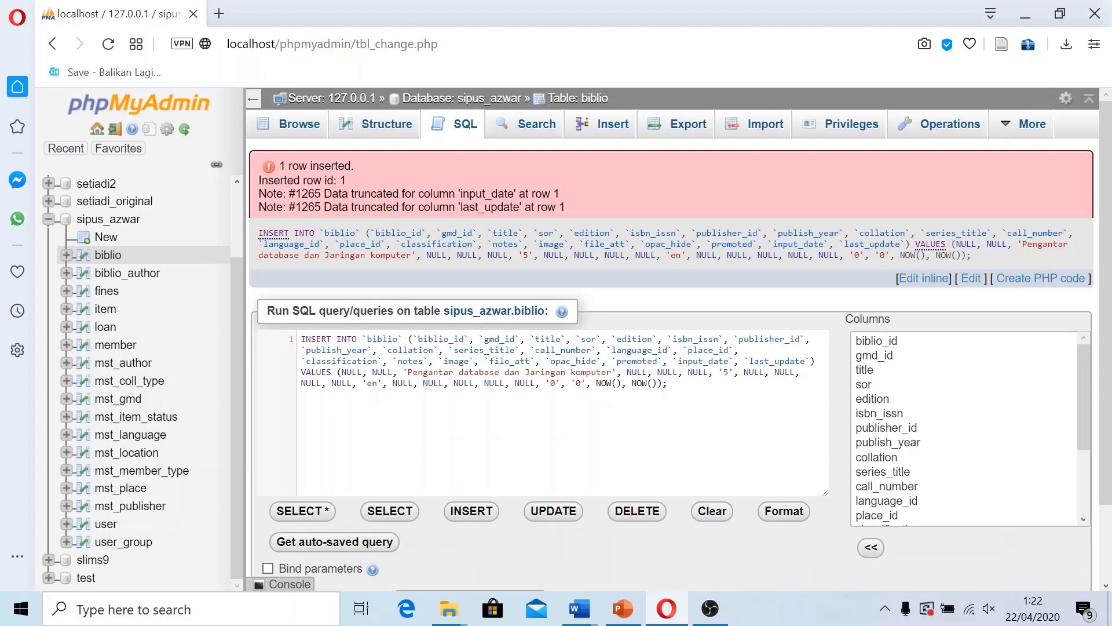
# Step: Browse the rows of biblio and examine the column values of the inserted record, including its publisher_id
pyautogui.click(308, 128)
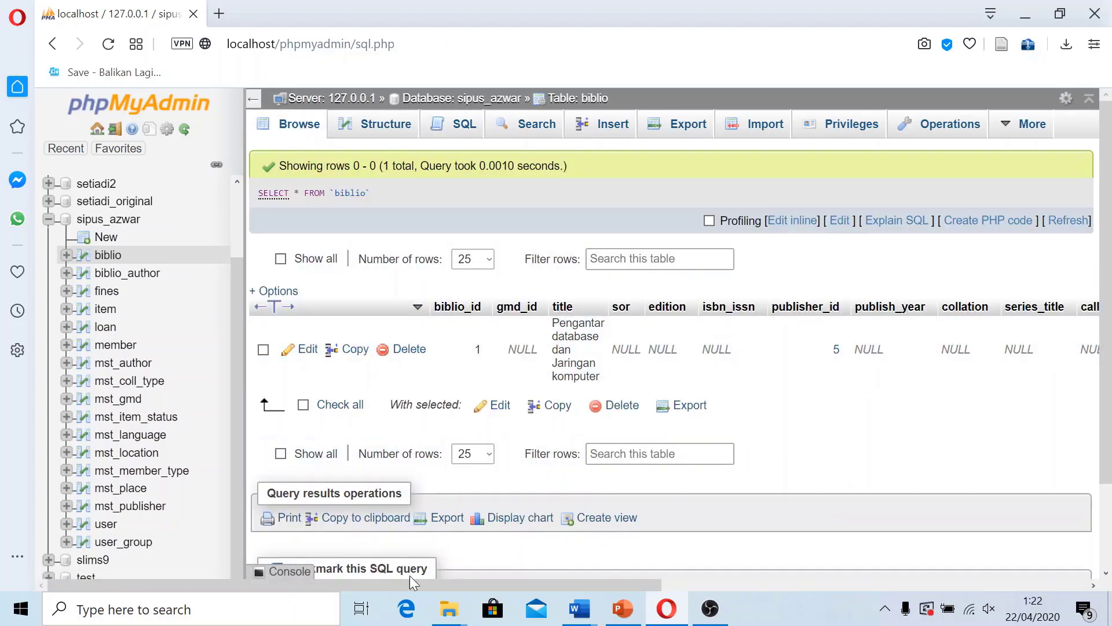
pyautogui.moveTo(398, 582); pyautogui.dragTo(536, 588)
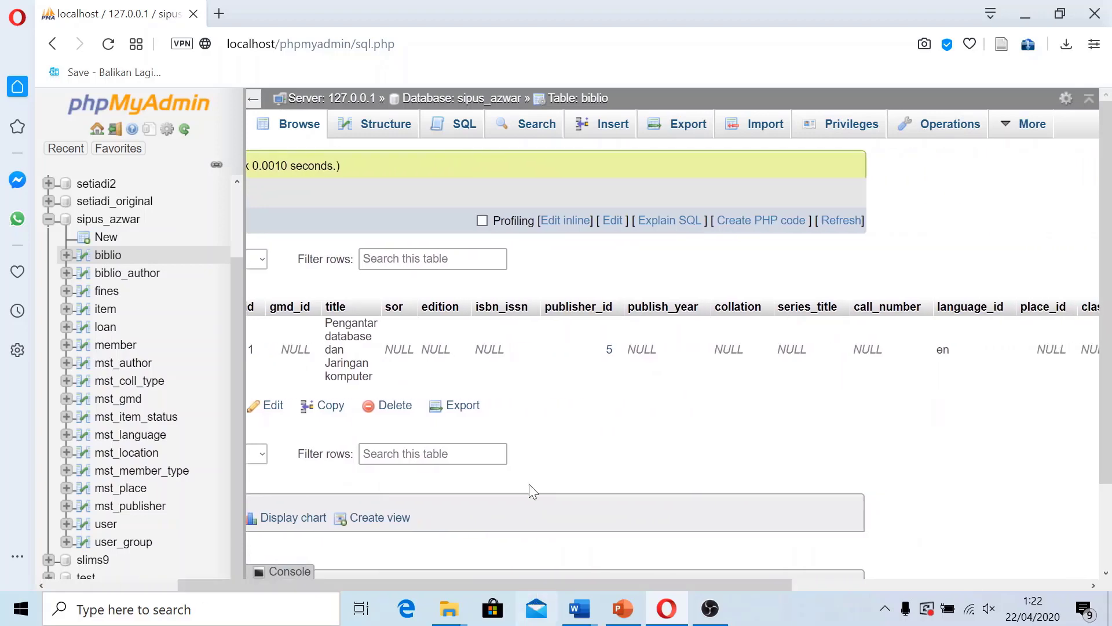
pyautogui.moveTo(638, 579); pyautogui.dragTo(475, 608)
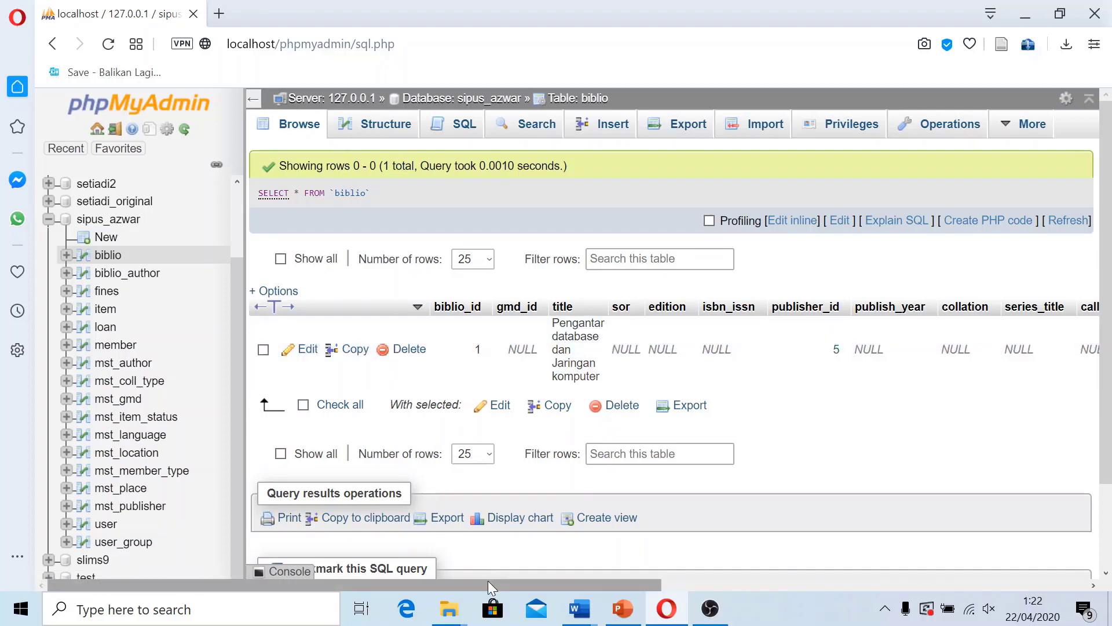
pyautogui.moveTo(488, 582); pyautogui.dragTo(464, 586)
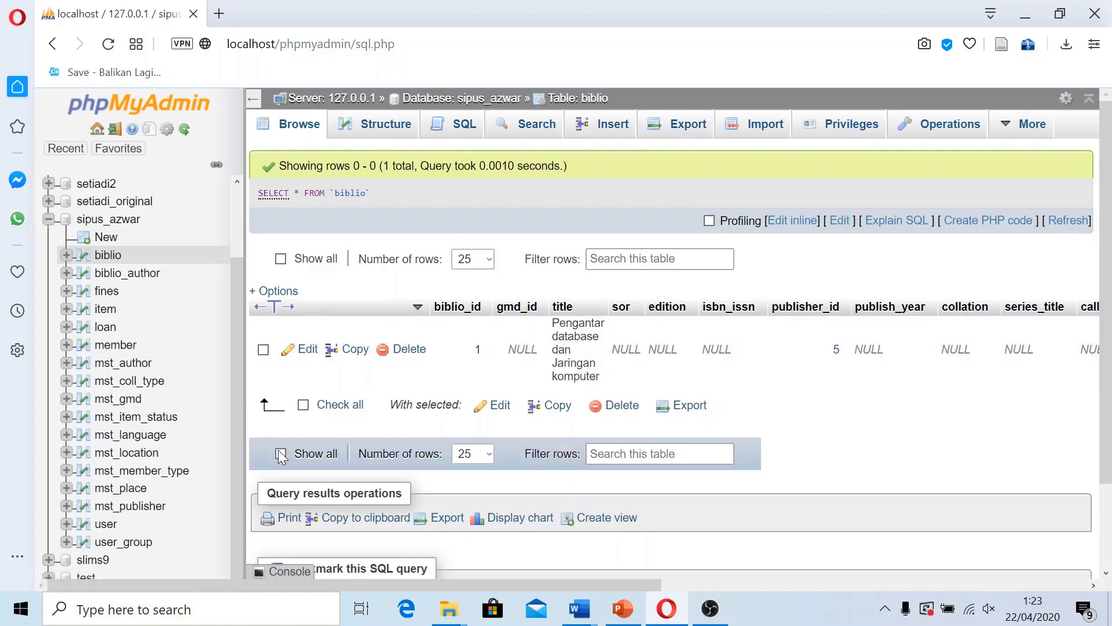
pyautogui.scroll(2, 233, 445)
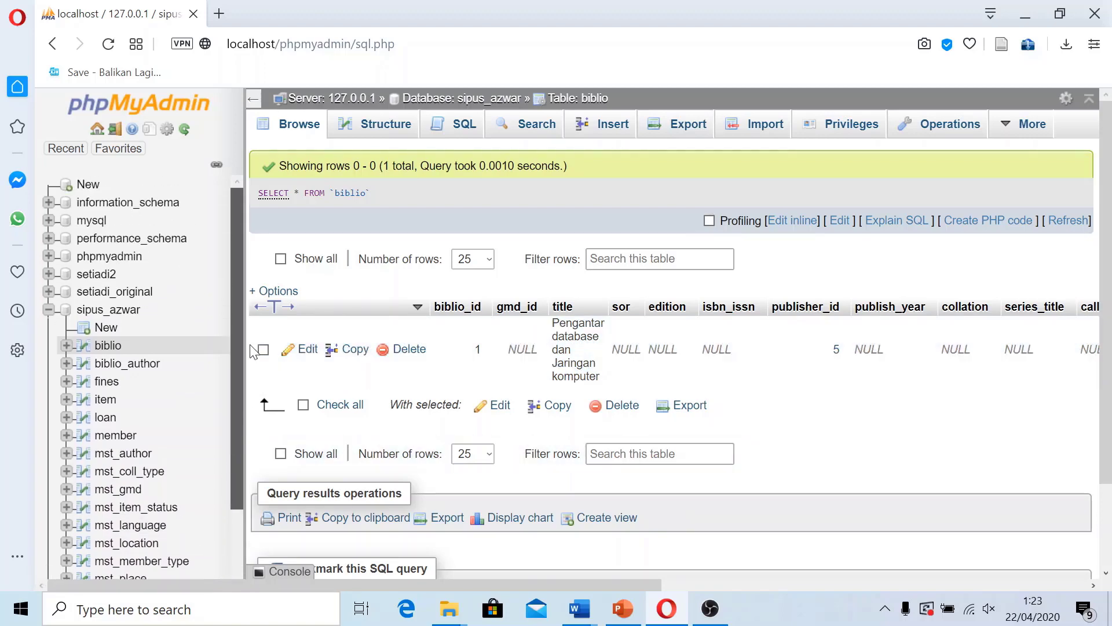
pyautogui.scroll(-2, 238, 446)
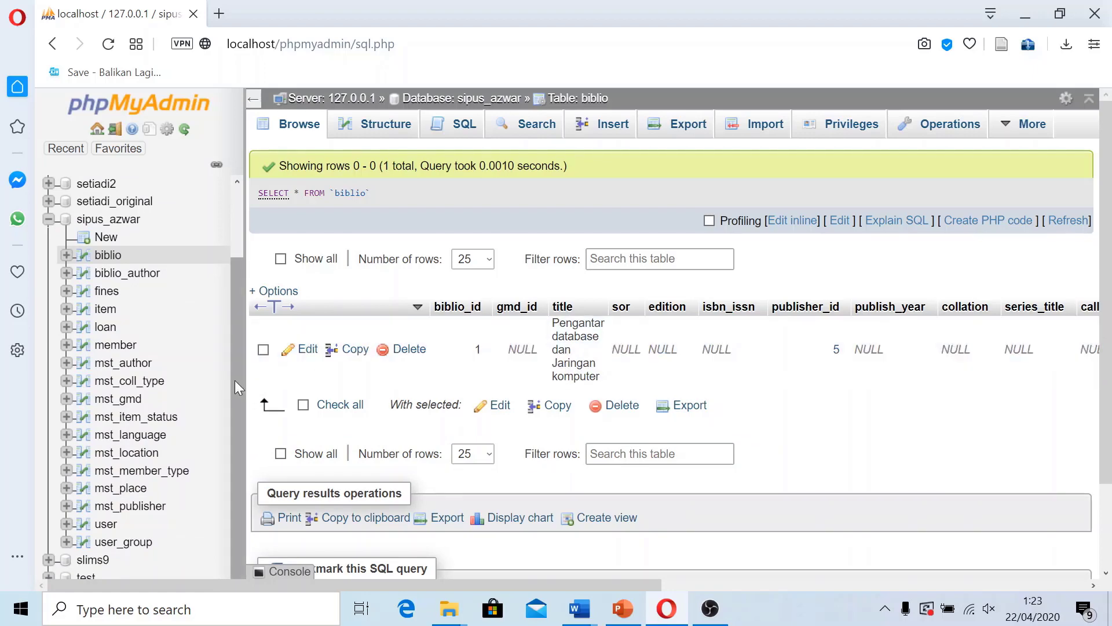
pyautogui.scroll(1, 236, 371)
pyautogui.scroll(3, 241, 354)
pyautogui.scroll(-2, 244, 330)
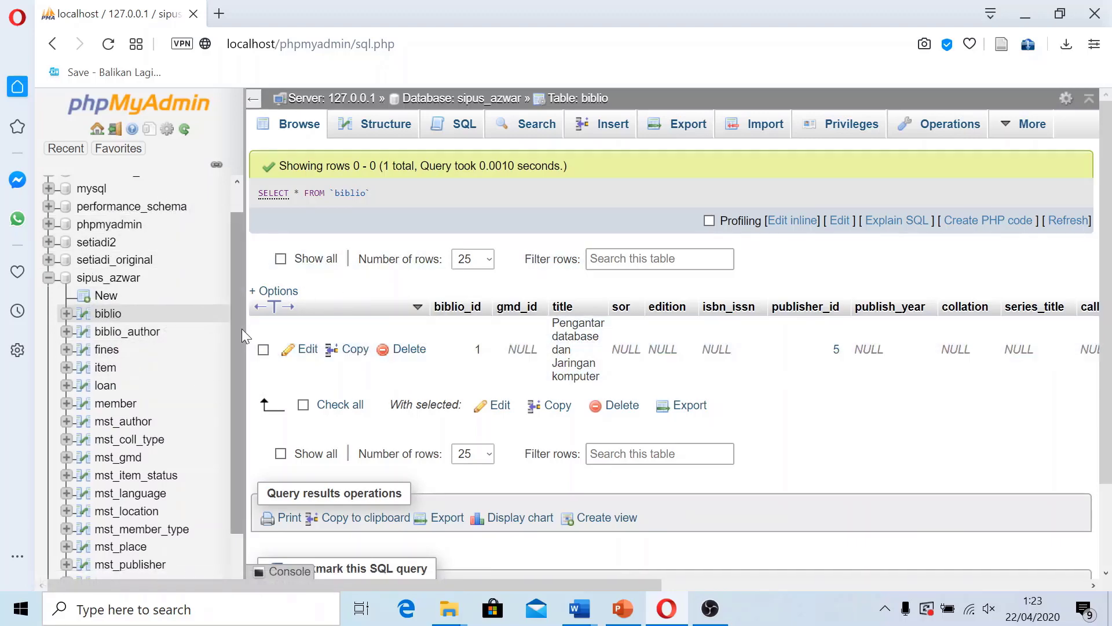
pyautogui.moveTo(242, 329); pyautogui.dragTo(242, 304)
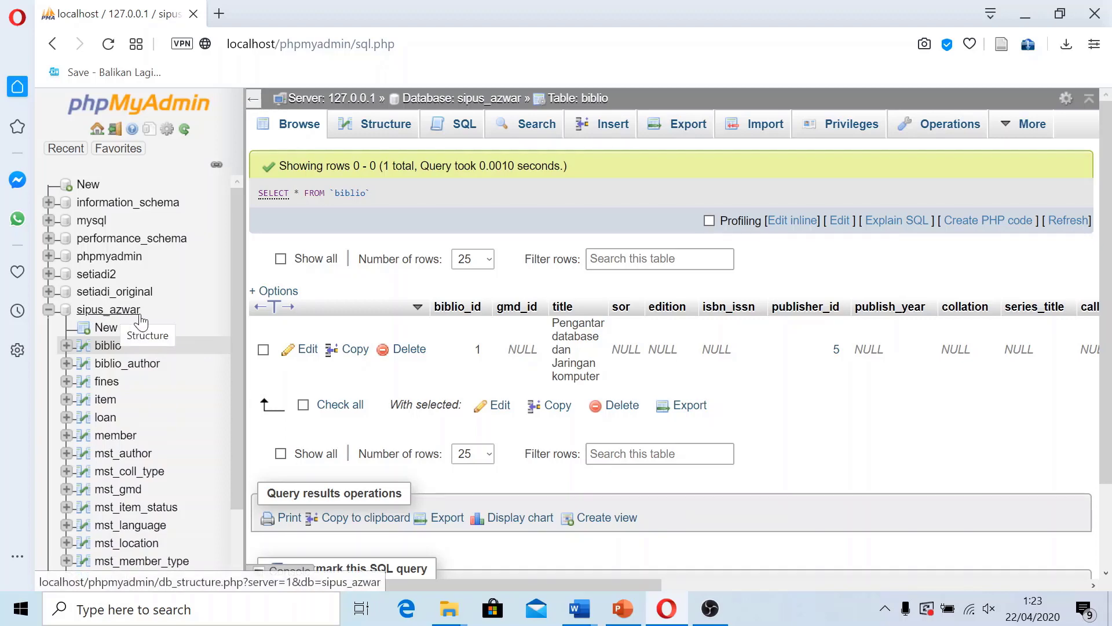
pyautogui.moveTo(236, 331); pyautogui.dragTo(242, 405)
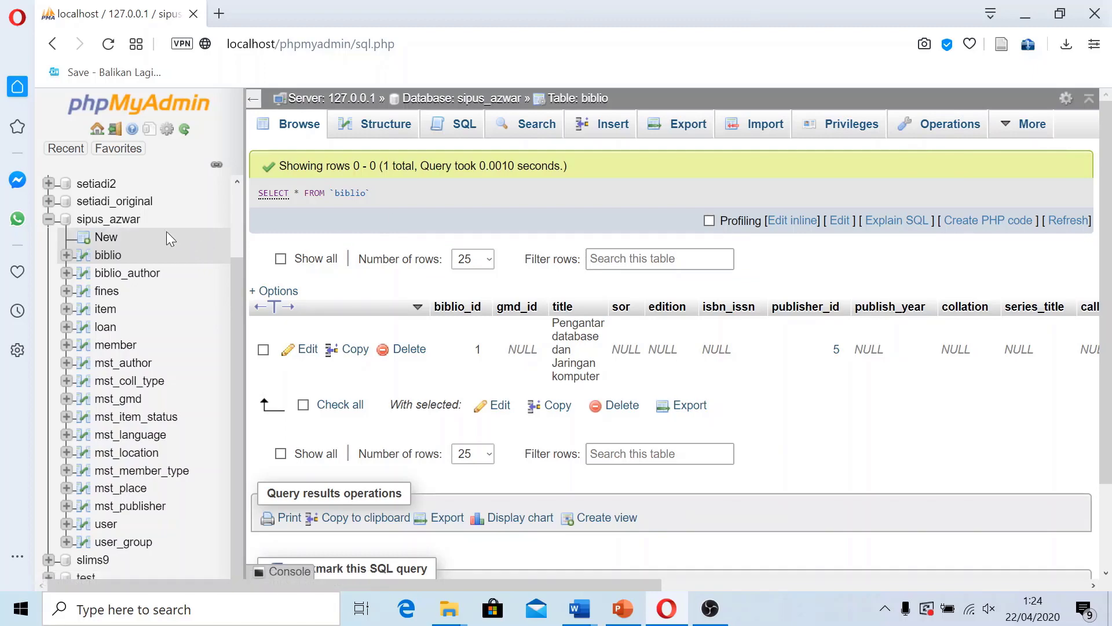
# Step: Open the sipus_azwar database in the Designer and save the desain_sipus_azwar page
pyautogui.click(125, 219)
pyautogui.moveTo(1023, 126)
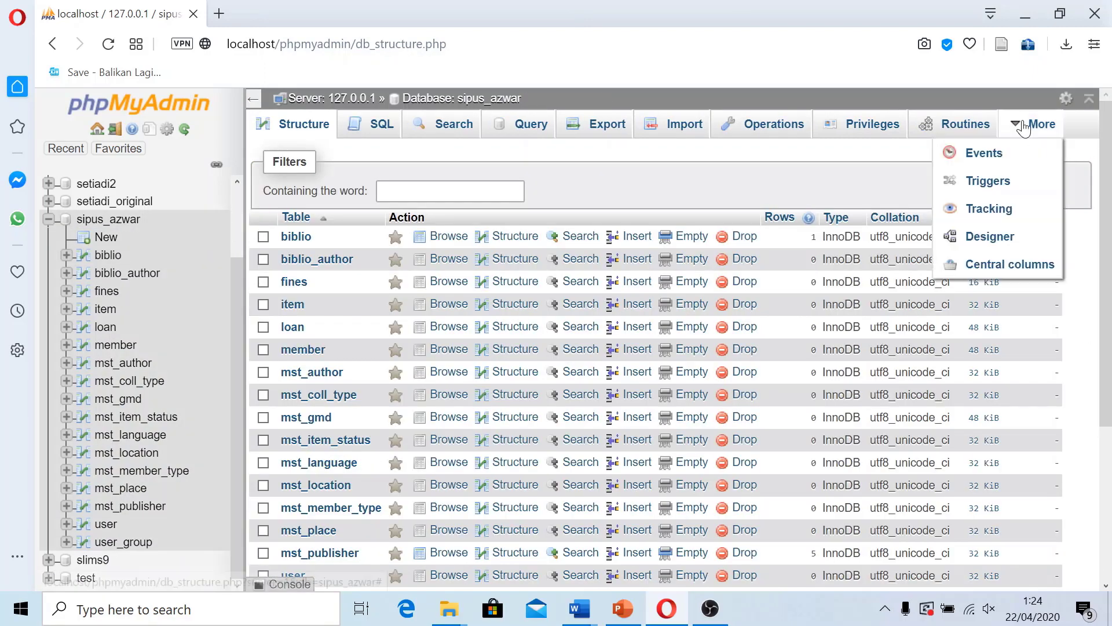
pyautogui.click(978, 238)
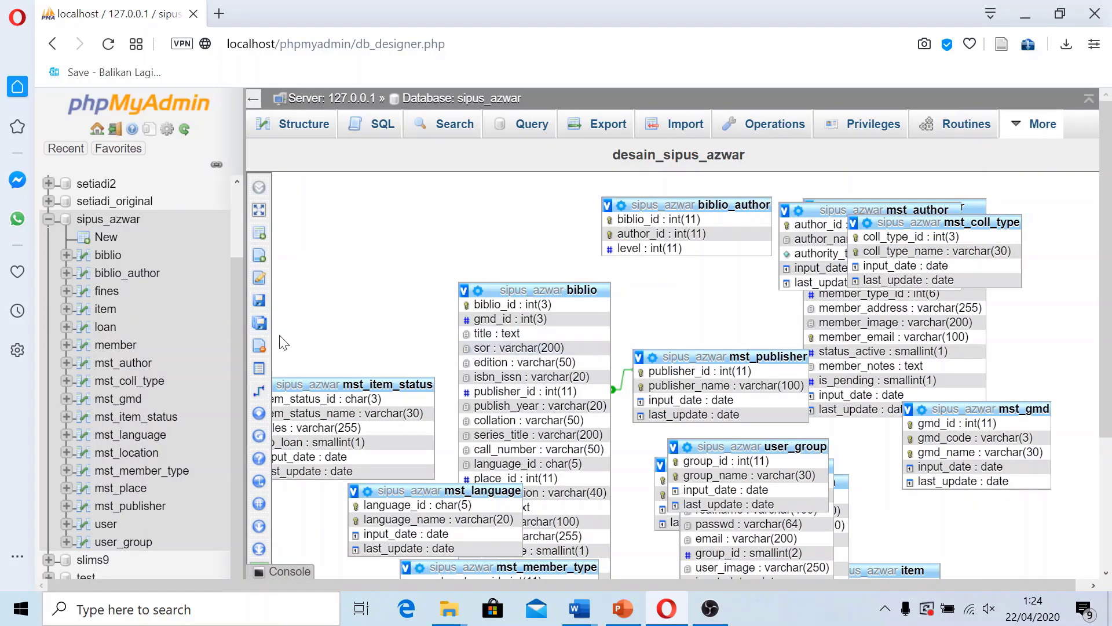
pyautogui.moveTo(281, 336)
pyautogui.click(307, 302)
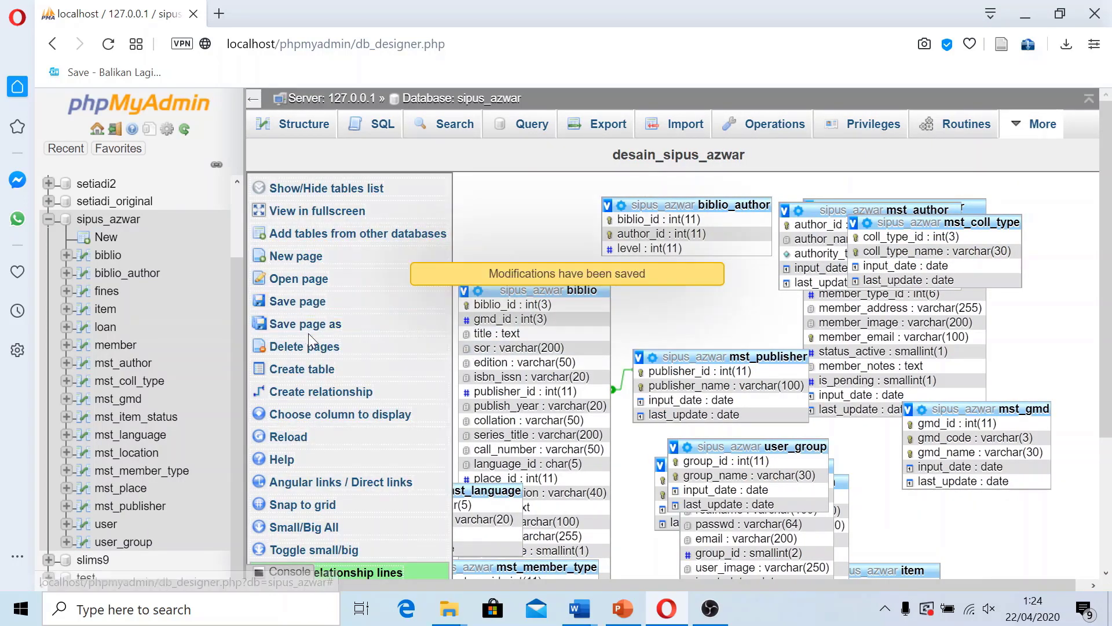